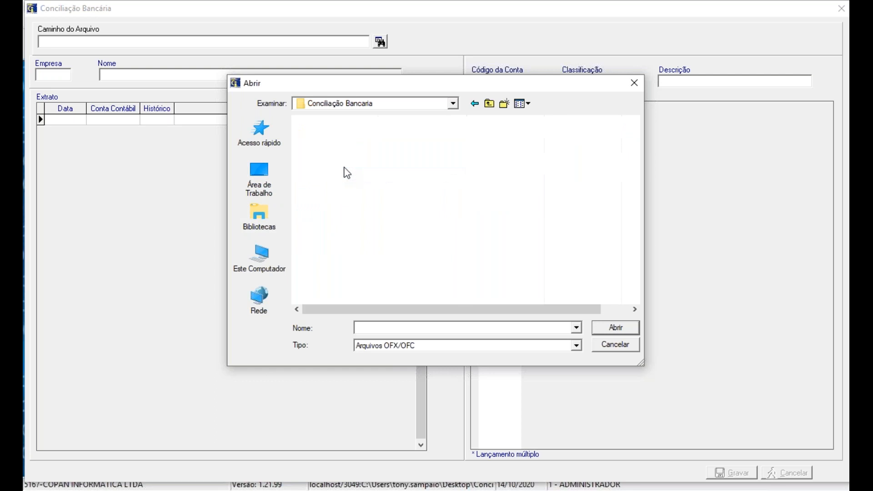
Step: Load the bank statement file Extrato E4 Ago-2020.ofx from the Empresa 04 folder for reconciliation
click(355, 138)
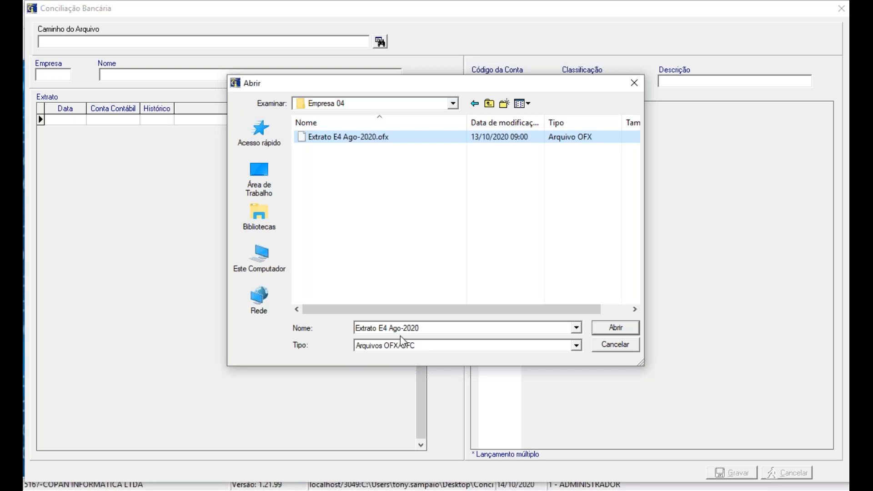
click(348, 138)
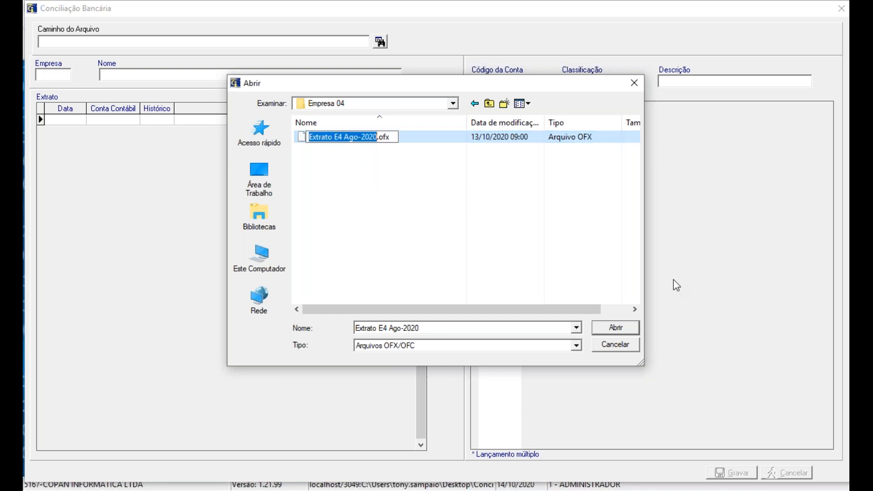
click(452, 143)
click(615, 327)
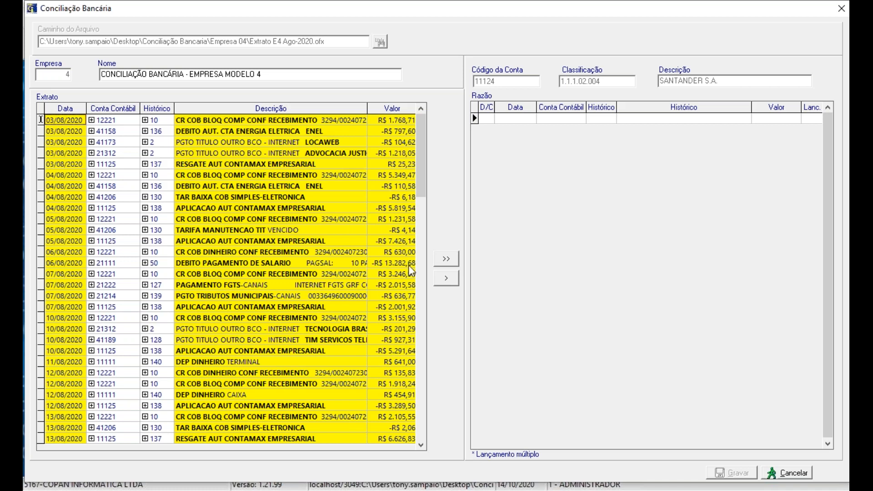
Step: Transfer all statement entries to the Razão ledger at once and save the reconciliation, closing it
click(453, 264)
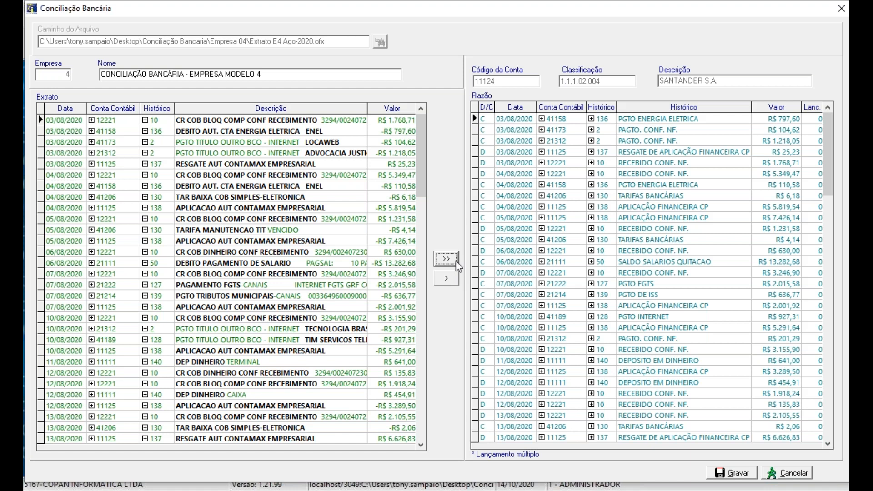
click(737, 474)
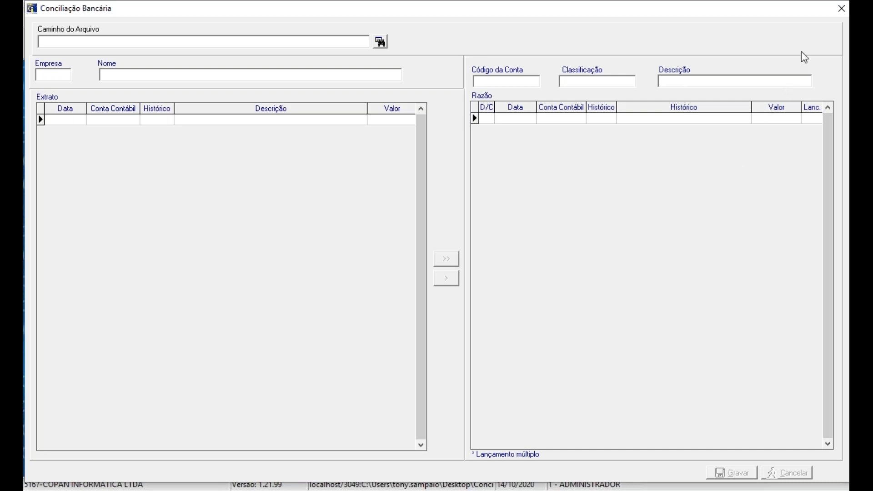
click(840, 13)
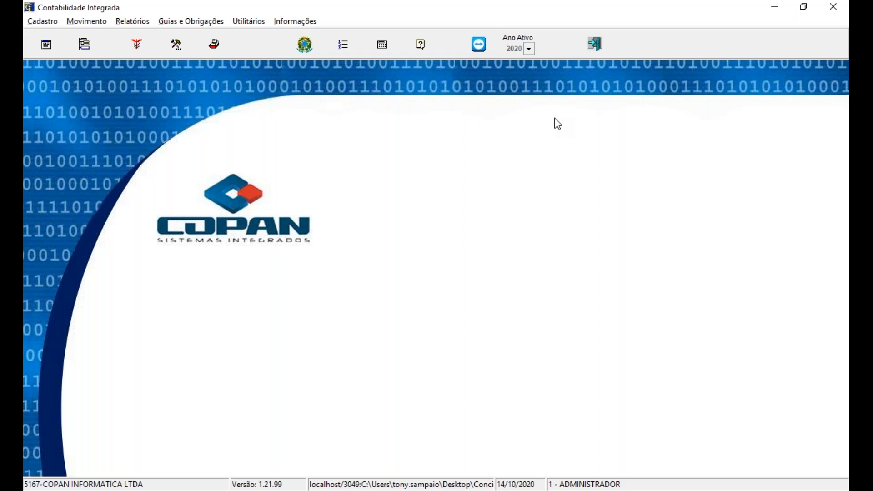
Step: Start a Razão report for company 4 with initial and final competence set to 8/2020
click(127, 21)
click(129, 51)
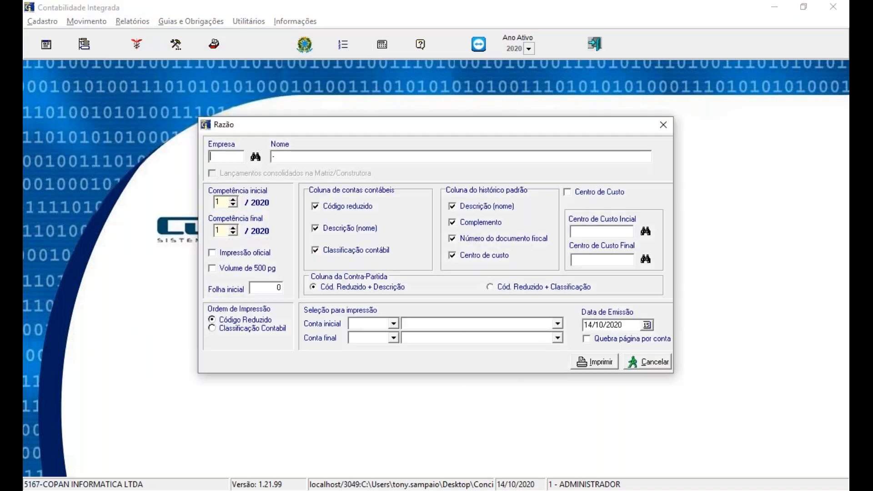
text(4)
key(Tab)
text(8)
key(Tab)
text(8)
key(Tab)
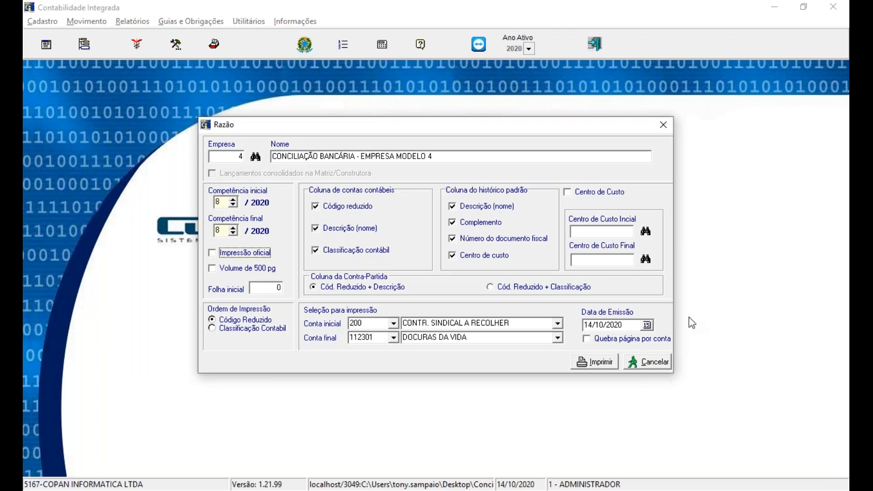
Step: Restrict the Razão report to ledger account 11124 (SANTANDER S.A.) as both initial and final account
click(372, 323)
drag(372, 323, 309, 322)
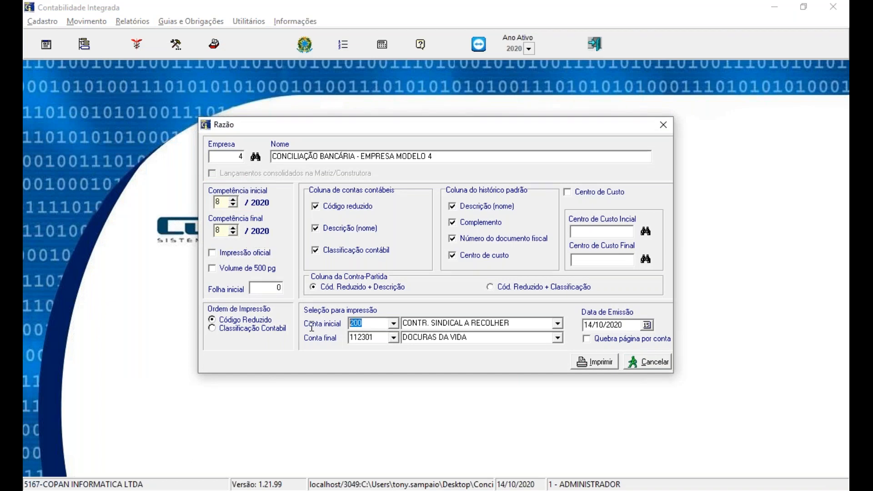
text(11124)
key(Tab)
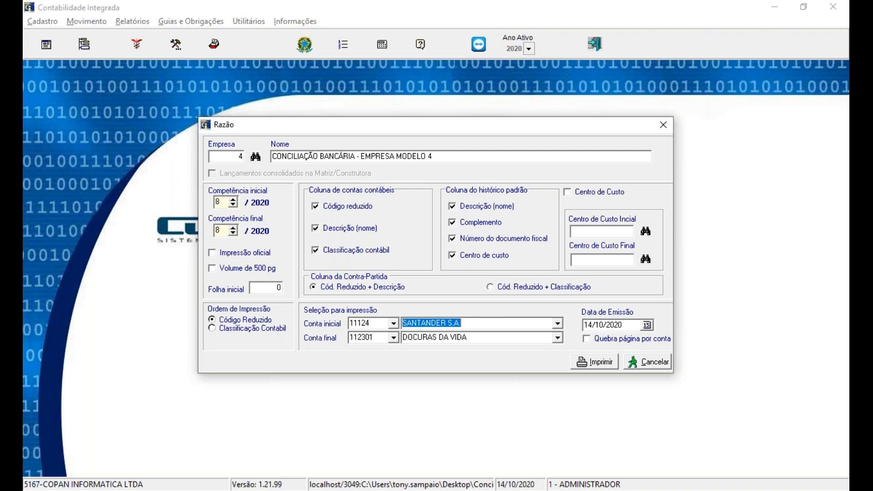
click(381, 340)
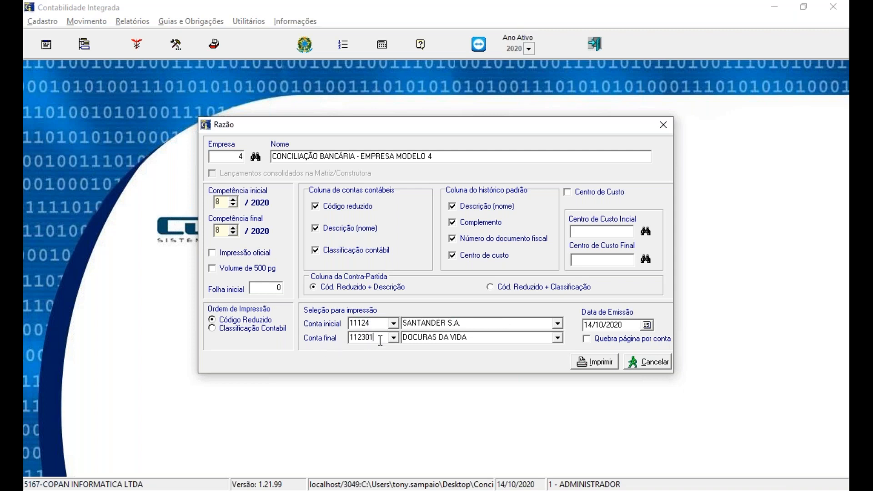
key(BackSpace)
key(BackSpace)
key(BackSpace)
key(BackSpace)
text(124)
key(Tab)
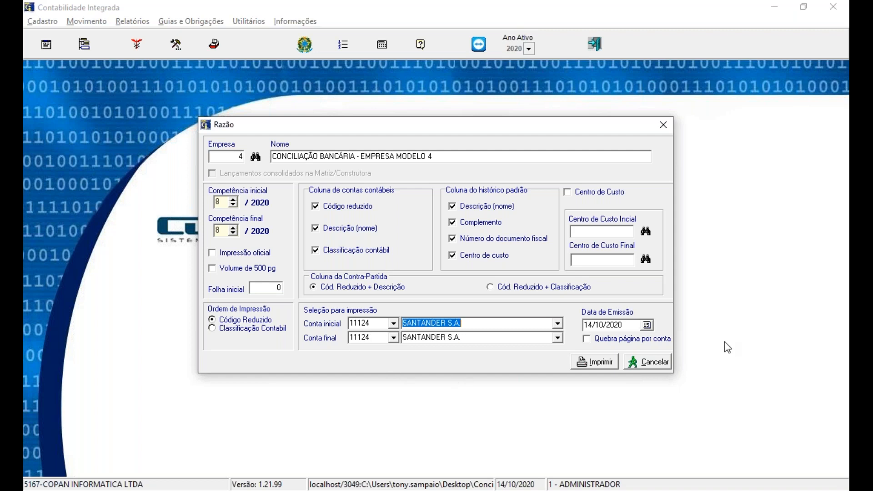
Step: Generate the Razão report as Tinta/Laser type with Vídeo as the destination
click(616, 363)
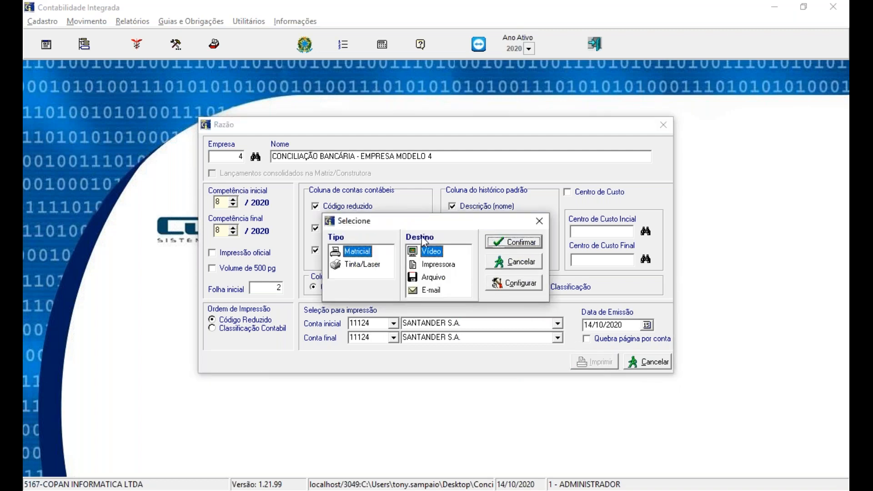
click(359, 268)
click(503, 241)
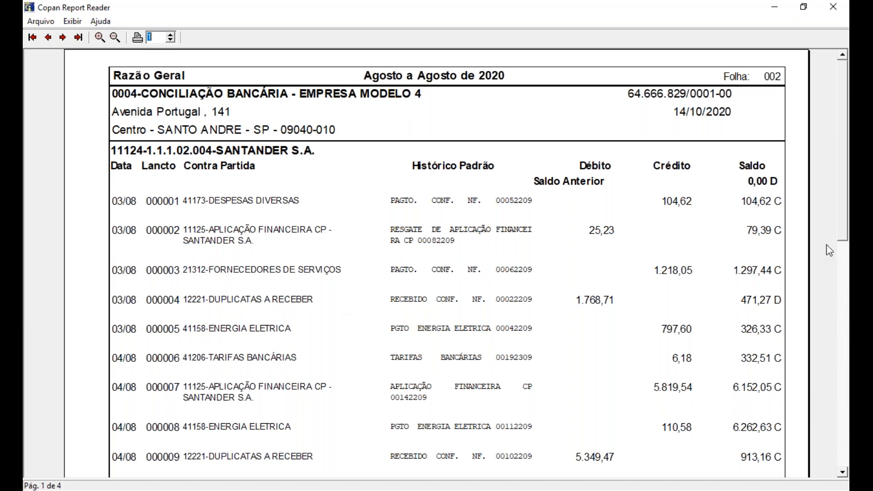
Step: Examine the Santander ledger entries on all report pages through to the final totals, and close the report
drag(843, 233, 847, 462)
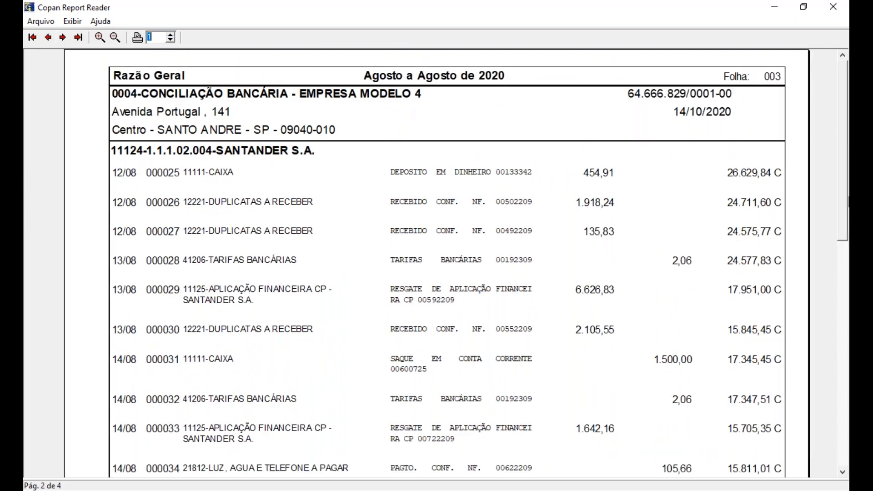
drag(846, 222, 846, 459)
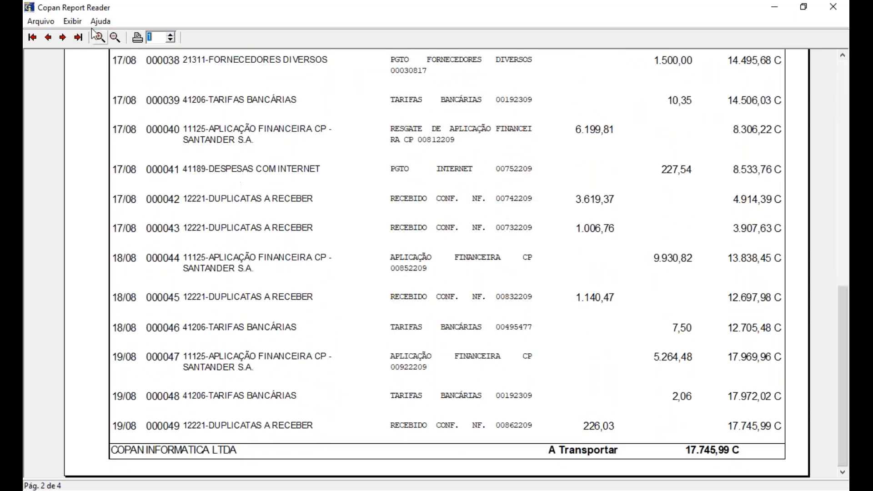
click(63, 37)
drag(849, 223, 848, 465)
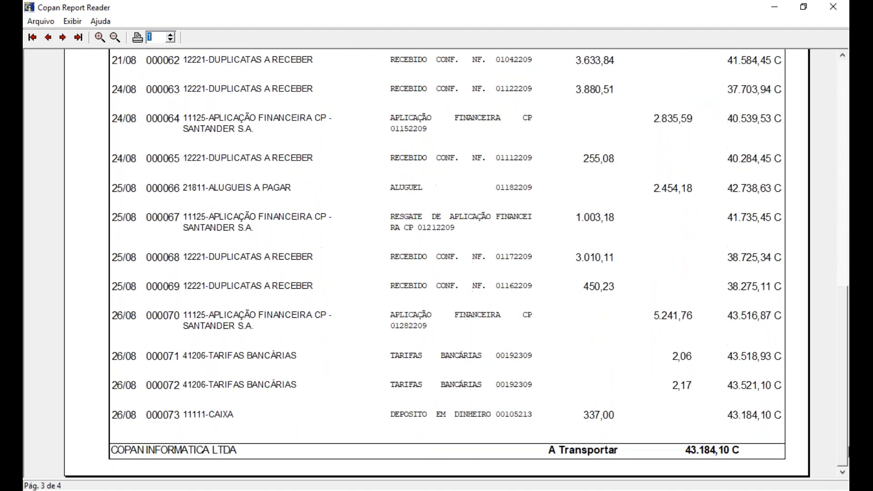
click(62, 37)
drag(845, 230, 845, 381)
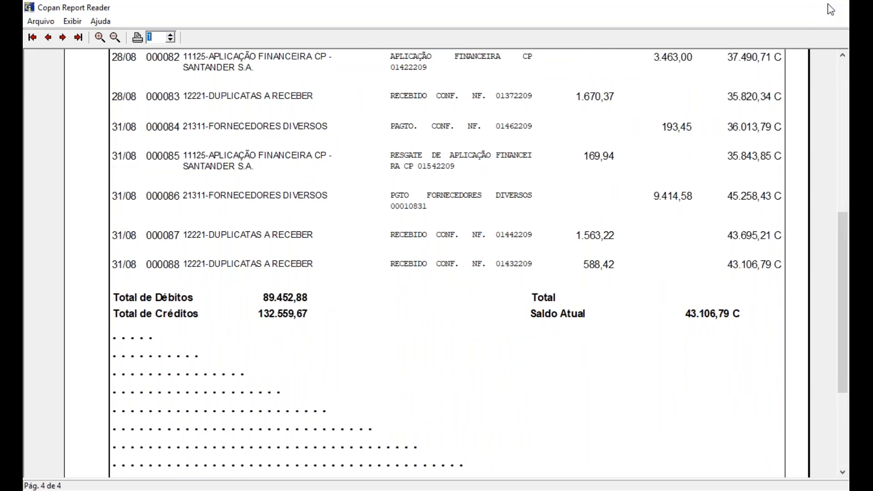
click(825, 10)
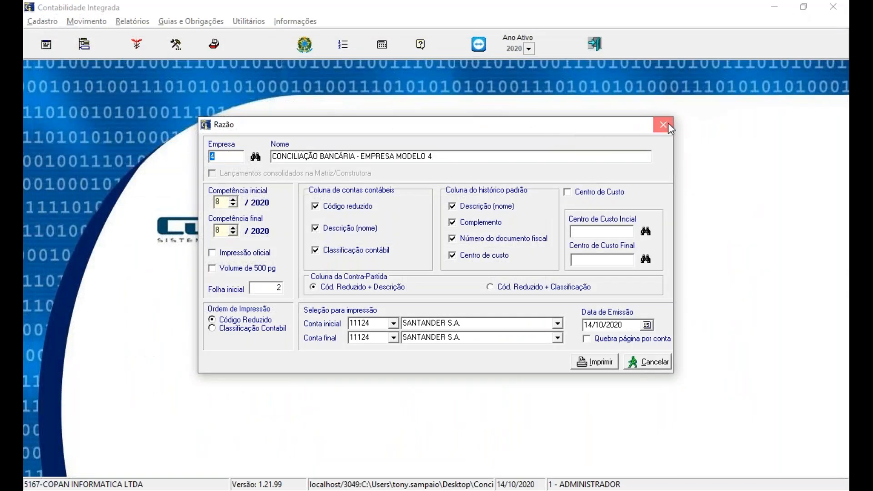
click(665, 124)
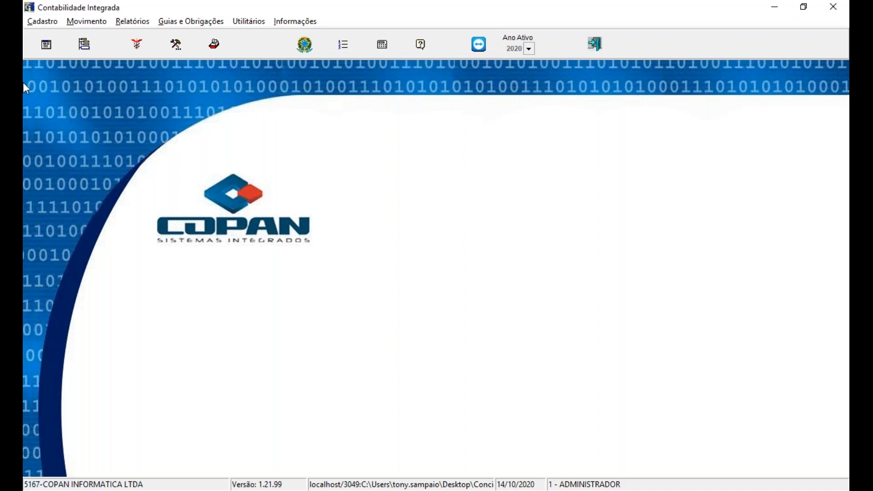
Step: Open company 1's registration record for editing at its Conciliação Bancária settings
click(47, 22)
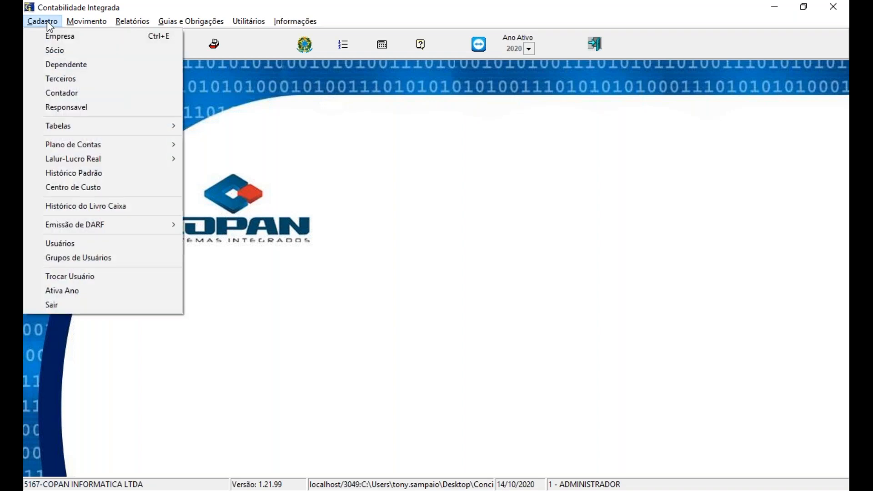
click(47, 35)
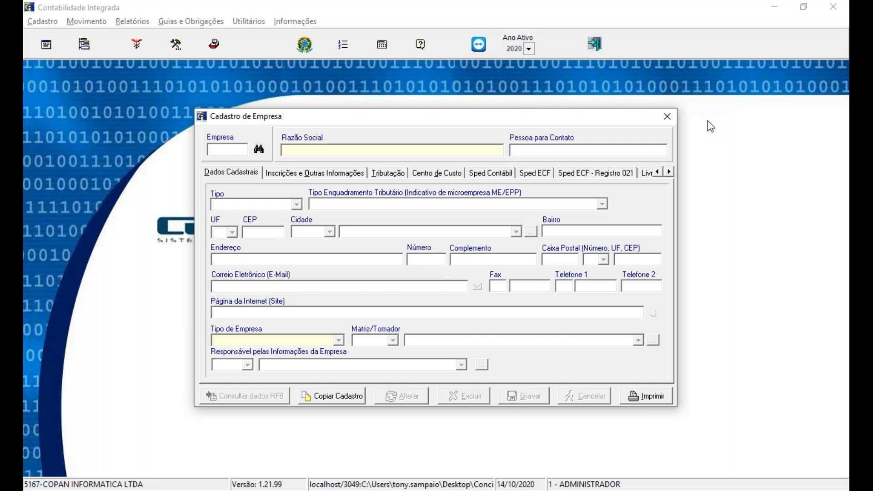
text(1)
key(Return)
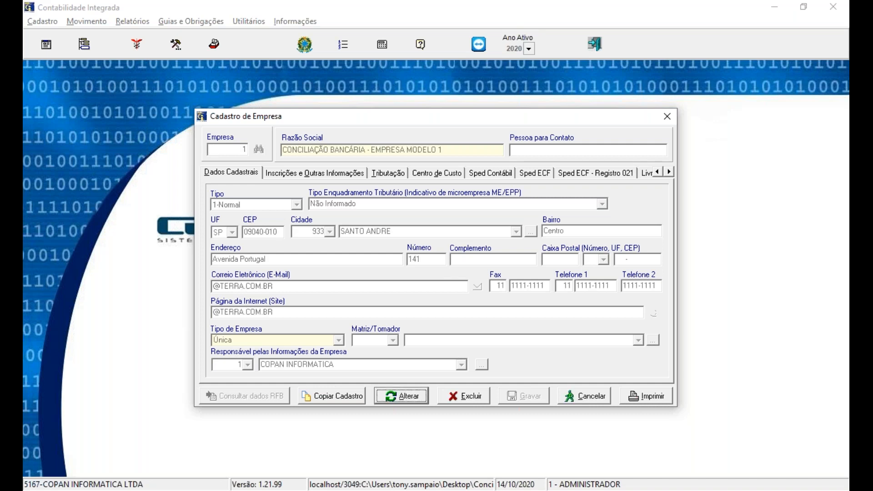
click(669, 173)
click(668, 174)
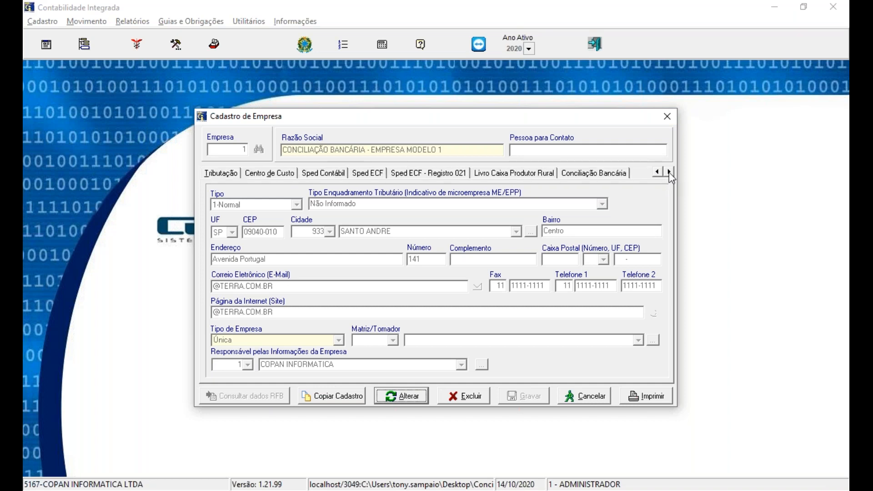
click(613, 183)
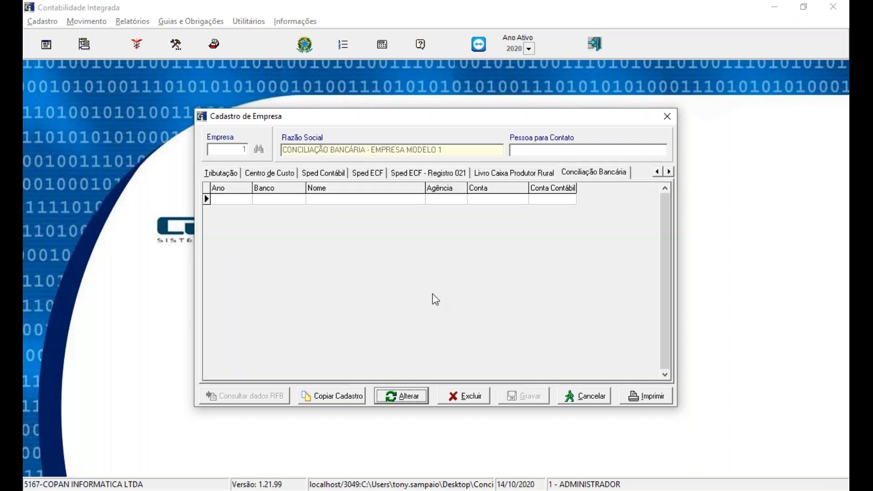
click(414, 401)
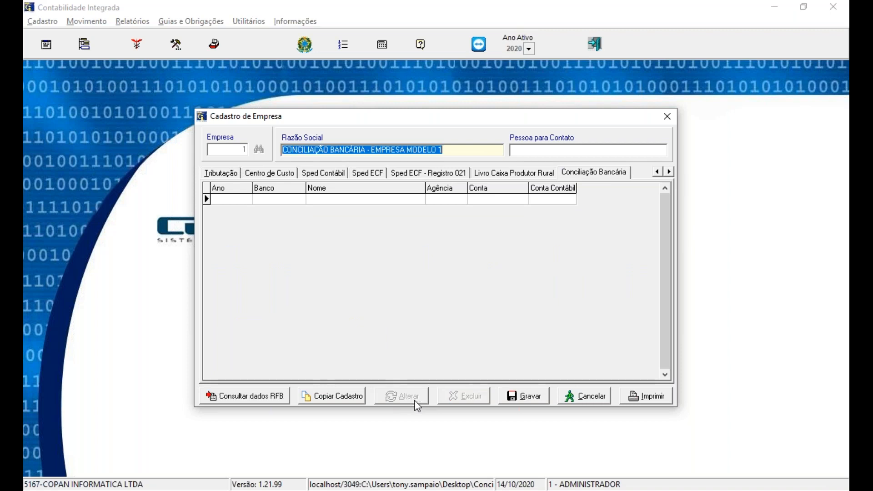
Step: Add a bank reconciliation entry for year 2020 with bank 033-Banco Santander Banespa
click(233, 199)
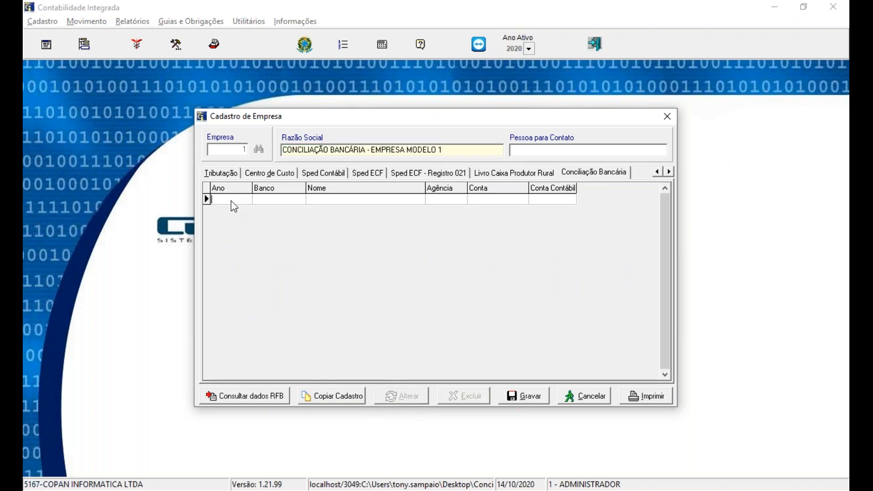
text(2020)
click(278, 202)
click(300, 199)
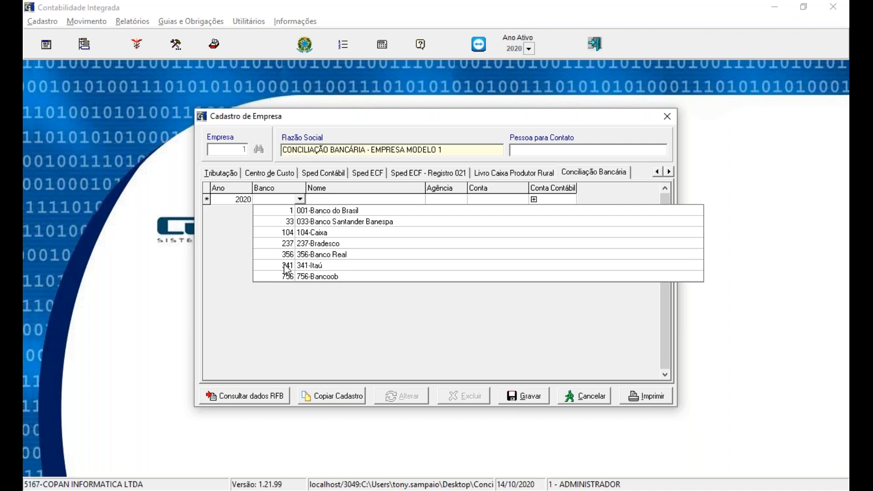
click(289, 222)
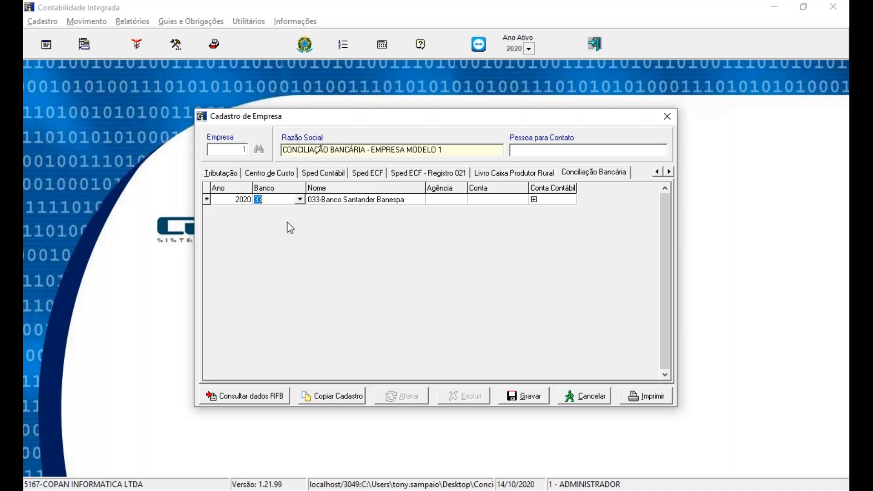
Step: Enter agency 3000 and the bank account number for the Santander entry
click(454, 203)
text(3000)
click(508, 202)
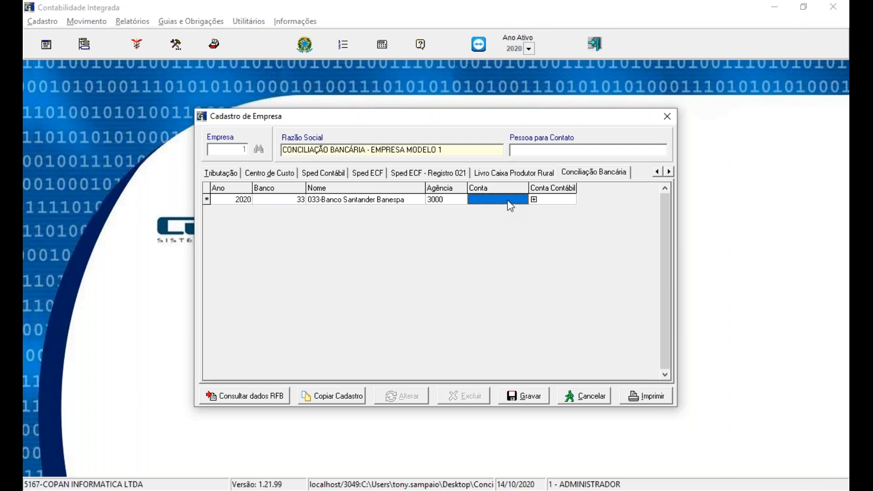
text(130000002)
Step: Link the Santander entry to ledger account 11124 (SANTANDER S.A.) and save the company record
click(558, 195)
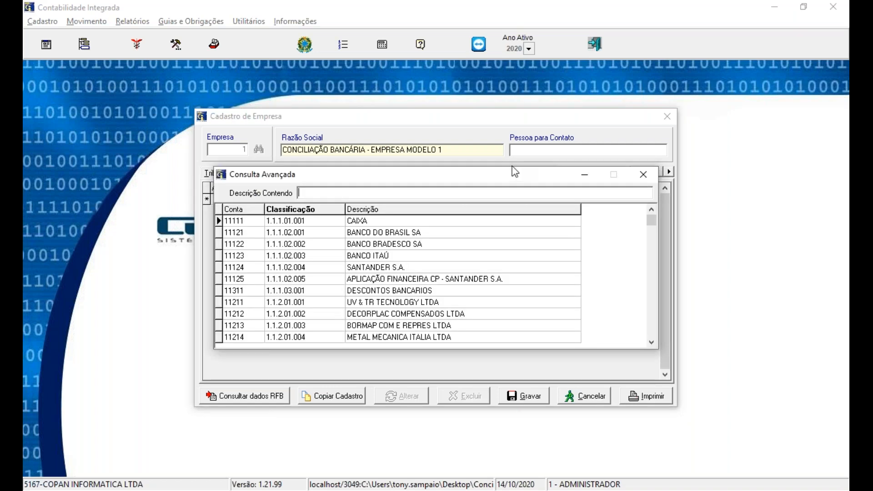
click(318, 268)
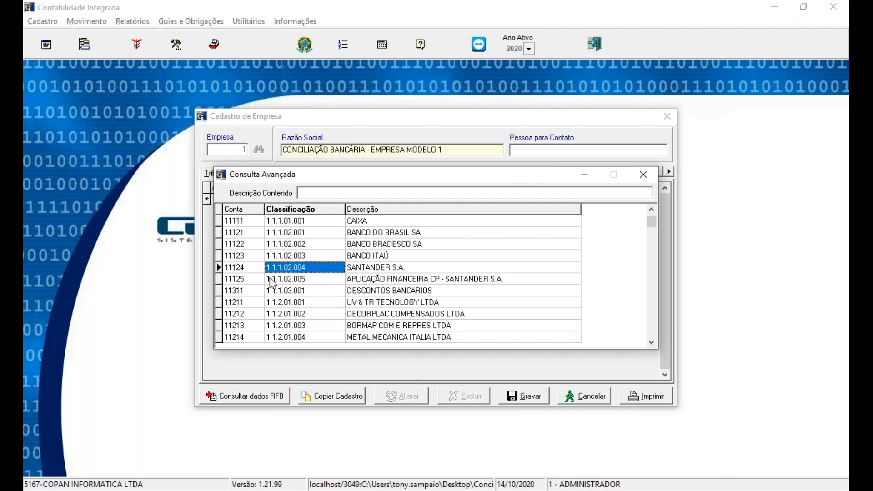
click(249, 271)
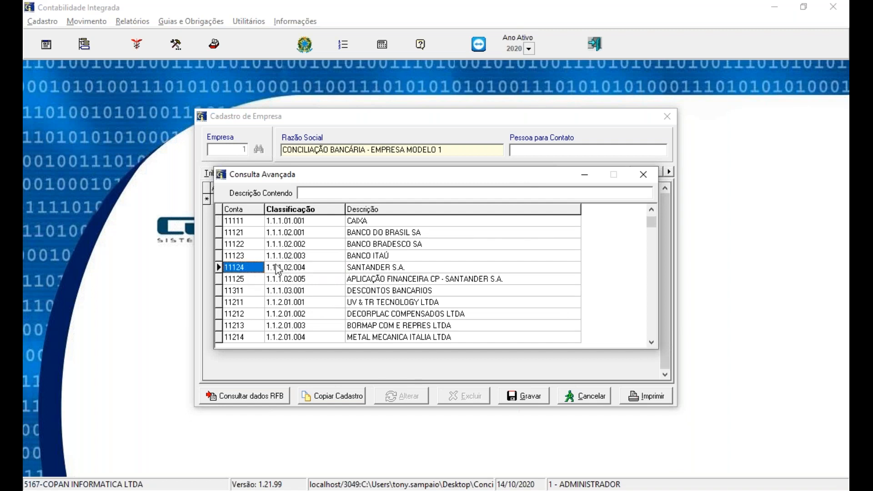
double_click(278, 270)
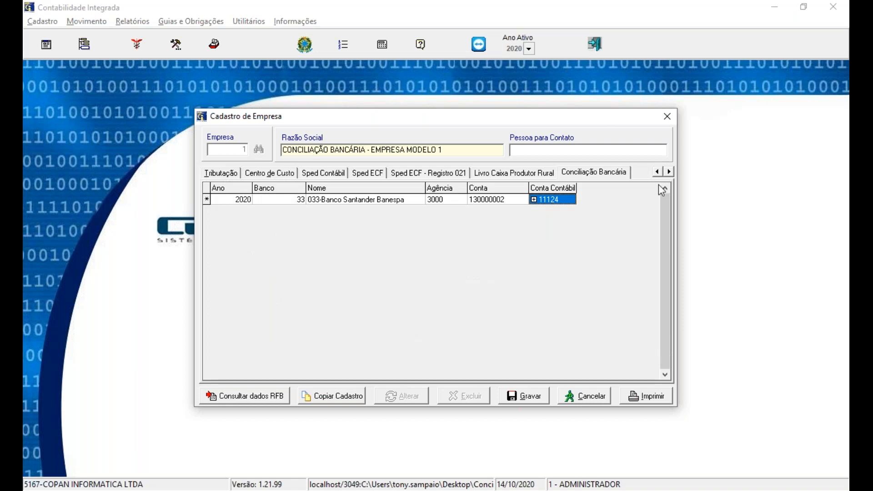
click(535, 399)
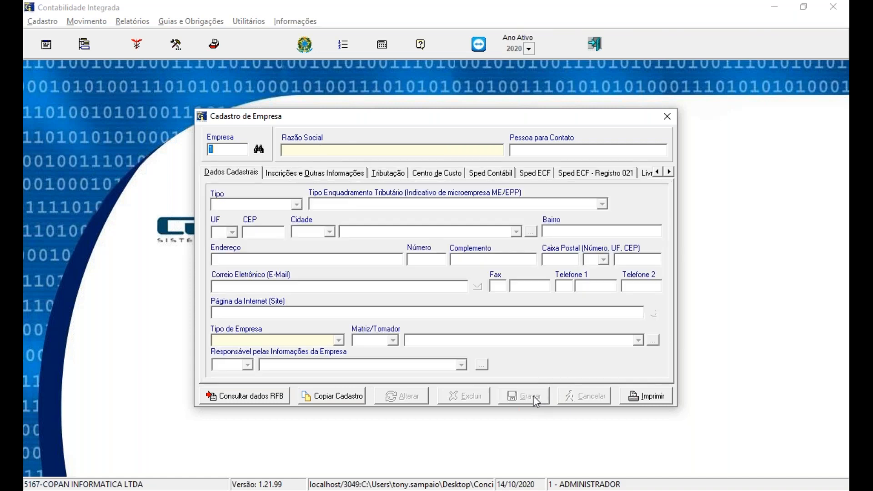
Step: Close the company registration window and open the Conciliação Bancária screen
click(662, 125)
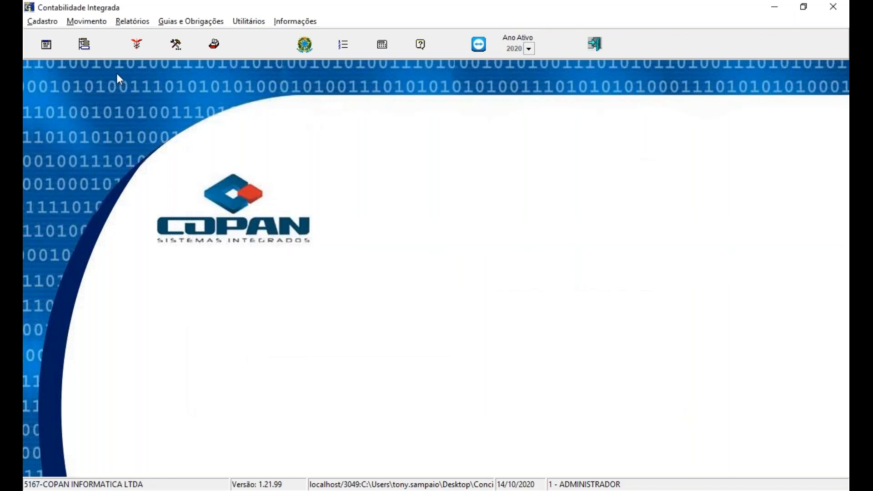
click(101, 26)
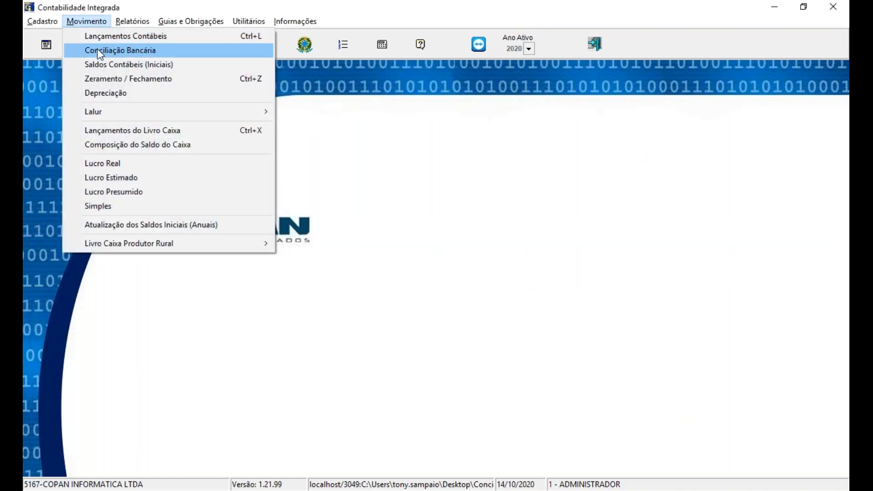
click(99, 50)
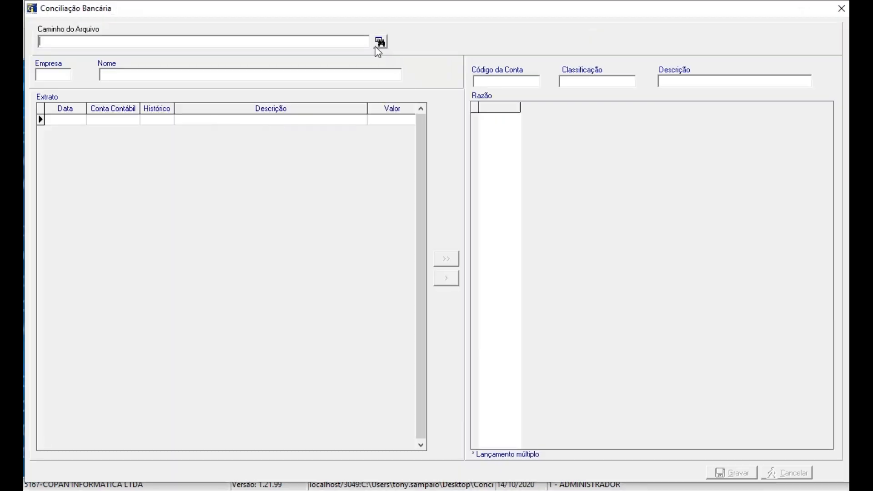
Step: Load the statement Extrato E1 Ago-2020.ofx from the desktop folder Conciliação Bancaria\Empresa 01 and look through its entries
click(380, 42)
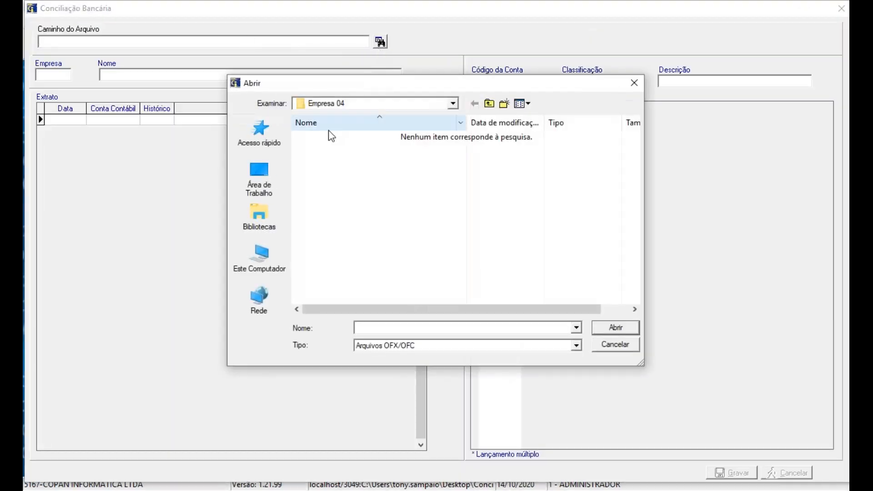
click(259, 179)
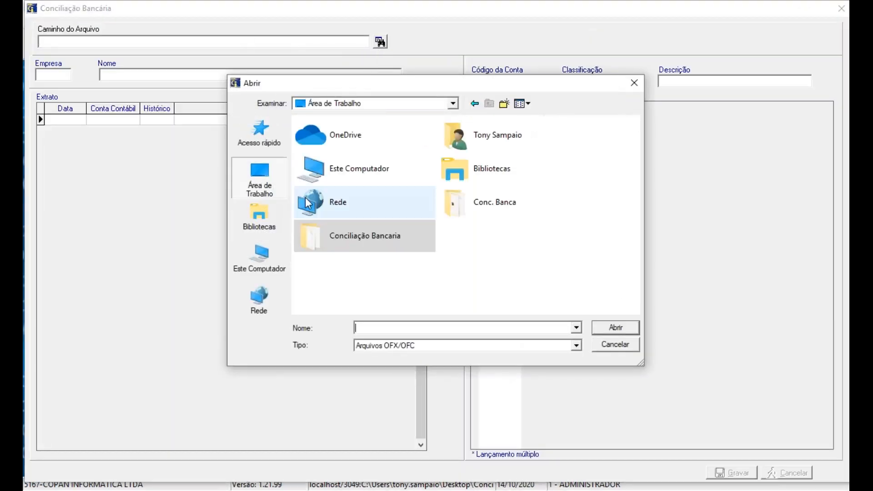
double_click(350, 230)
double_click(340, 135)
click(341, 137)
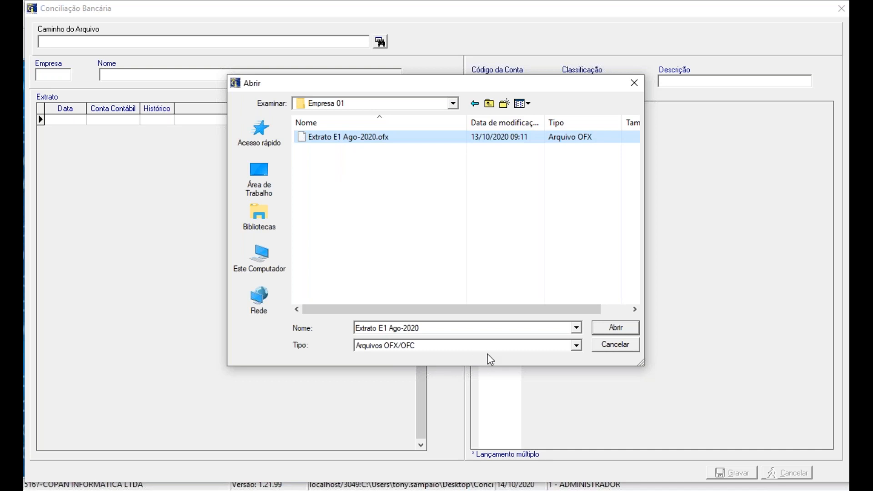
click(609, 328)
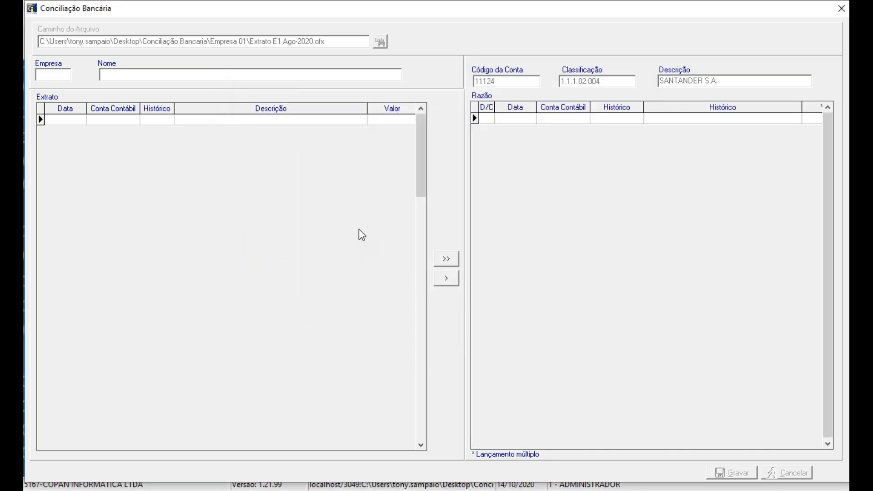
scroll(358, 229, down, 20)
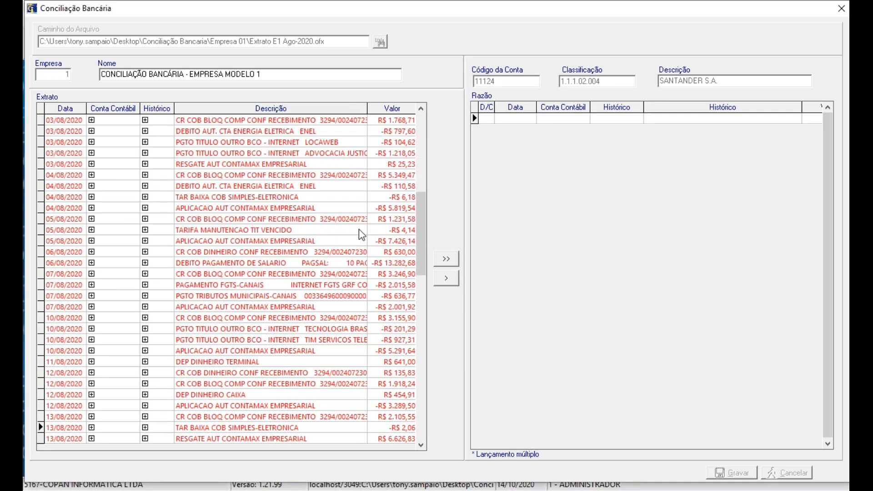
scroll(359, 228, down, 20)
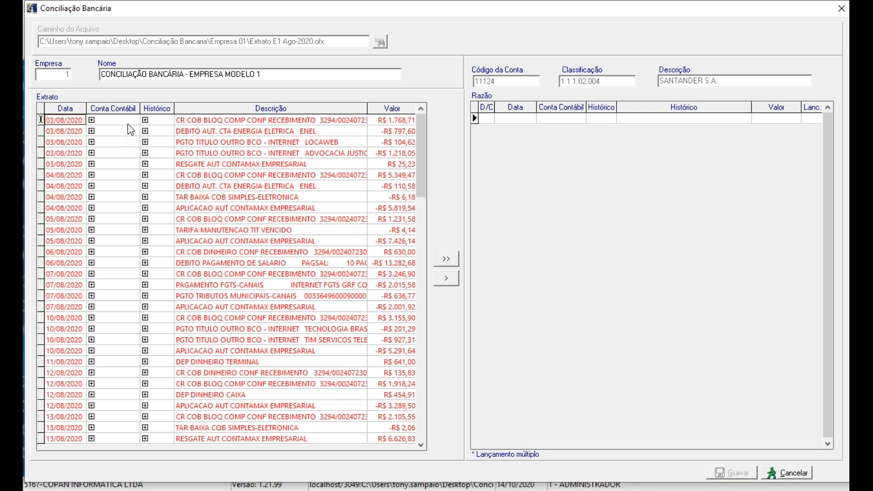
Step: Assign ledger account 12221 (DUPLICATAS A RECEBER) to the first 03/08/2020 statement entry by choosing it from the account list
key(Tab)
key(space)
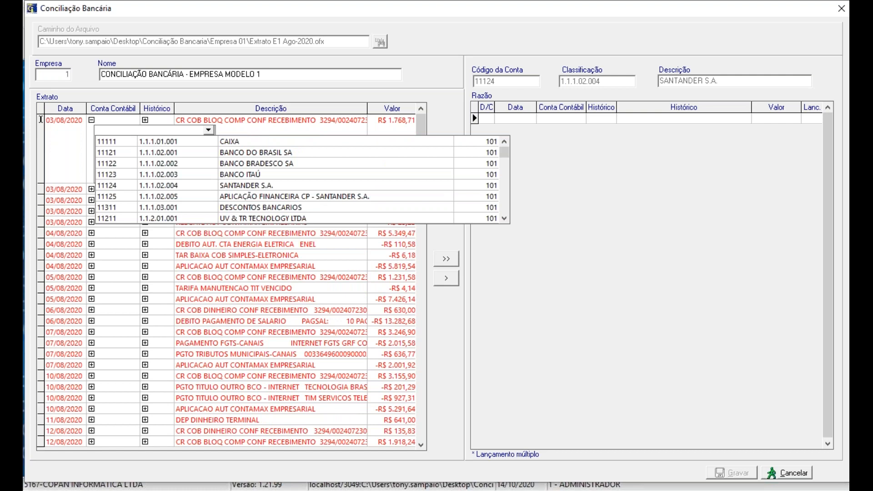
key(Down)
key(Down)
key(Down)
key(Down)
key(Down)
key(Down)
key(Down)
key(Down)
key(Down)
key(Down)
key(Down)
key(Down)
key(Down)
key(Down)
key(Down)
key(Down)
key(Down)
key(Down)
key(Down)
key(Down)
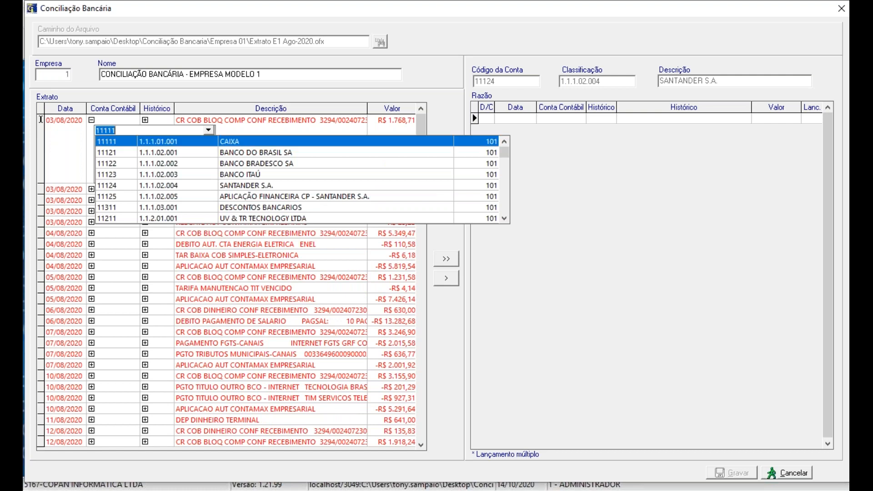
key(Down)
key(Down)
key(Down)
key(Down)
key(Down)
key(Down)
key(Down)
key(Down)
key(Down)
key(Down)
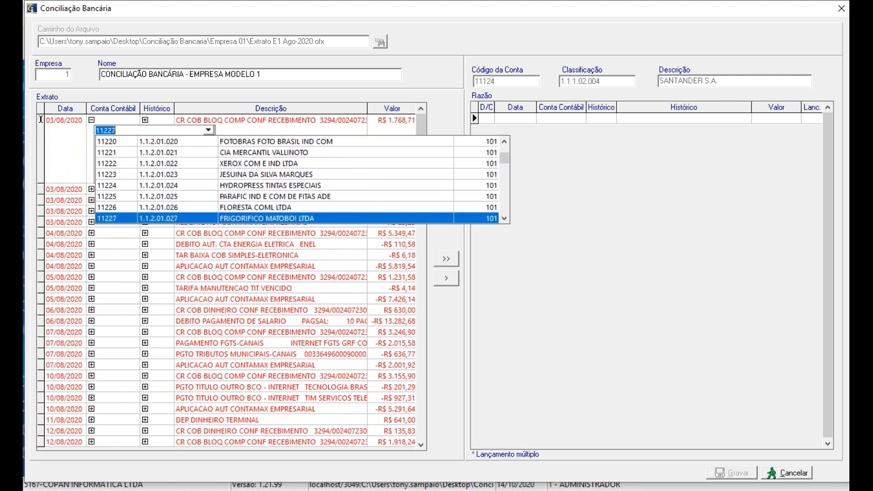
key(Down)
key(Down)
key(Down)
key(Down)
key(Down)
key(Down)
key(Down)
key(Down)
key(Down)
key(Down)
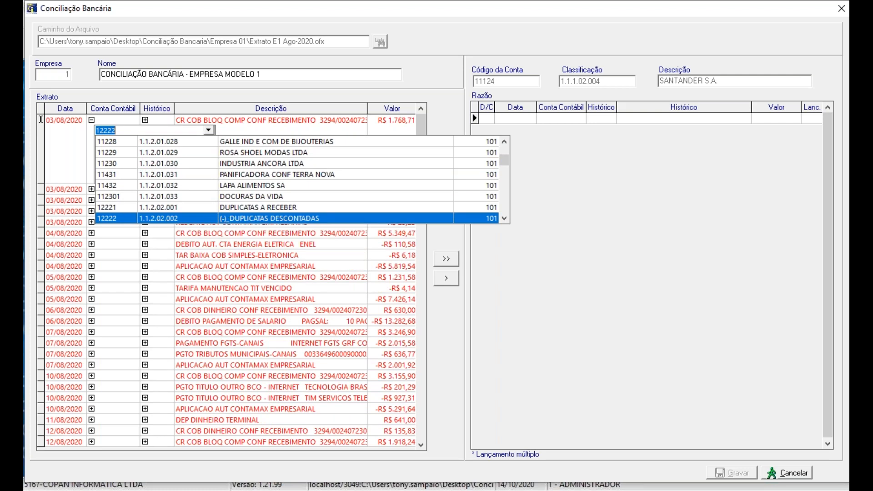
key(Up)
key(Up)
key(Up)
key(Up)
key(Up)
key(Up)
key(Up)
key(Up)
key(Up)
key(Up)
key(Up)
key(Up)
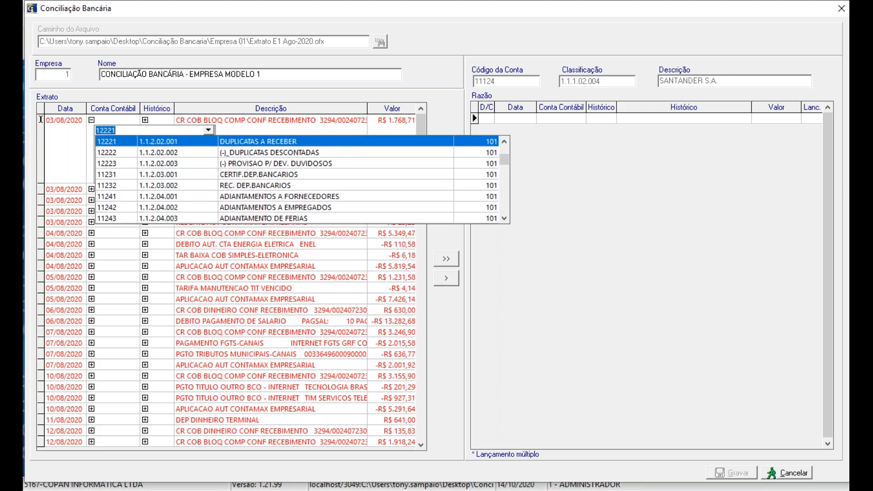
key(Return)
key(Return)
key(Return)
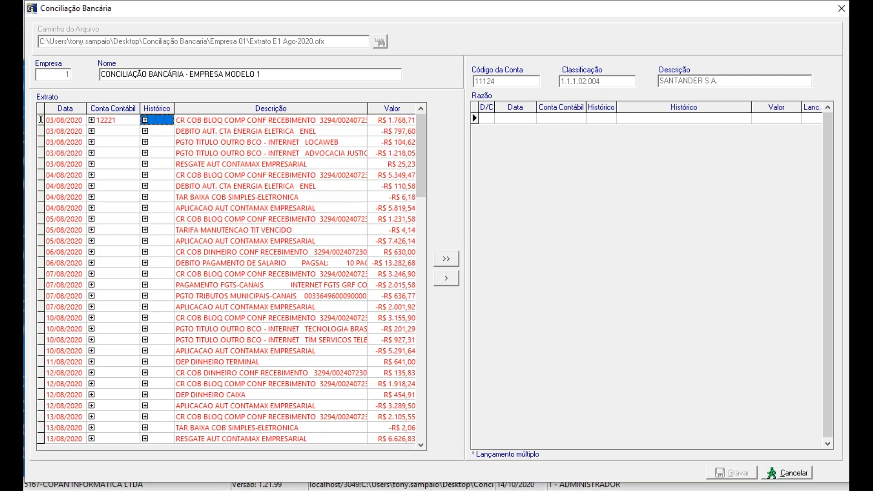
Step: Assign histórico 10 (RECEBIDO CONF. NF.) to the first 03/08/2020 statement entry by choosing it from the list of históricos
click(170, 116)
click(159, 120)
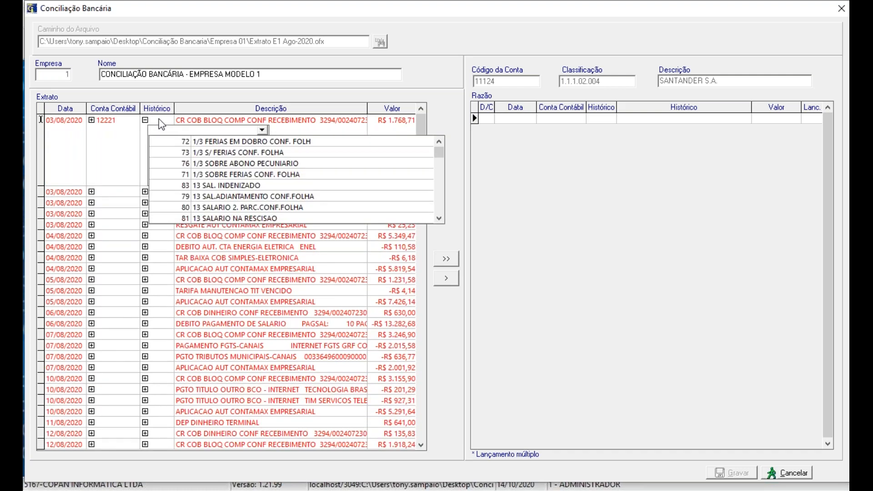
key(Down)
key(Down)
key(Down)
key(Down)
key(Down)
key(Down)
key(Down)
key(Down)
key(Down)
key(Down)
key(Down)
key(Down)
key(Down)
key(Down)
key(Down)
key(Down)
key(Down)
key(Down)
key(Down)
key(Down)
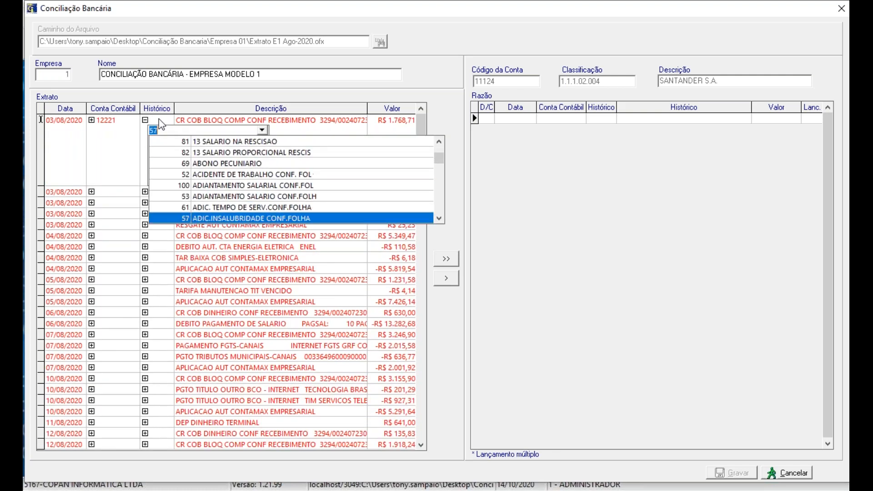
key(Down)
key(Down)
key(Down)
key(Down)
key(Down)
key(Down)
key(Down)
key(Down)
key(Down)
key(Down)
key(Down)
key(Down)
key(Down)
key(Down)
key(Down)
key(Down)
key(Down)
key(Down)
key(Down)
key(Down)
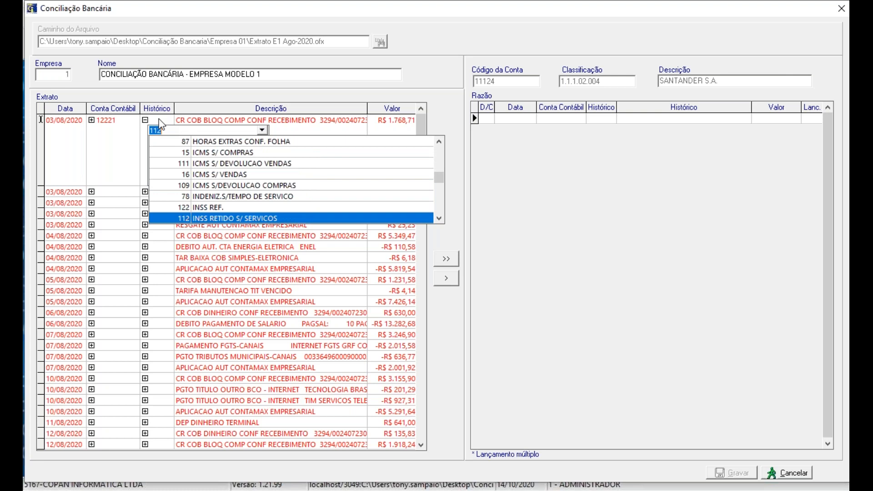
key(Down)
key(Down)
key(Down)
key(Down)
key(Down)
key(Down)
key(Down)
key(Down)
key(Down)
key(Down)
key(Down)
key(Down)
key(Down)
key(Down)
key(Down)
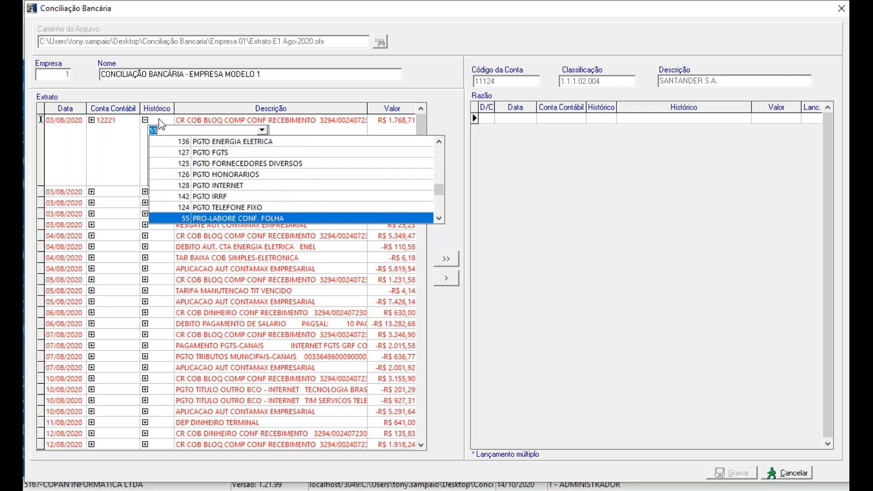
key(Down)
key(Down)
key(Down)
key(Down)
key(Down)
key(Down)
key(Down)
key(Down)
key(Down)
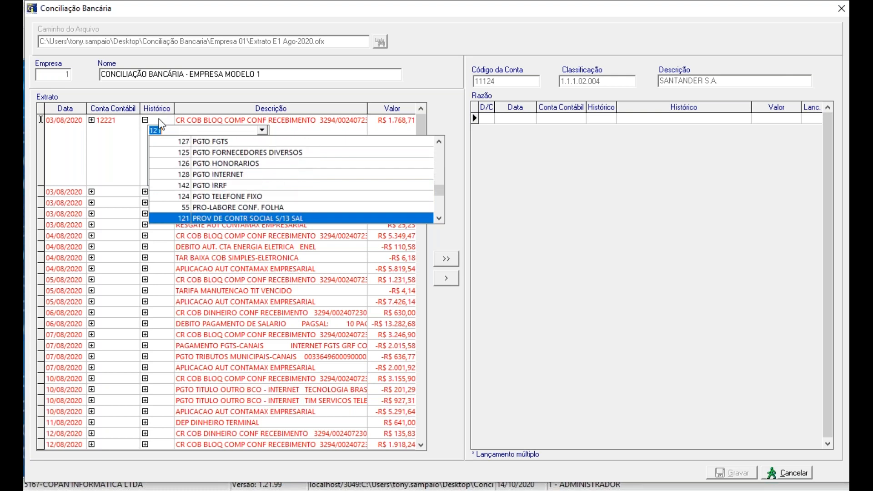
key(Up)
key(Up)
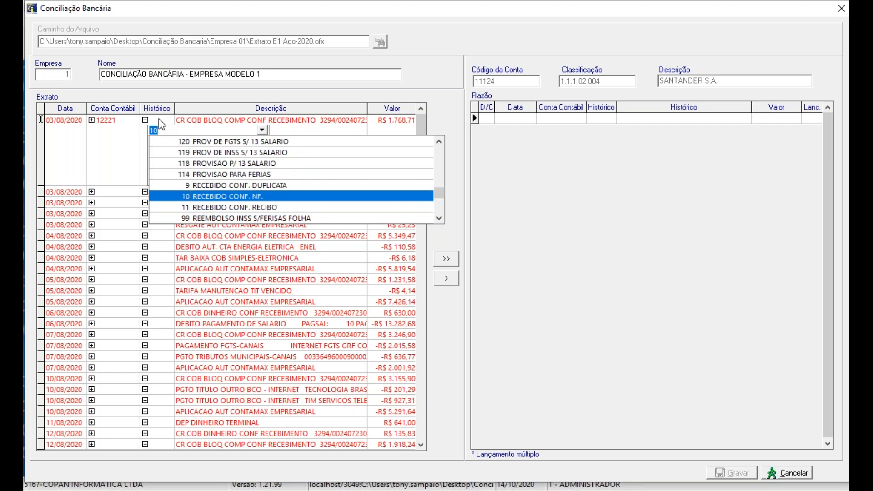
key(Return)
key(Return)
key(Return)
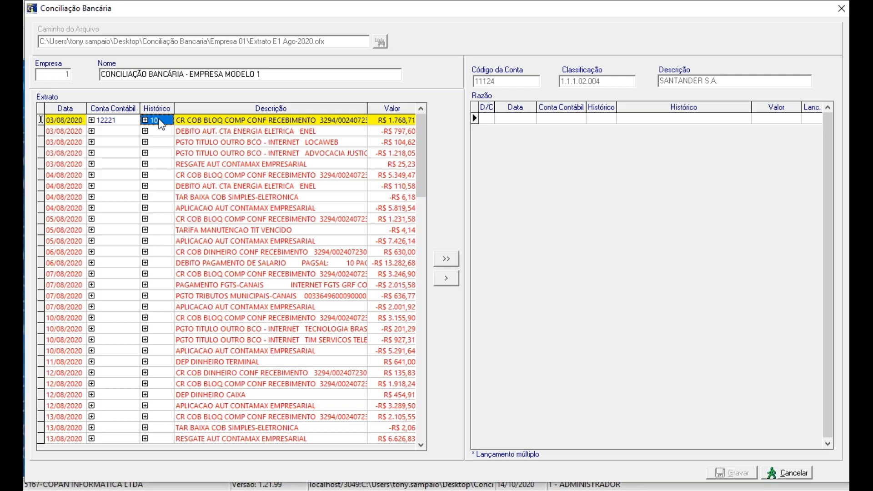
Step: Clear the ledger account and histórico chosen from the lists for the first statement entry
key(Left)
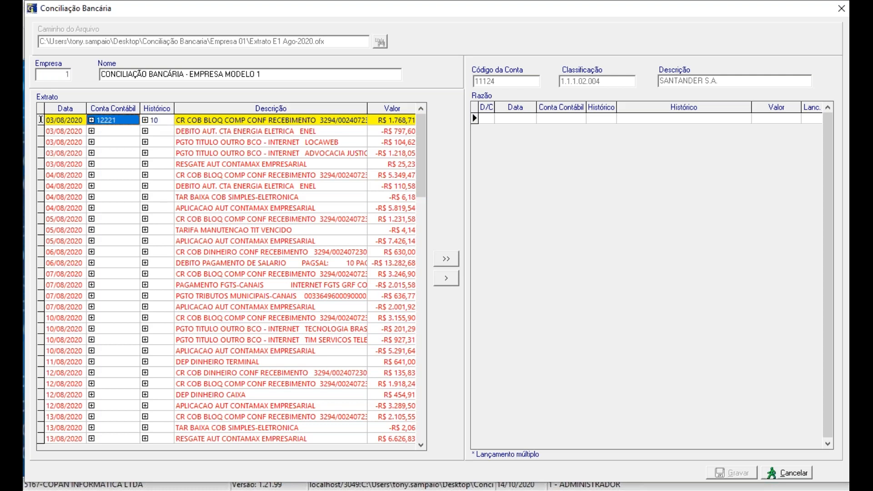
key(BackSpace)
key(Tab)
key(BackSpace)
key(Left)
Step: Find accounts containing "DUPLI" with the advanced search and assign 12221 (DUPLICATAS A RECEBER) to the first statement entry
key(F2)
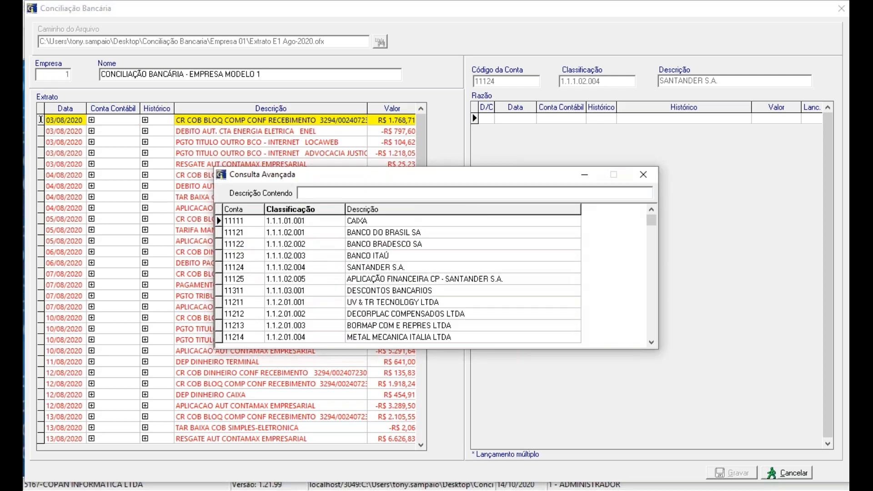
text(DUPLI)
key(Return)
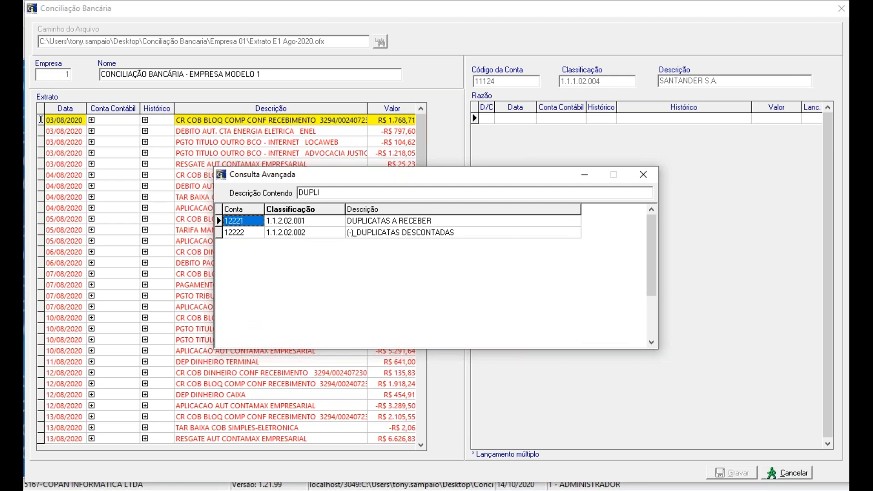
key(Down)
key(Up)
key(Return)
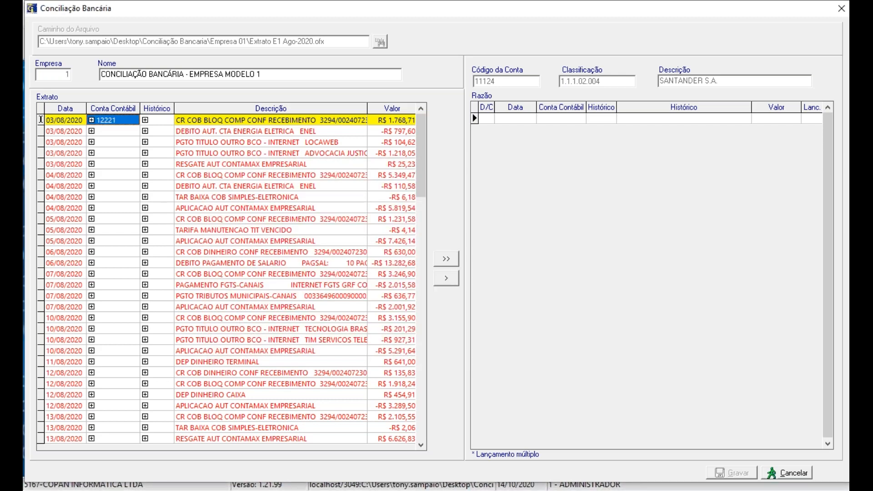
key(Return)
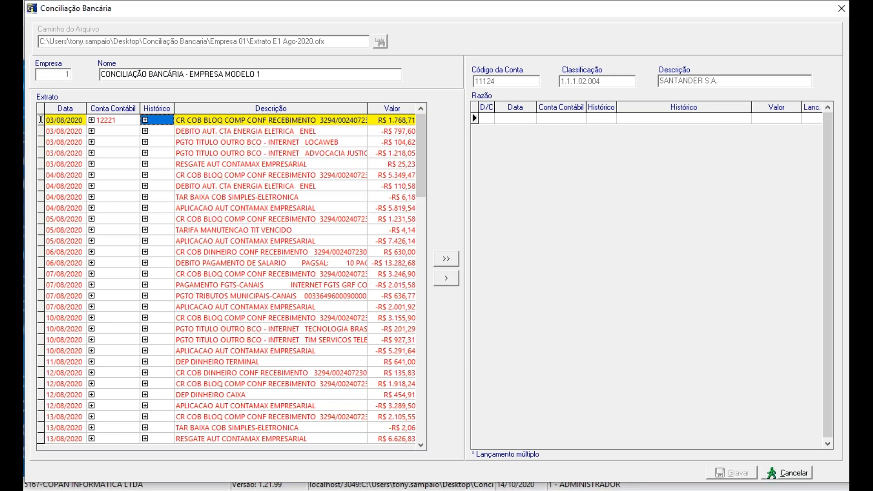
Step: Find históricos containing "RECE" with the advanced search and assign 10 (RECEBIDO CONF. NF.) to the first statement entry
key(F2)
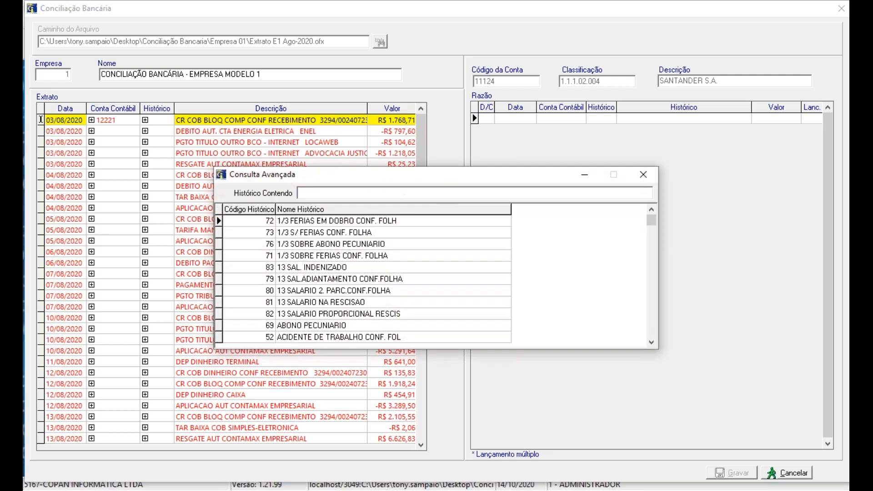
text(RECE)
key(Return)
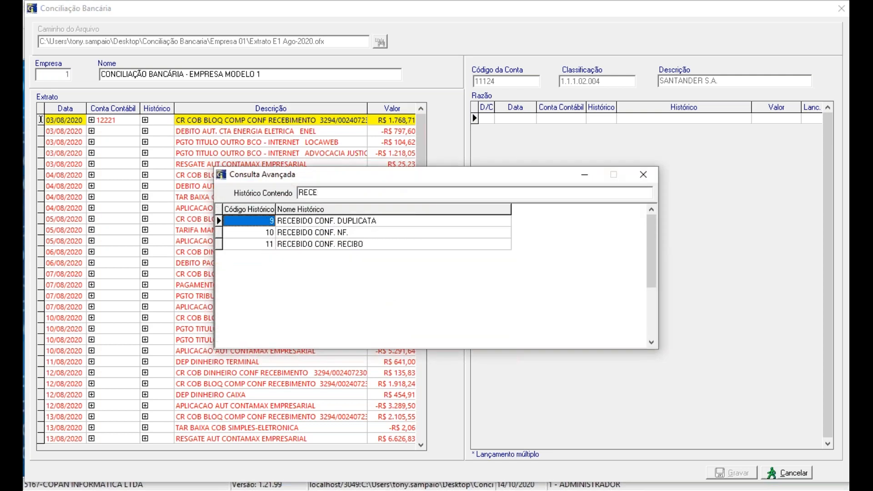
key(Down)
key(Return)
key(Return)
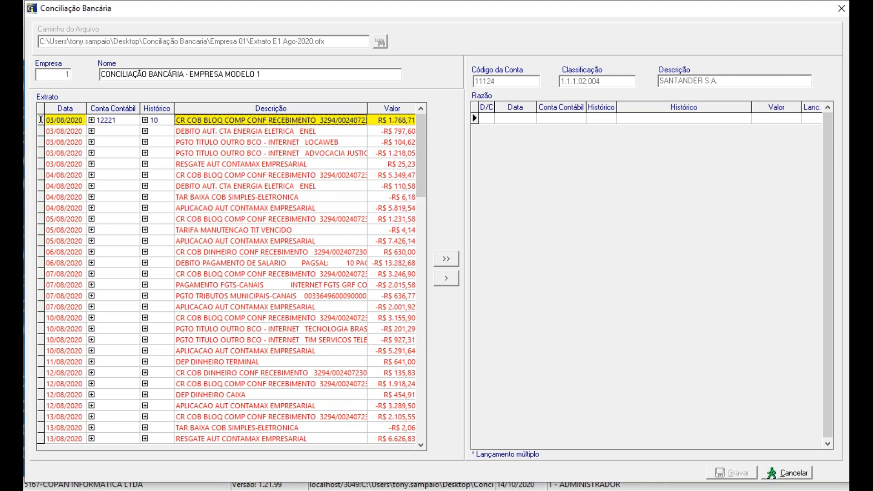
Step: Clear the account and histórico that the advanced search filled in for the first statement entry
key(Left)
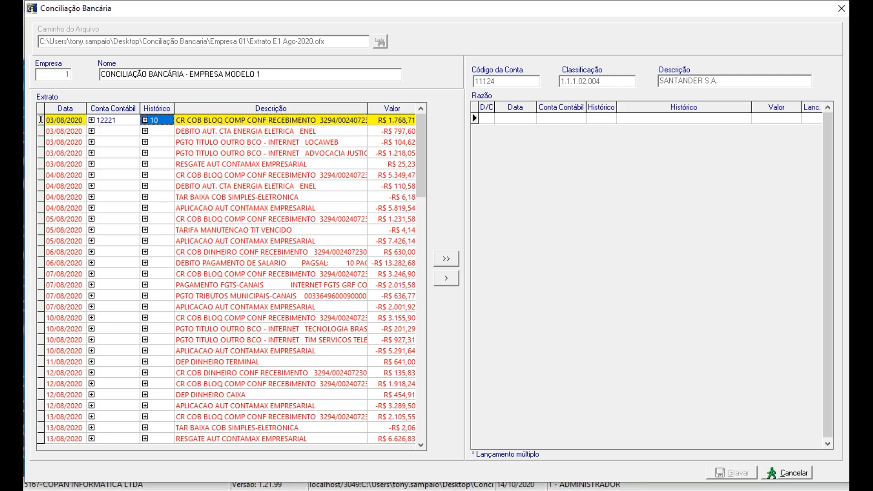
key(Left)
key(BackSpace)
key(Right)
key(BackSpace)
key(Left)
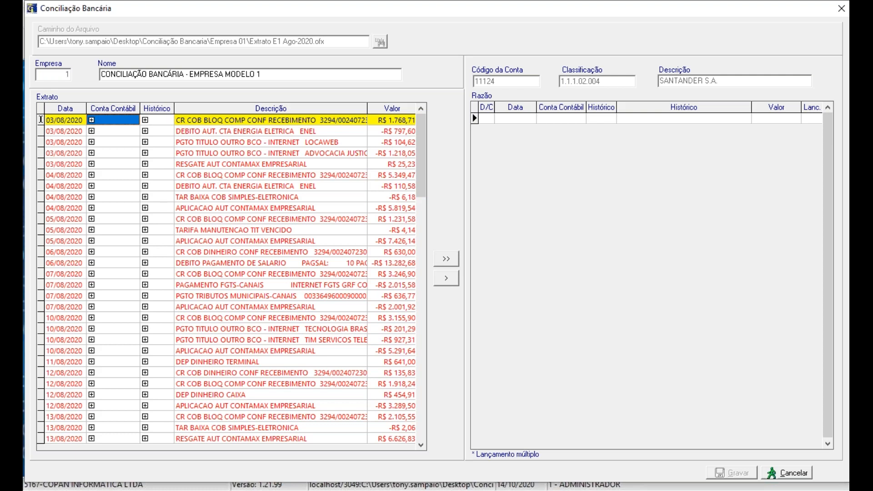
Step: Assign account 12221 (DUPLICATAS A RECEBER) and histórico 10 (RECEBIDO CONF. NF.) to the first statement entry by entering their codes directly
text(12221)
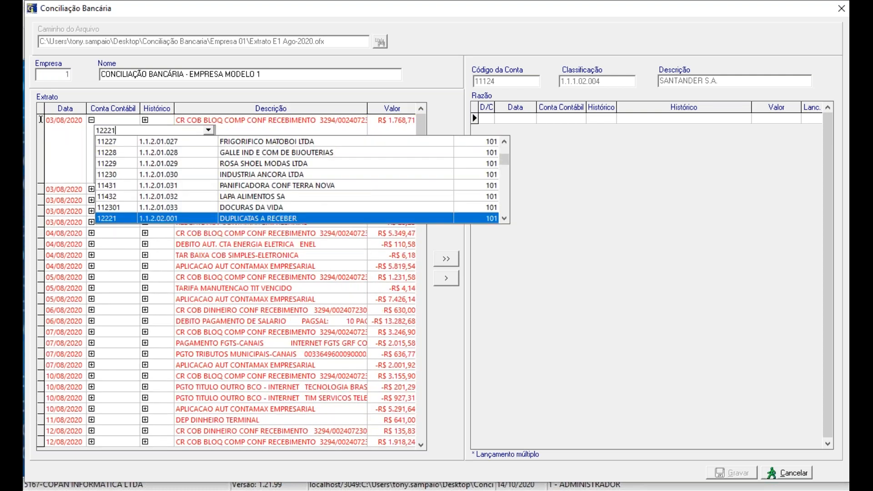
key(Return)
key(Tab)
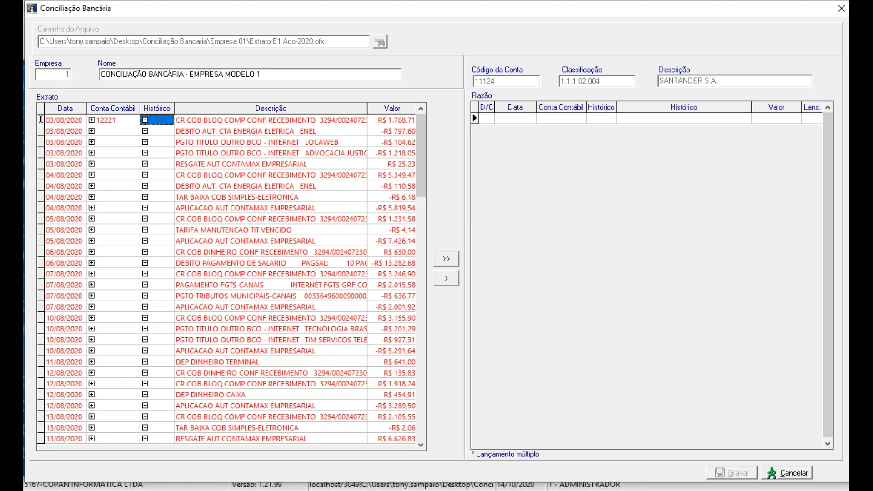
text(10)
key(Return)
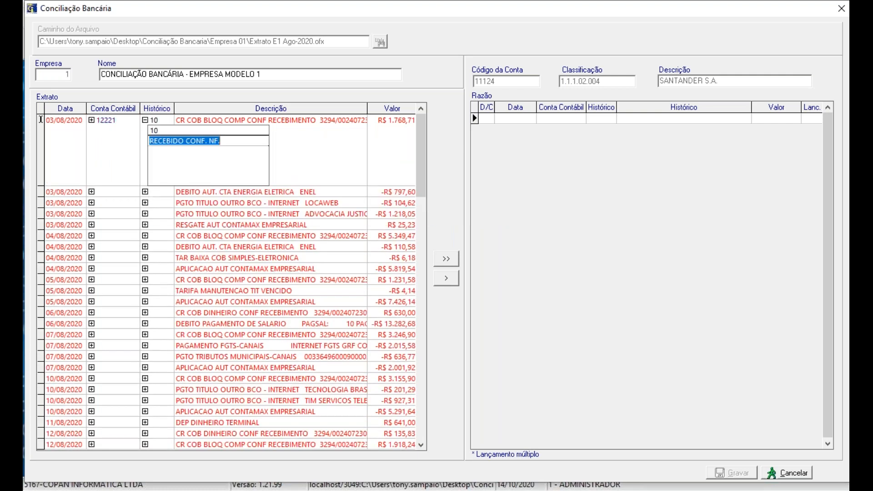
key(Return)
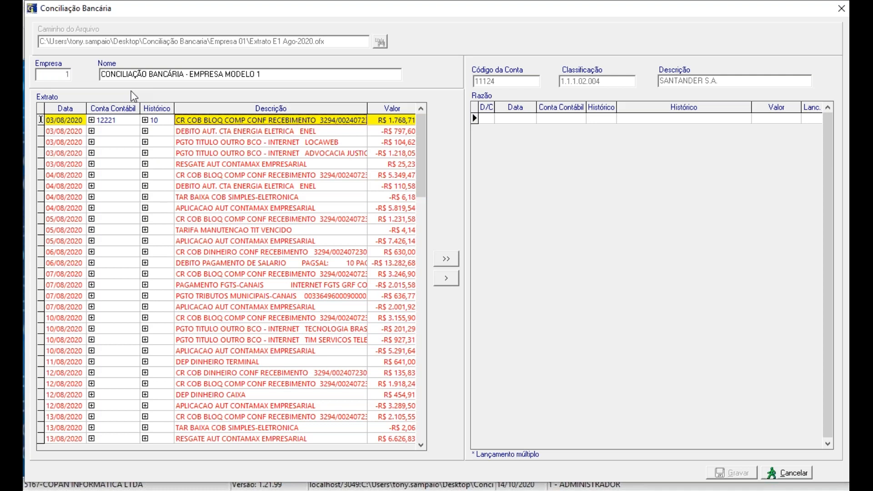
Step: Set "COB BLOQ COMP CONF RECEBIMENTO" from the first entry's description as the text for identifying matching entries
double_click(234, 121)
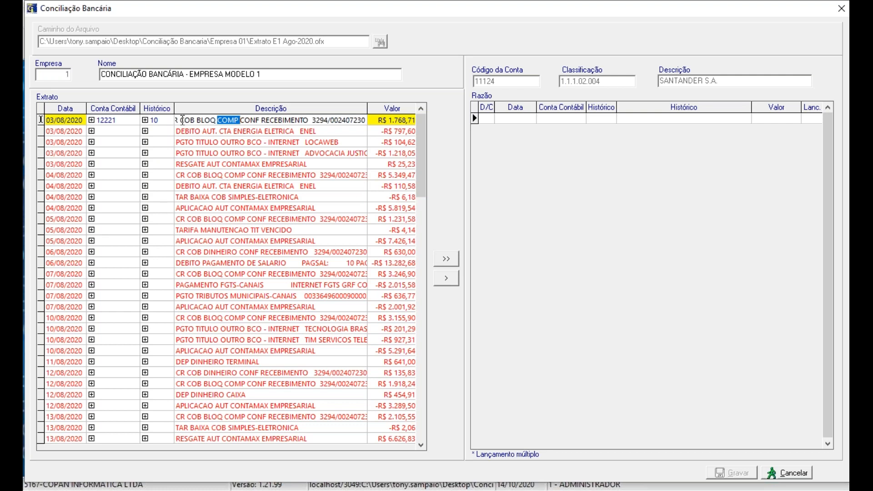
drag(183, 120, 309, 131)
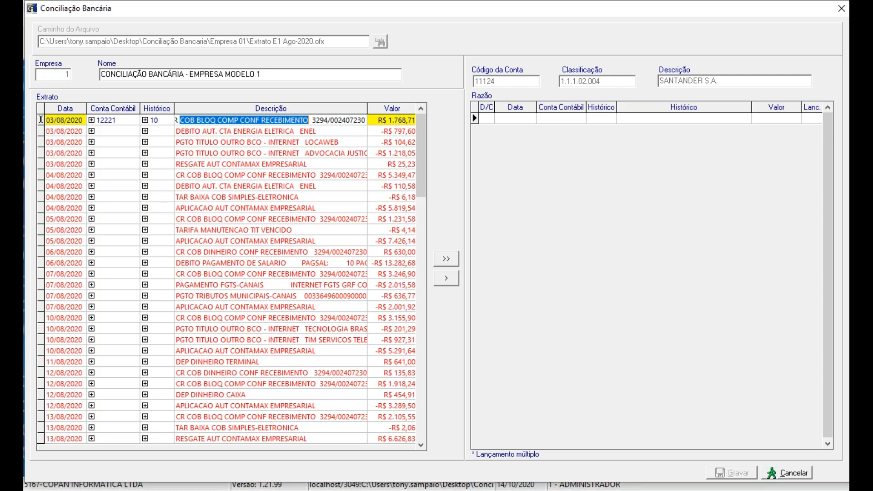
key(Return)
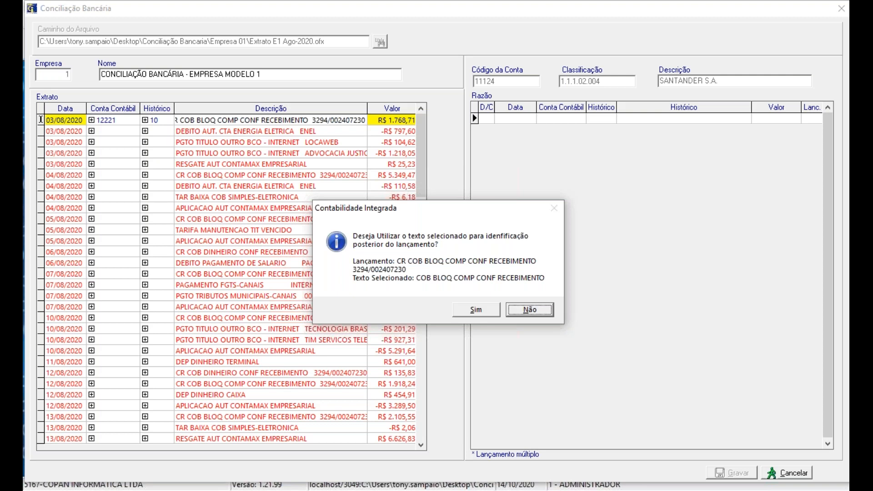
click(465, 313)
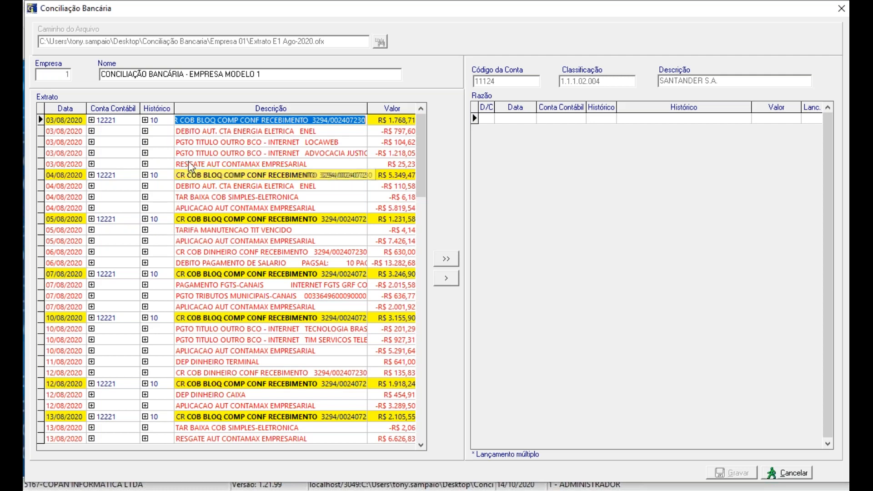
Step: Find accounts containing "APLI" and assign 11125 (APLICAÇÃO FINANCEIRA CP - SANTANDER S.A.) to the 03/08/2020 RESGATE AUT CONTAMAX entry
click(114, 164)
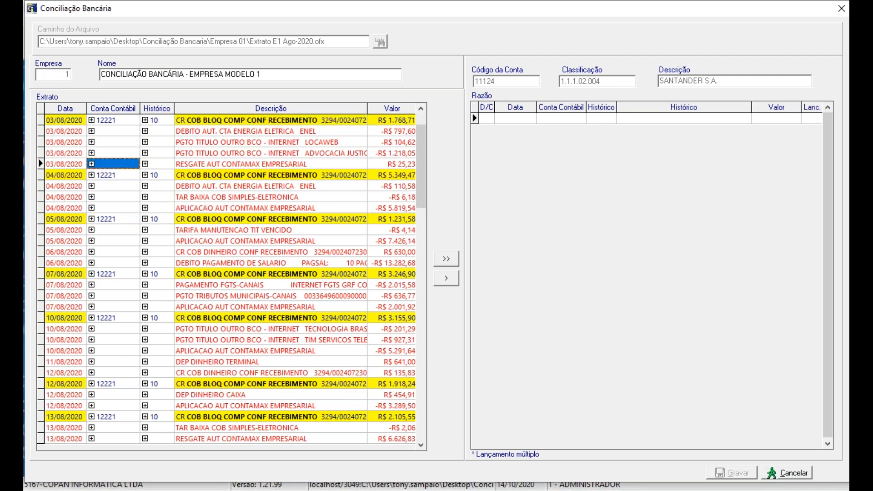
double_click(113, 164)
text(APLI)
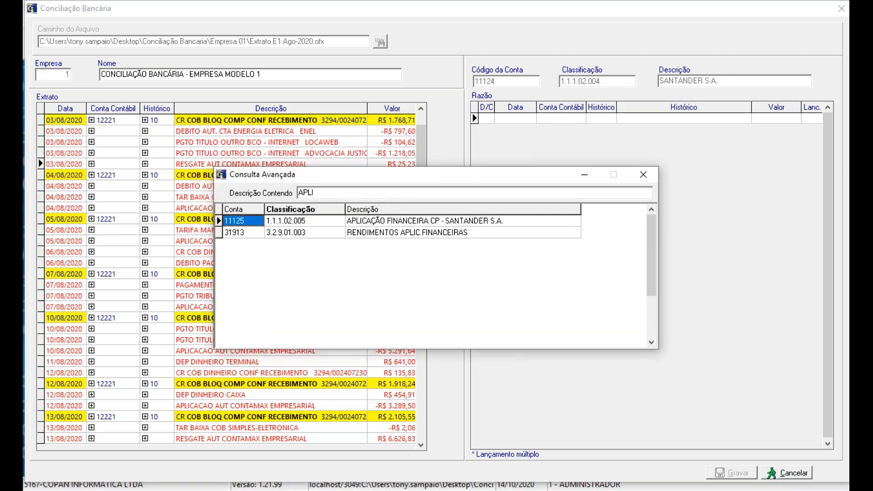
key(Return)
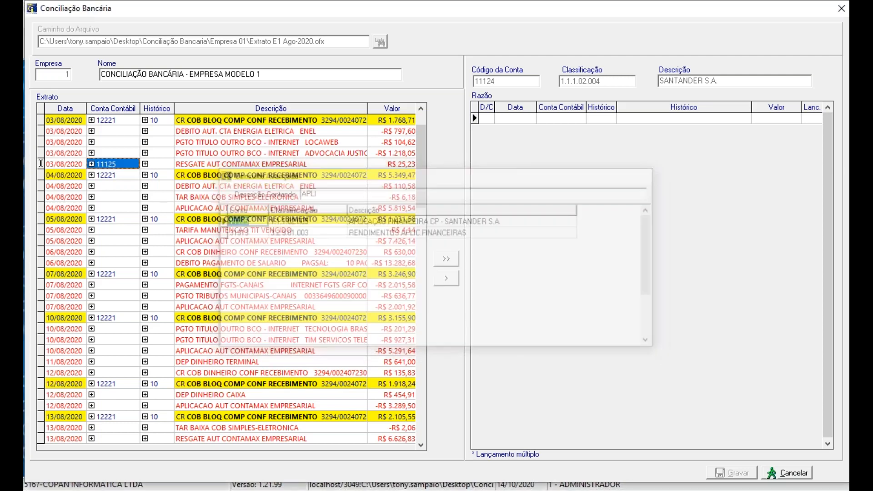
Step: Find históricos containing "RES" and assign 137 (RESGATE DE APLICAÇÃO FINANCEIRA CP) to the 03/08/2020 RESGATE entry
click(156, 163)
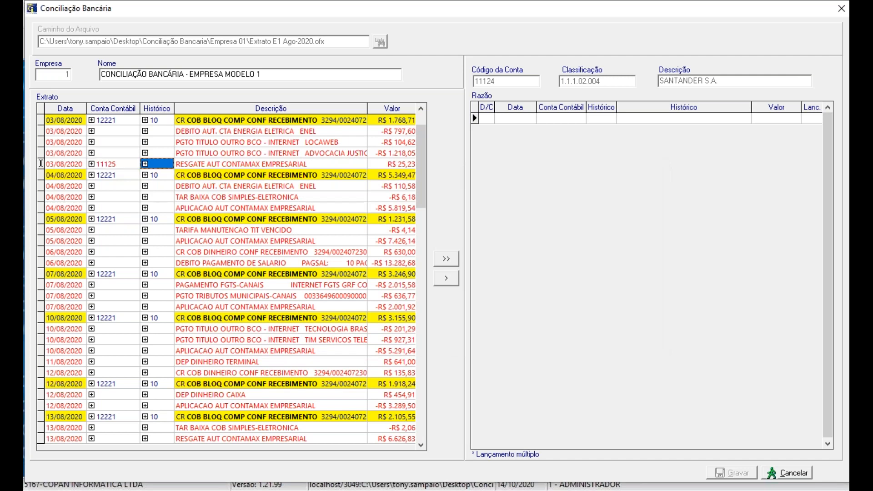
click(145, 164)
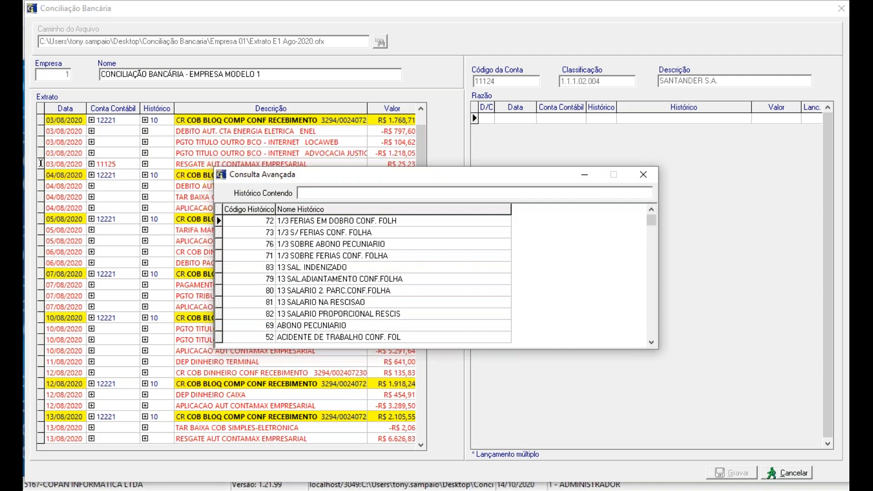
text(A)
key(BackSpace)
text(RES)
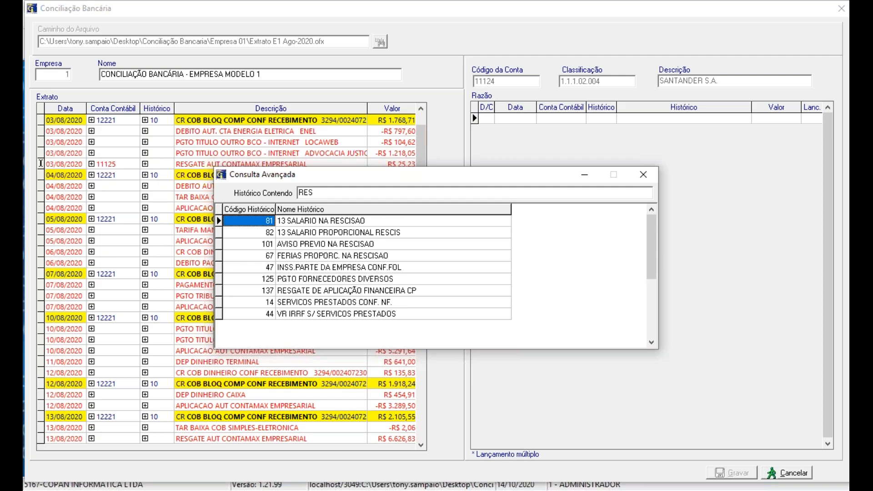
key(Down)
key(Down)
key(Down)
key(Down)
key(Down)
key(Down)
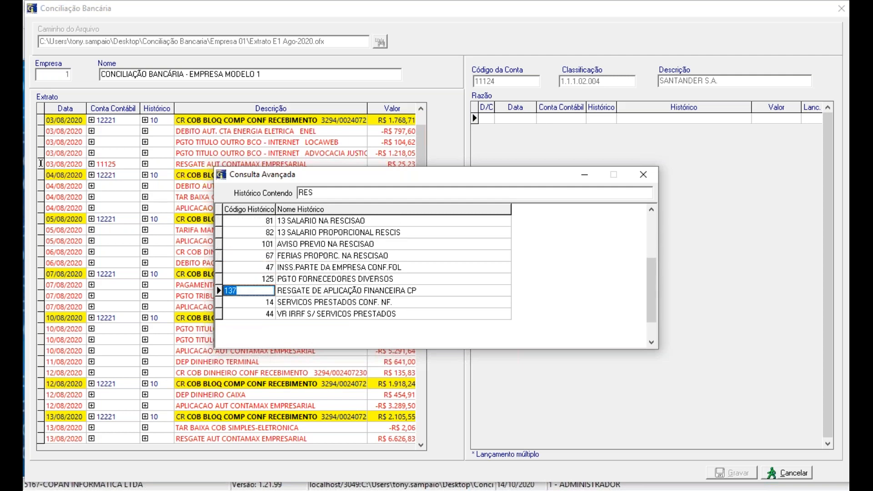
key(Return)
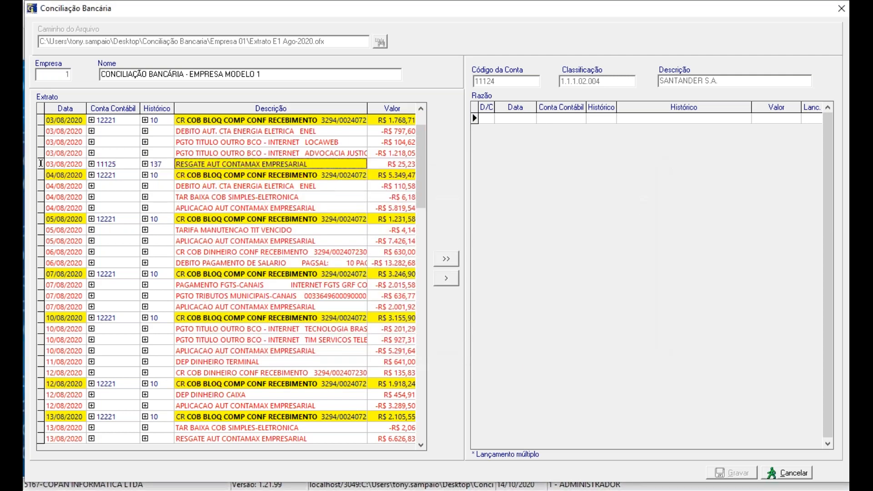
Step: Set only the word "RESGATE" from the 03/08/2020 entry's description as the text for identifying matching entries
double_click(259, 162)
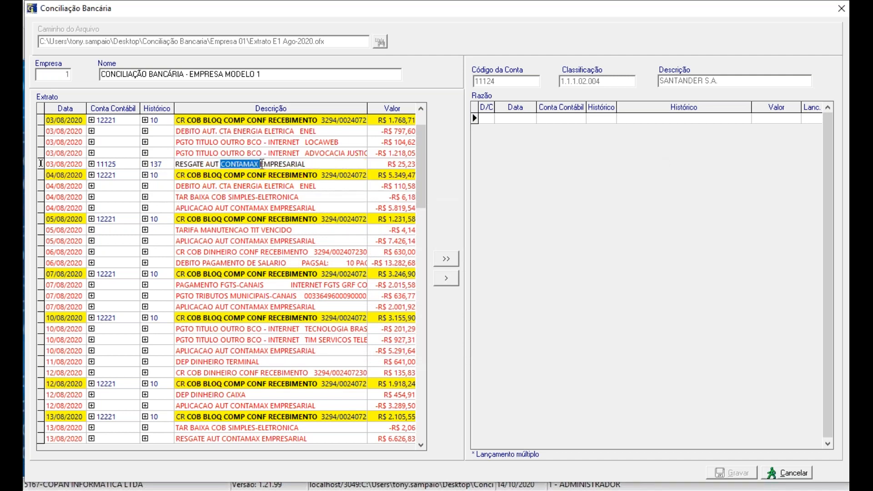
drag(326, 165, 175, 165)
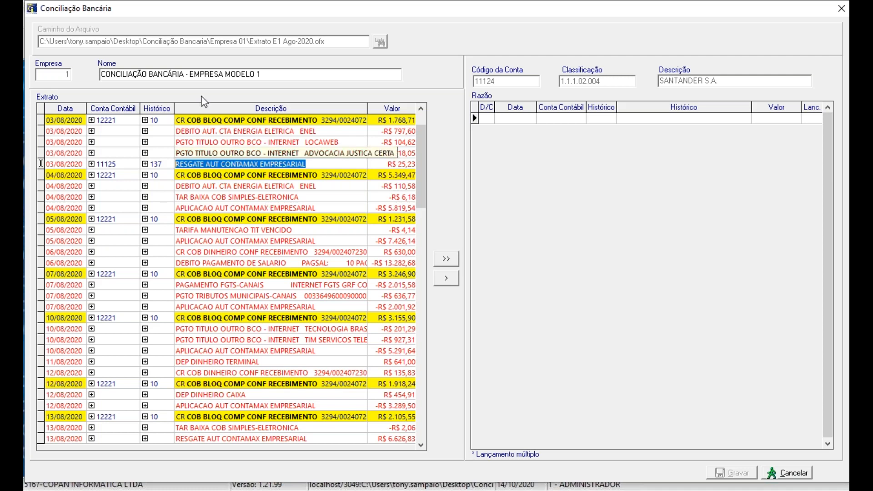
click(207, 164)
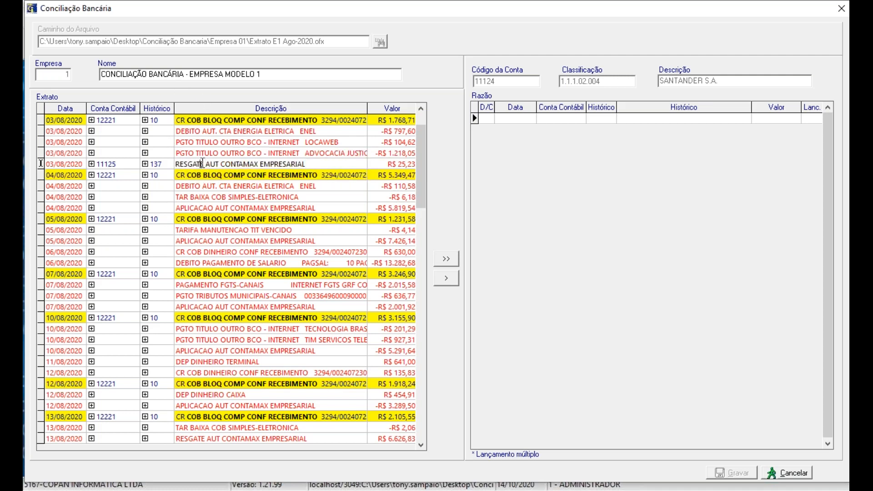
drag(204, 164, 176, 164)
key(Return)
key(Left)
key(Return)
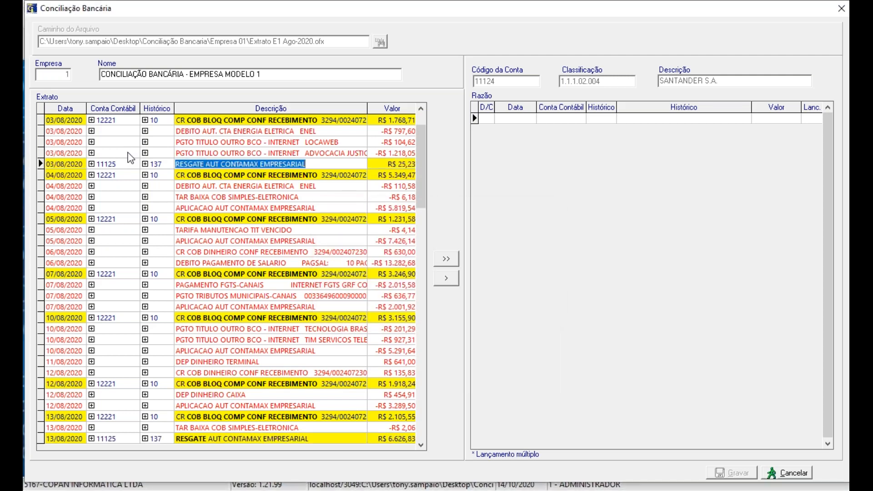
key(Down)
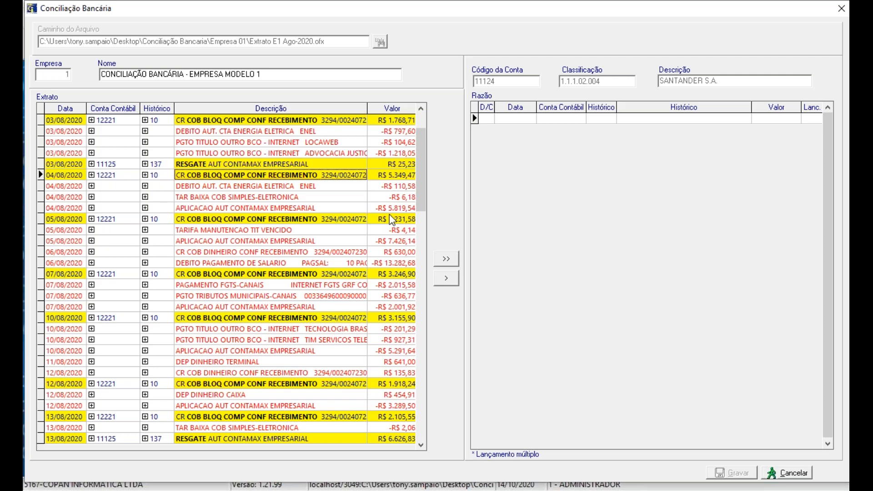
Step: Transfer all classified statement entries to the Razão and save the bank reconciliation, leaving its window closed
click(447, 264)
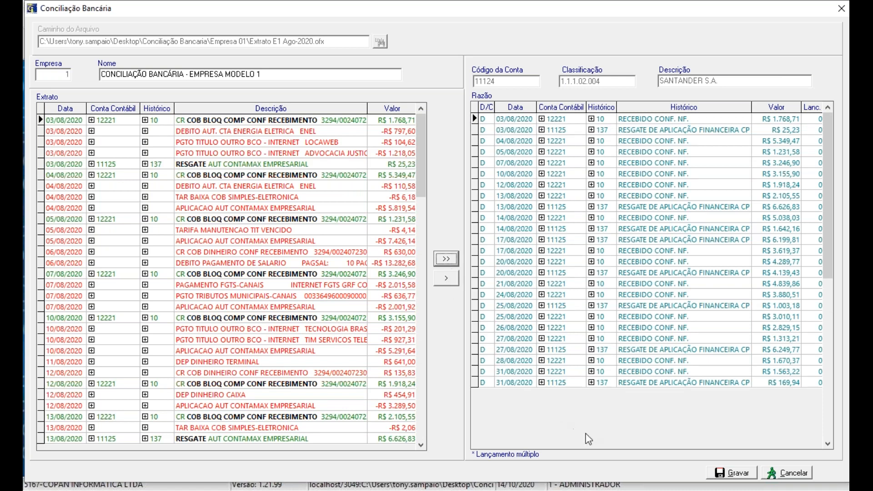
click(723, 474)
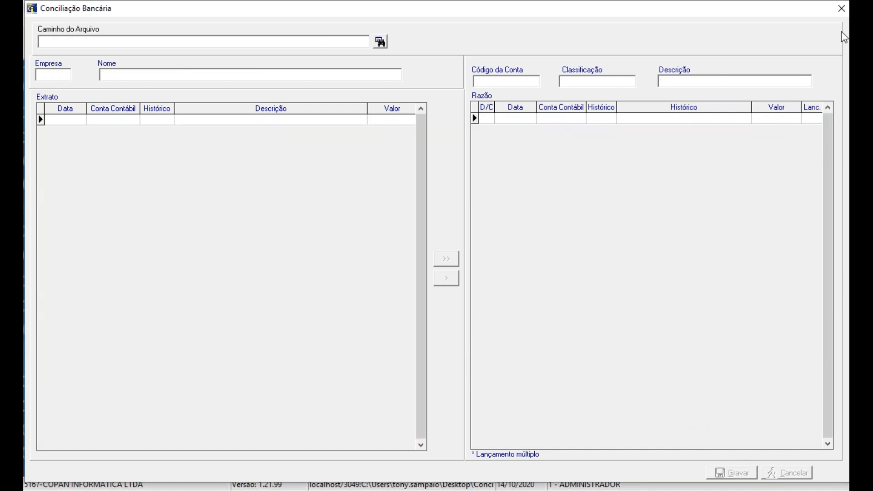
click(842, 8)
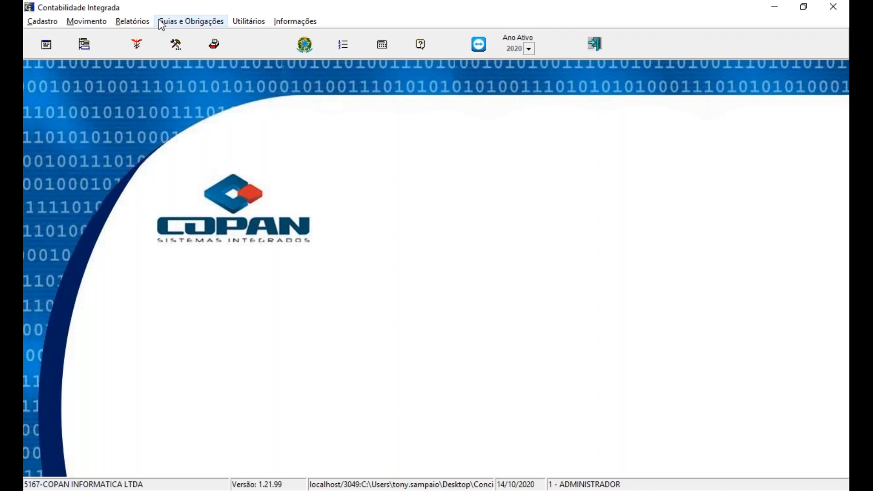
Step: Set up a Razão report for company 1 with initial and final competência 8/2020
click(138, 21)
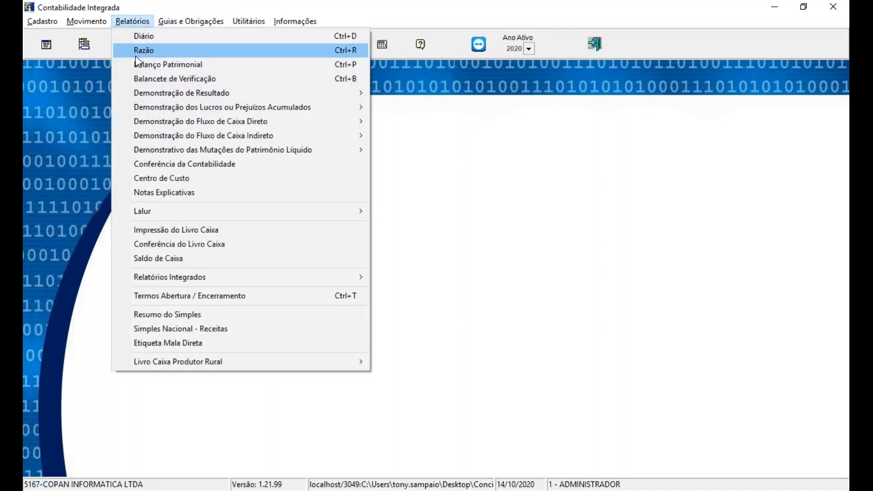
click(137, 53)
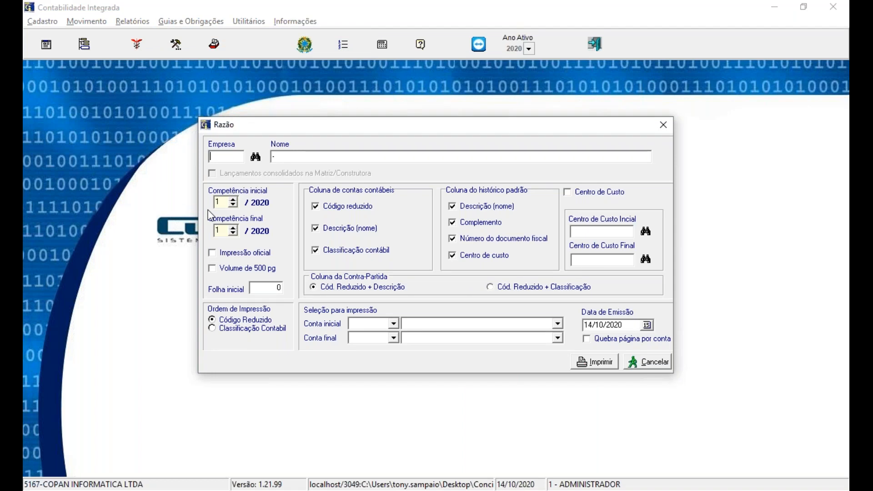
text(1)
key(Tab)
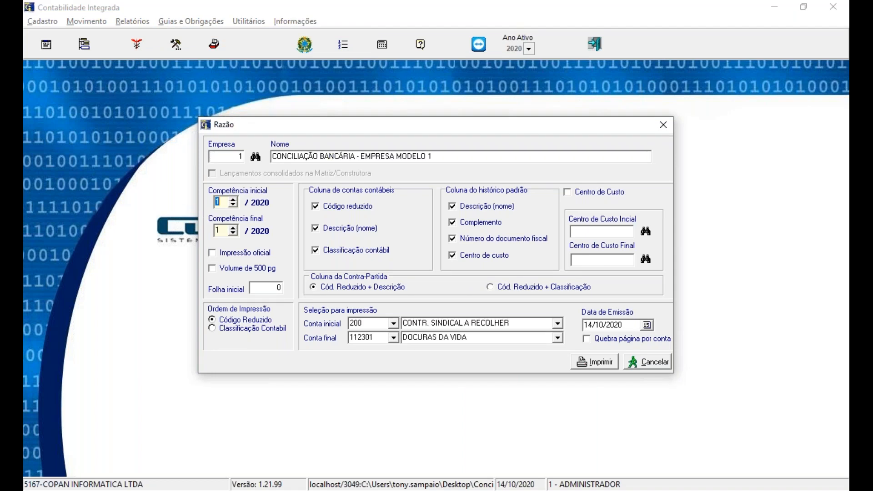
text(8)
key(Tab)
text(8)
key(Tab)
Step: Restrict the Razão report to account 11124 (SANTANDER S.A.) as both initial and final account
click(371, 323)
double_click(371, 323)
text(11124)
key(Tab)
text(11124)
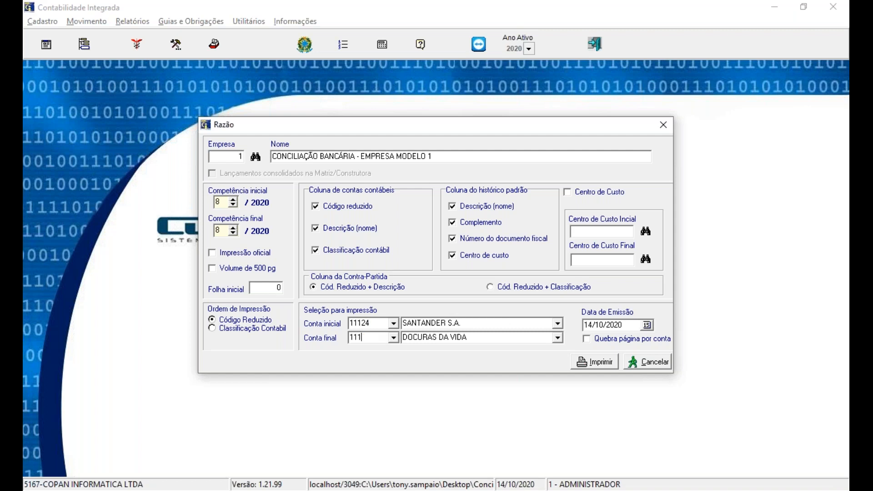
key(Tab)
key(Tab)
key(Tab)
key(Tab)
key(Tab)
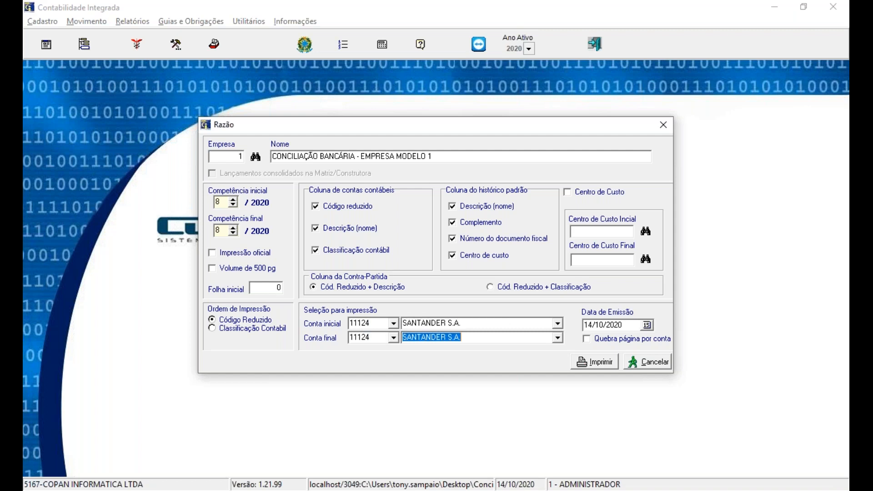
Step: Generate the Razão report on screen with output type Tinta/Laser and destination Vídeo
key(Return)
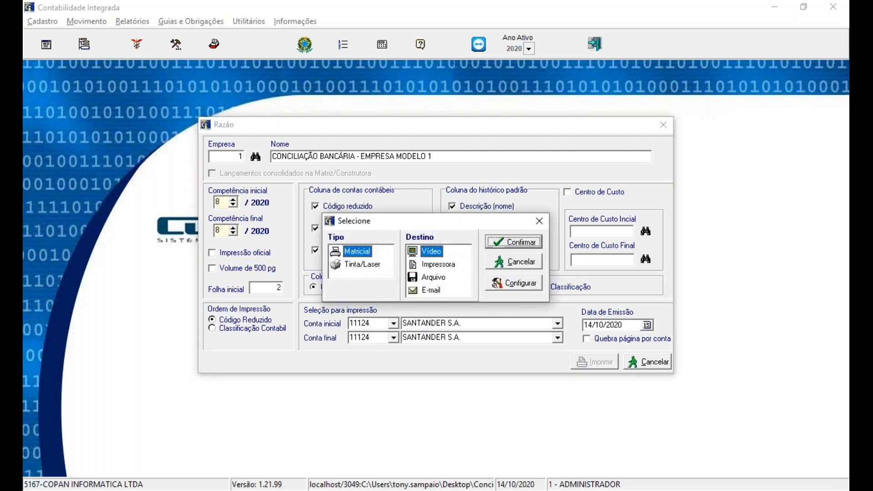
click(370, 267)
click(540, 238)
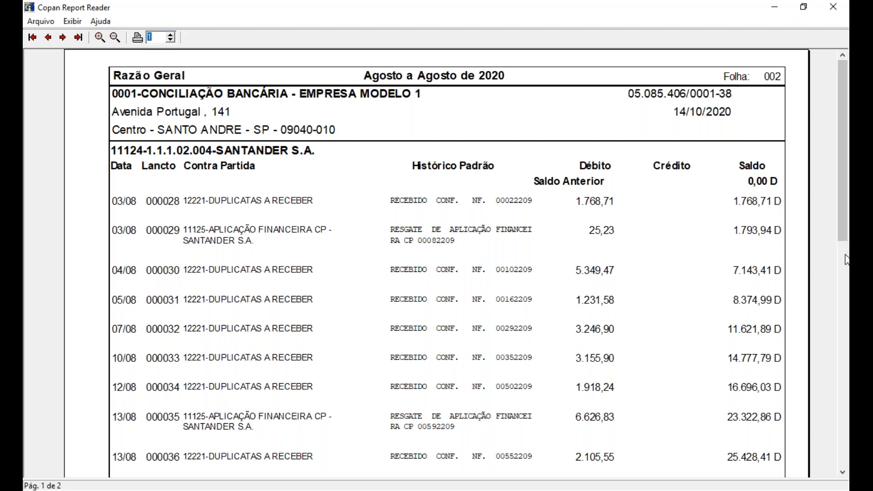
Step: Review the entries and totals on both pages of the Razão report, then close the report and its setup window
drag(842, 240, 841, 464)
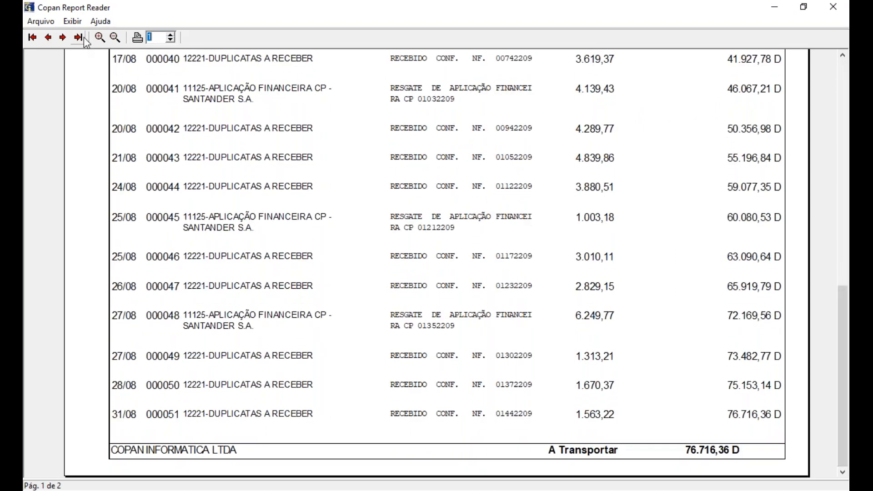
click(63, 37)
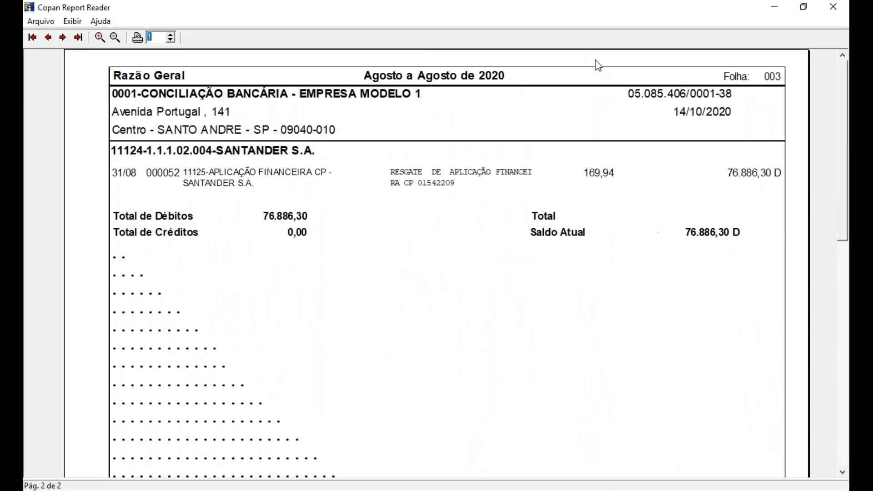
click(835, 7)
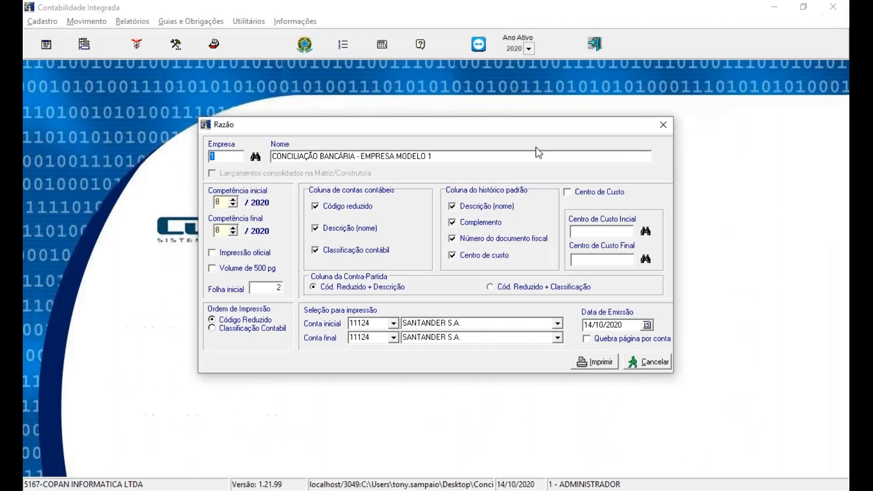
click(664, 124)
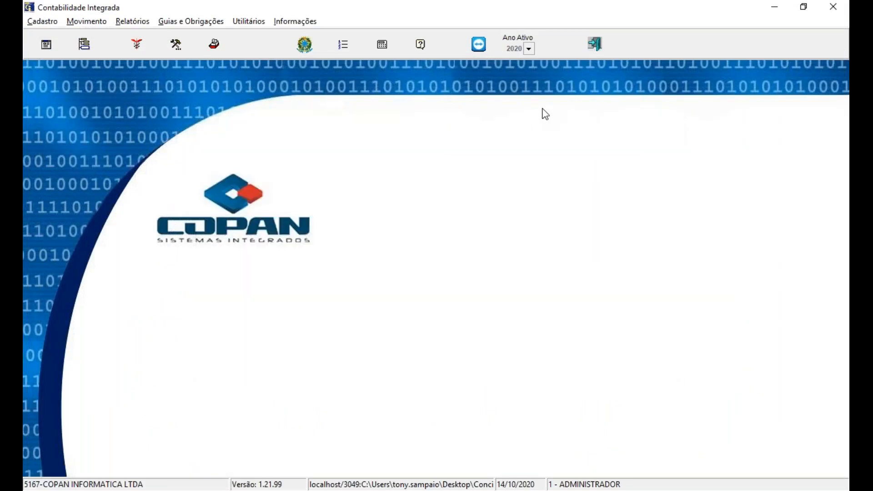
Step: Open the bank reconciliation and load the partially saved statement file 1-Ago-2020-Extrato E1 Ago-2020 from the Empresa 01 folder
click(87, 21)
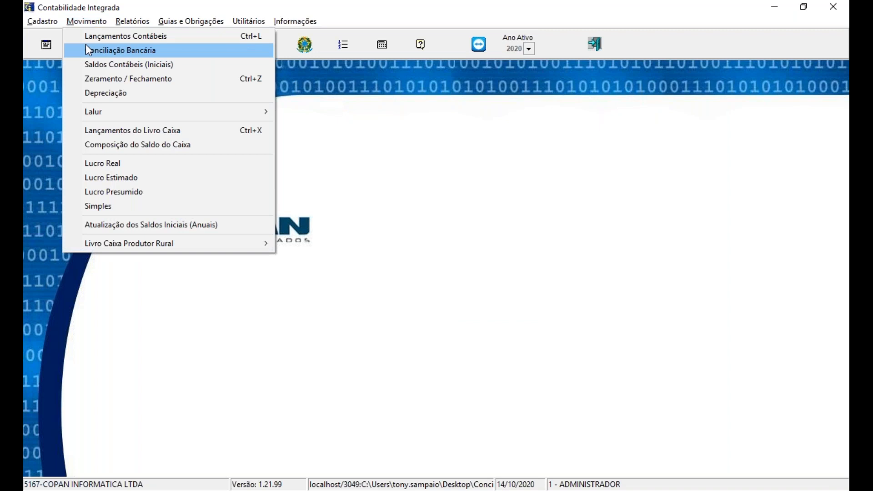
click(88, 50)
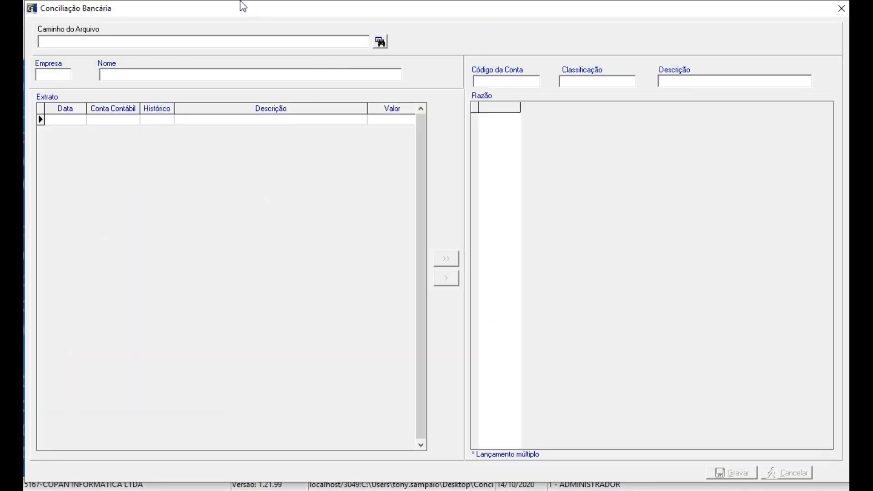
click(380, 43)
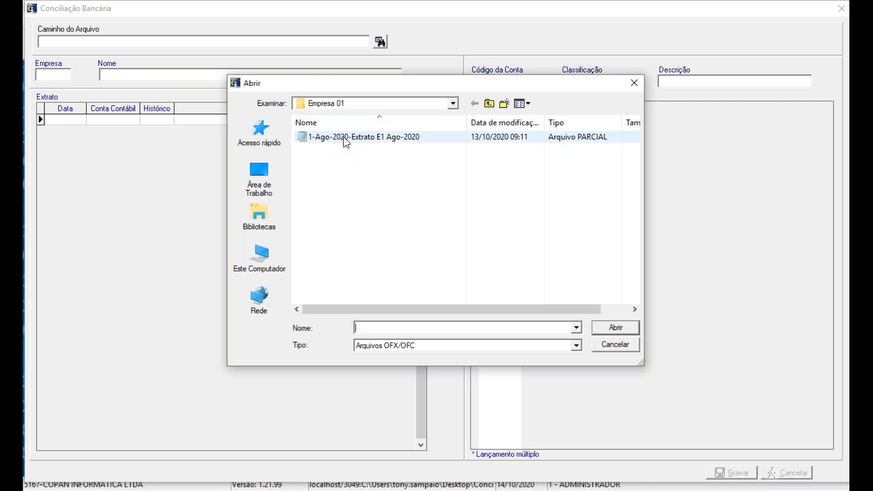
click(385, 135)
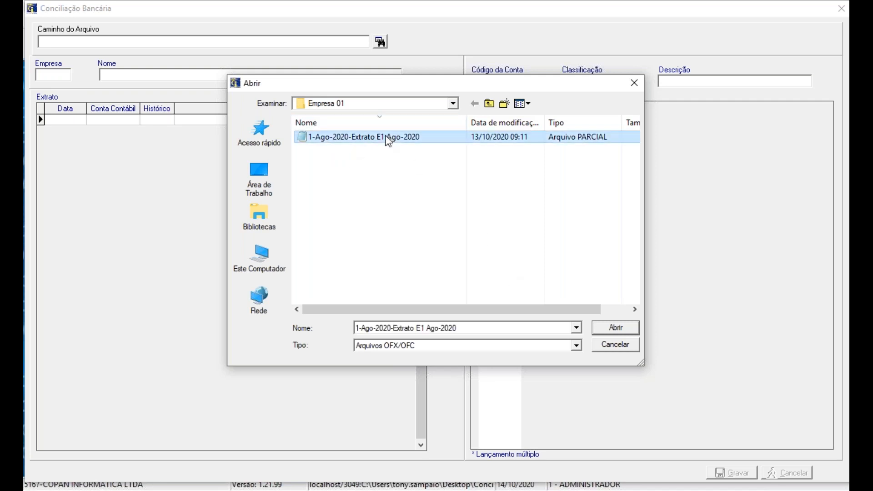
click(611, 329)
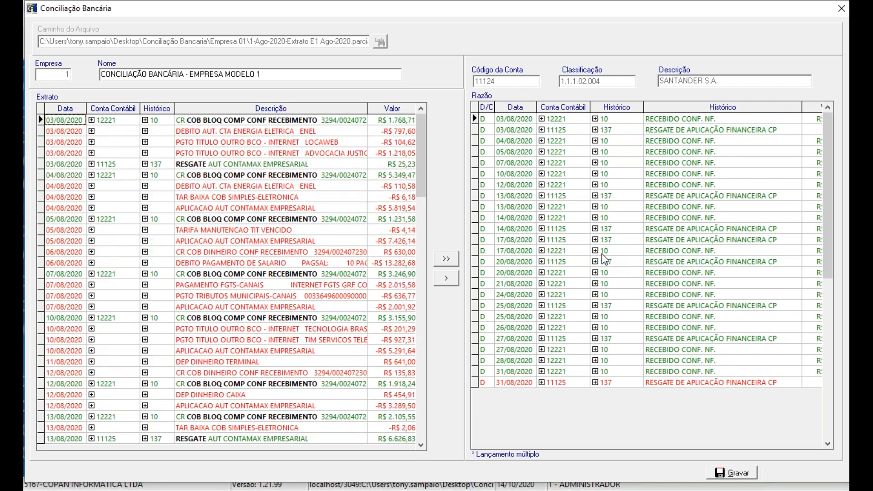
Step: Look up accounts containing APLI and assign account 11125 to the 04/08/2020 APLICACAO AUT CONTAMAX EMPRESARIAL statement entry
click(133, 208)
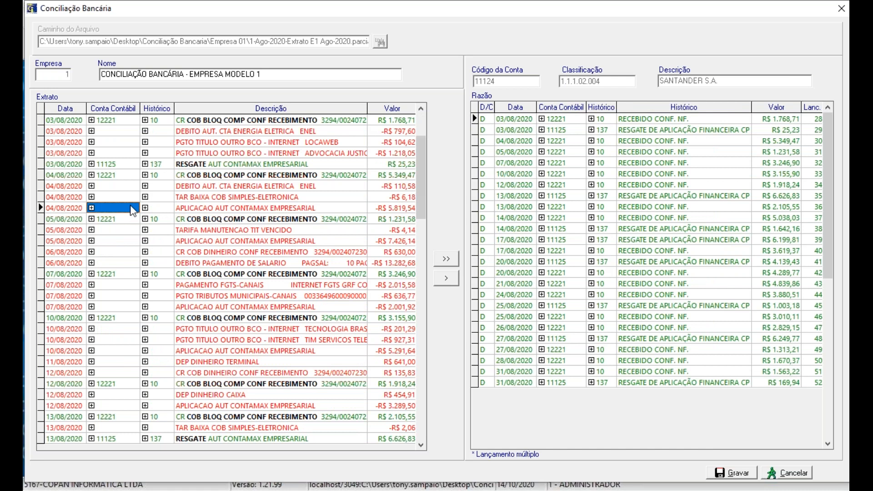
key(Right)
key(Left)
key(Right)
key(Right)
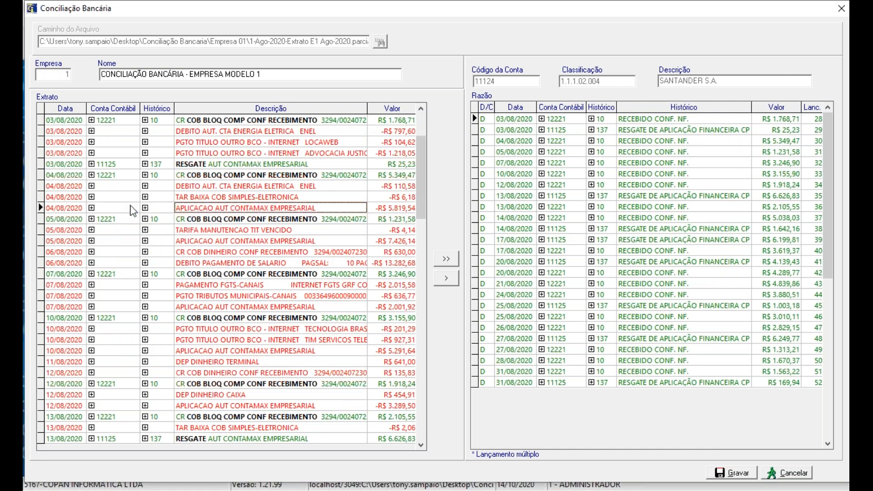
key(Left)
key(Left)
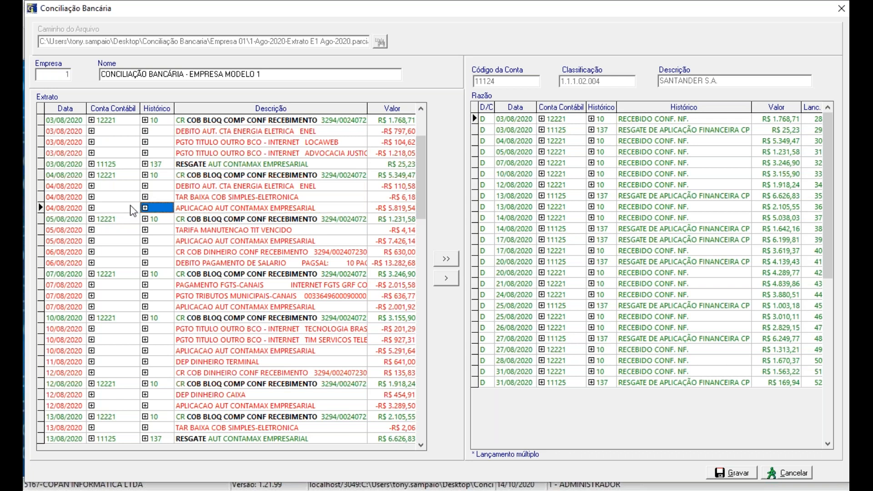
double_click(131, 207)
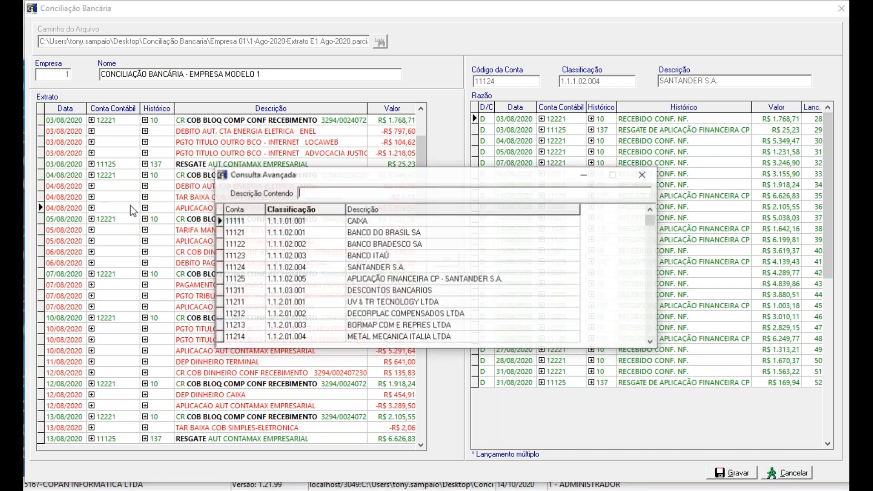
text(APLI)
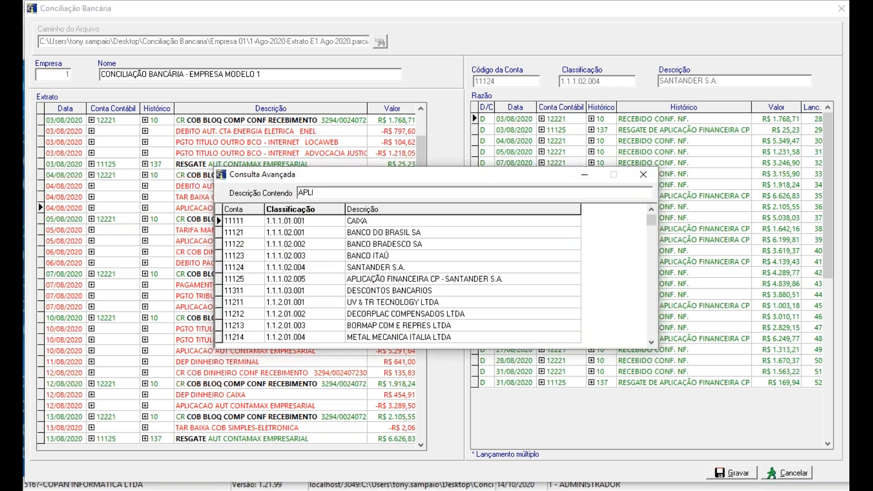
key(Return)
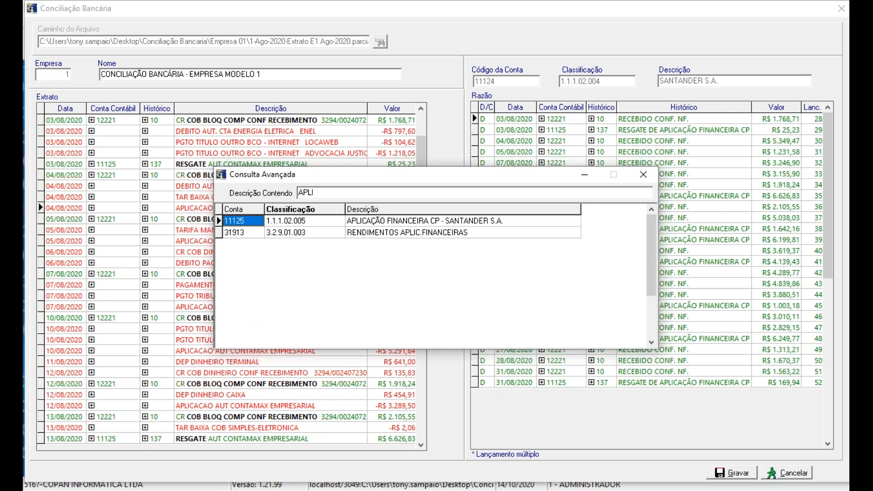
key(Return)
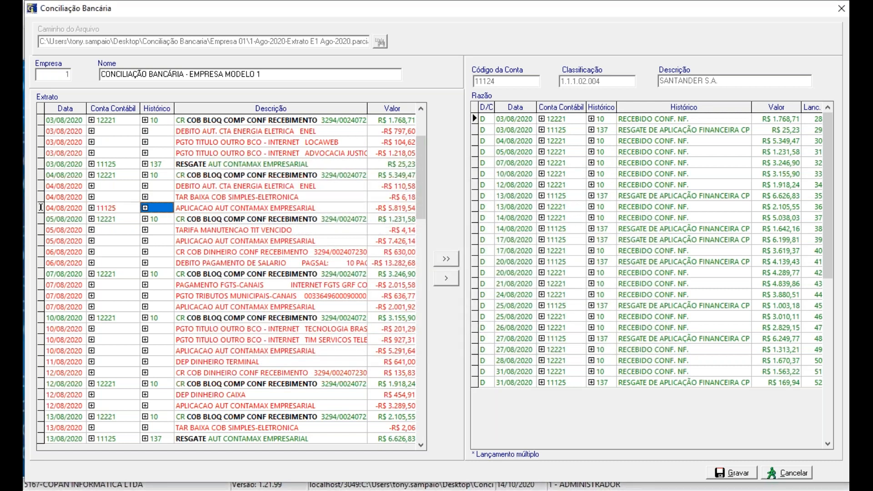
Step: Look up históricos containing APLI and assign histórico 138 (APLICAÇÃO FINANCEIRA CP) to the same 04/08/2020 entry
key(F2)
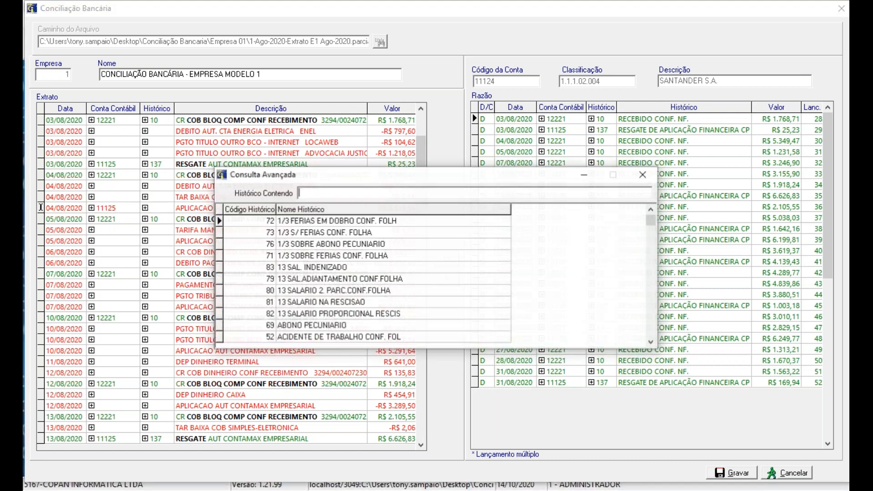
text(APLI)
key(Return)
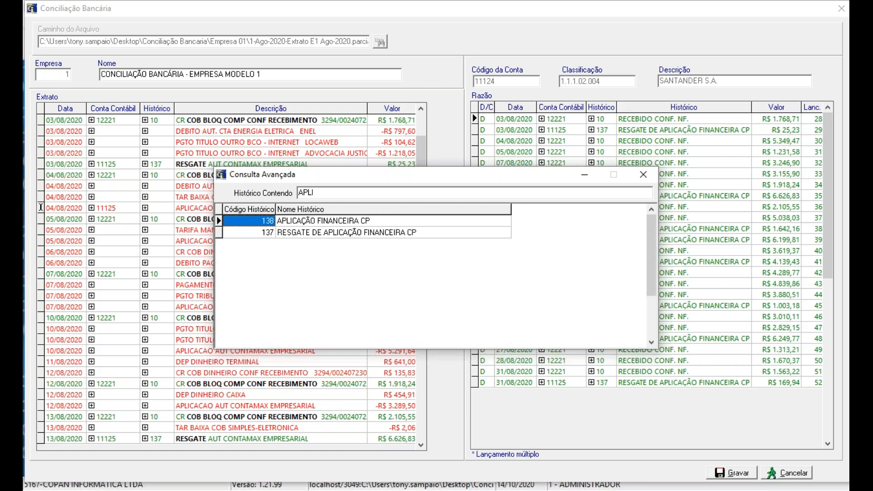
key(Return)
key(Down)
key(Right)
key(Up)
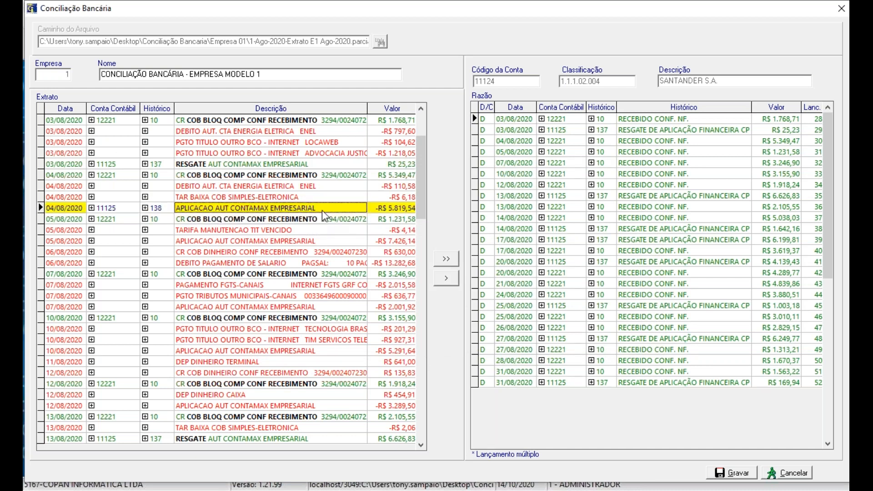
Step: Use the full description APLICACAO AUT CONTAMAX EMPRESARIAL as the identification text for classifying matching entries
click(296, 209)
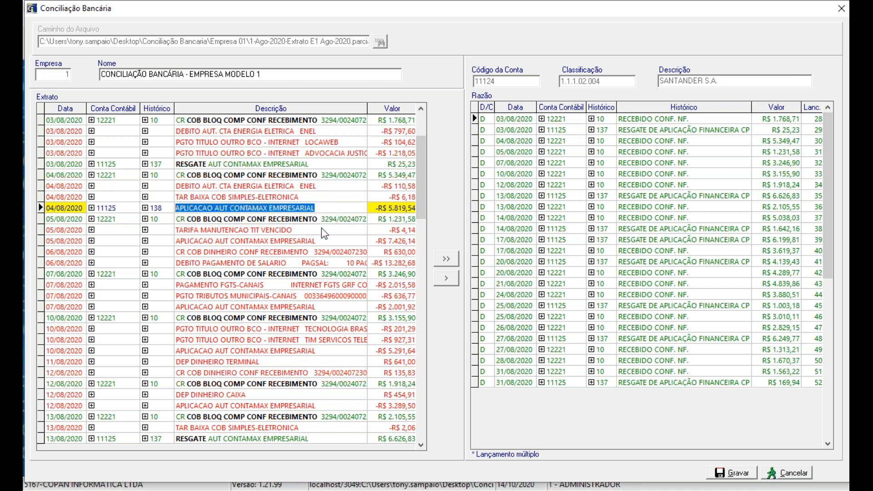
key(Return)
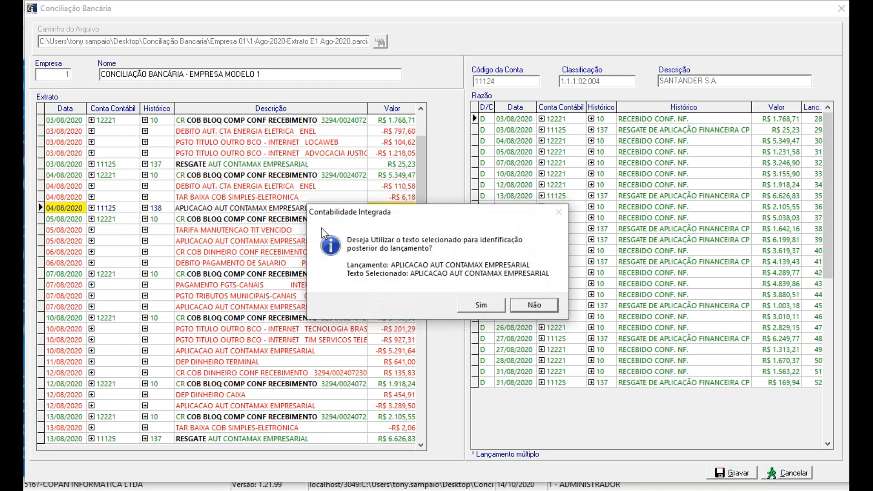
key(Left)
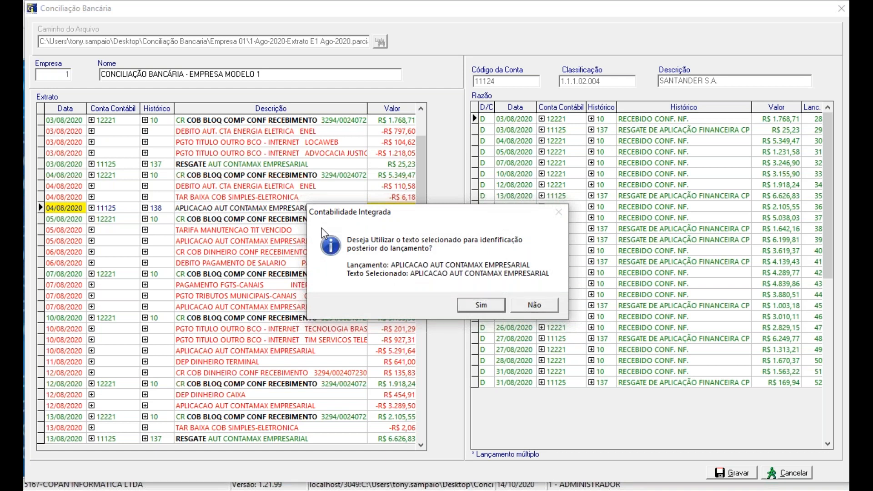
key(Return)
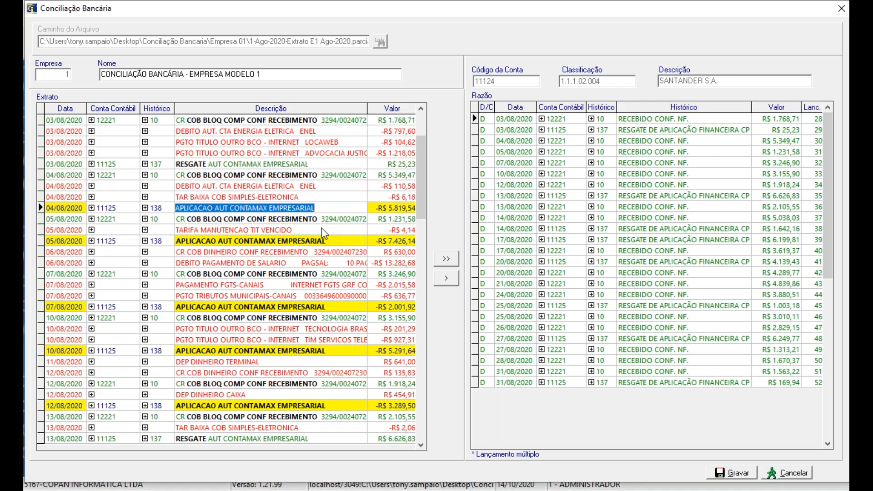
Step: Transfer all newly classified statement entries to the Razão, save the reconciliation and close its window
click(443, 260)
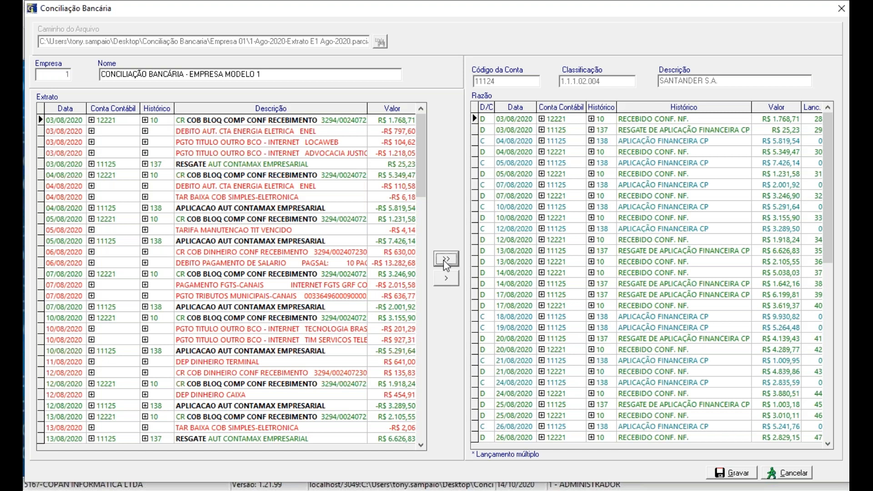
click(720, 473)
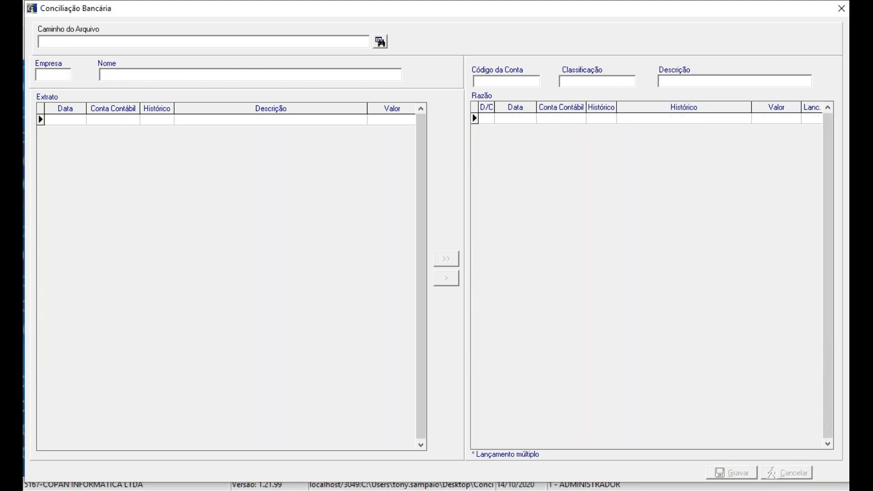
click(841, 9)
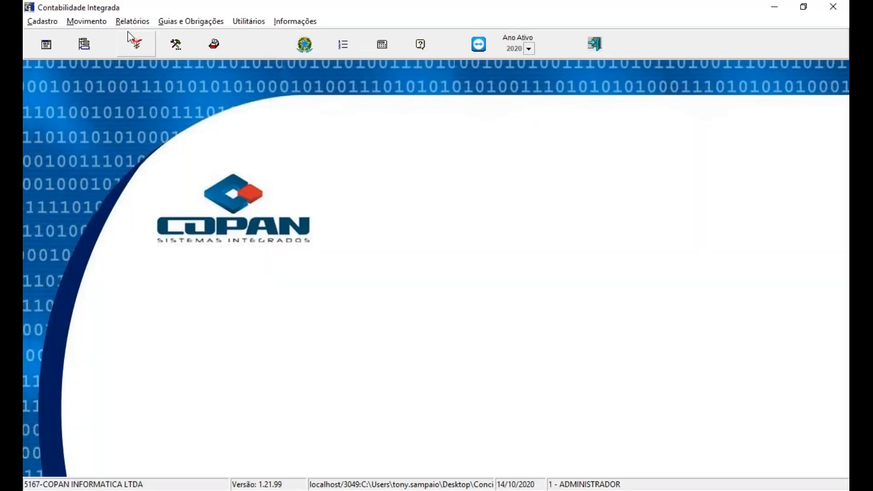
Step: Set up a new Razão report for company 1 with both initial and final competência set to 8/2020
click(128, 24)
click(122, 56)
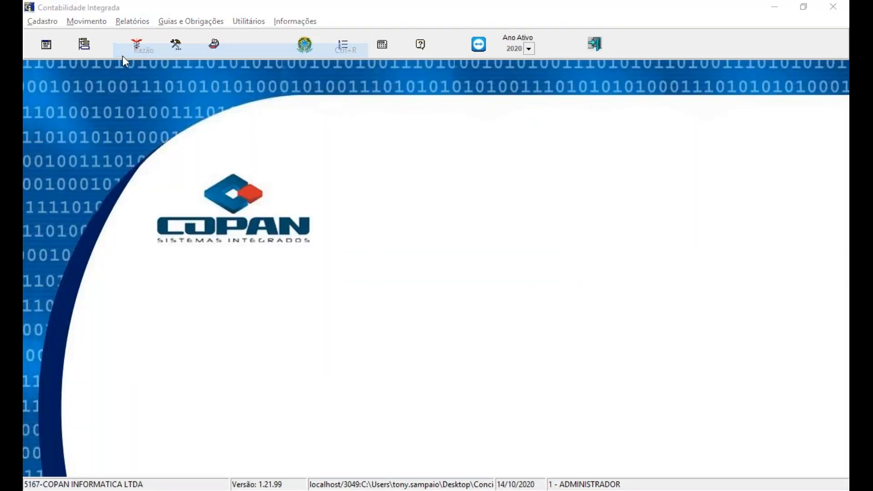
text(1)
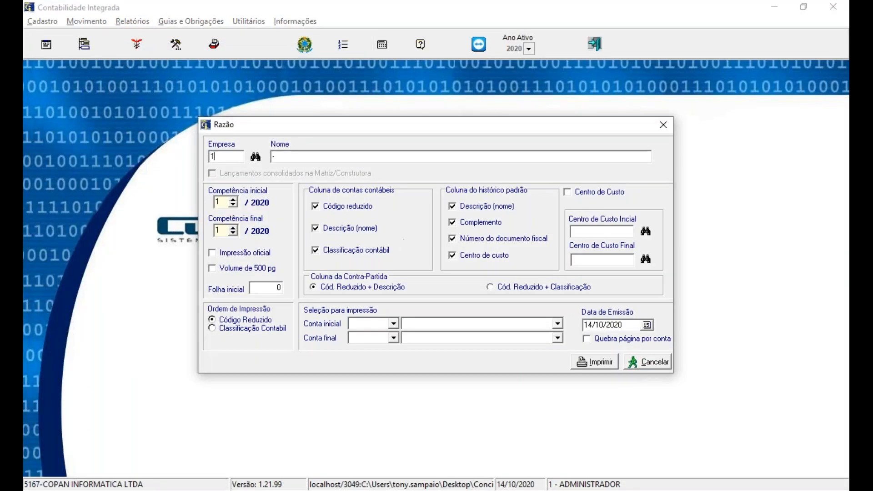
key(Return)
text(8)
key(Return)
text(8)
key(Return)
Step: Limit the report to account 11124 (SANTANDER S.A.) as both Conta inicial and Conta final
click(369, 323)
text(11124)
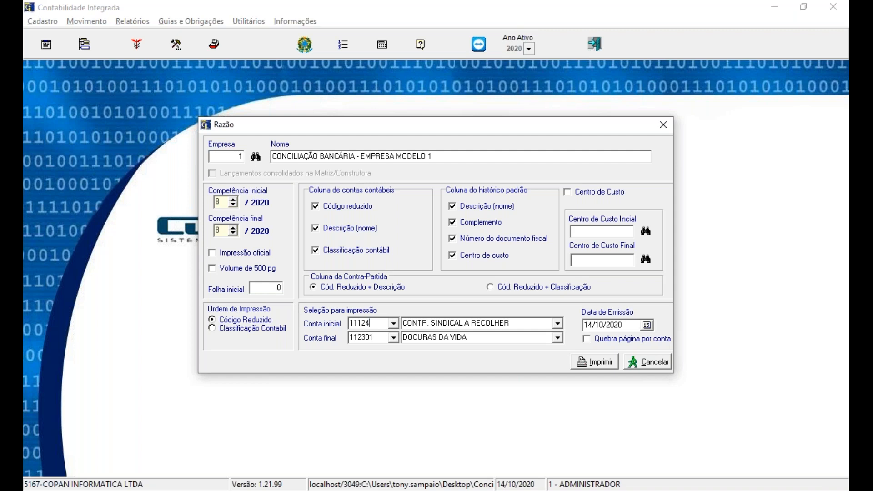
key(Return)
text(11124)
key(Return)
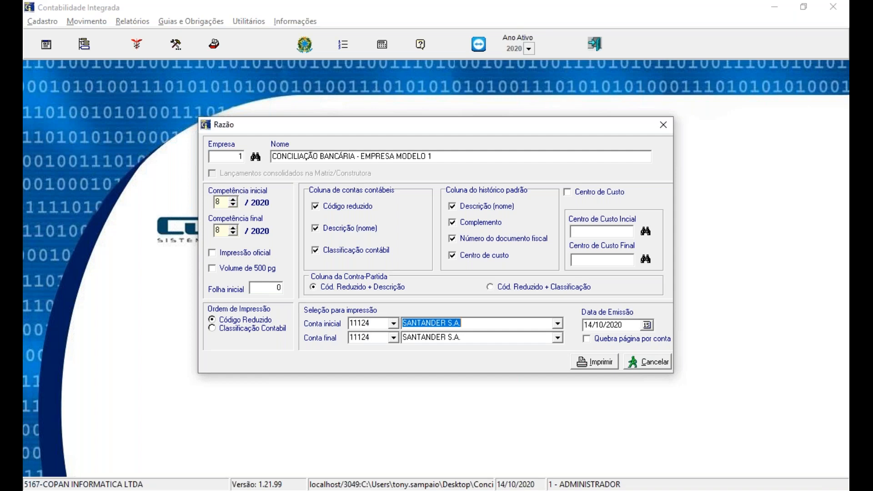
Step: Generate the Razão report with type Tinta/Laser and destination Vídeo
click(614, 363)
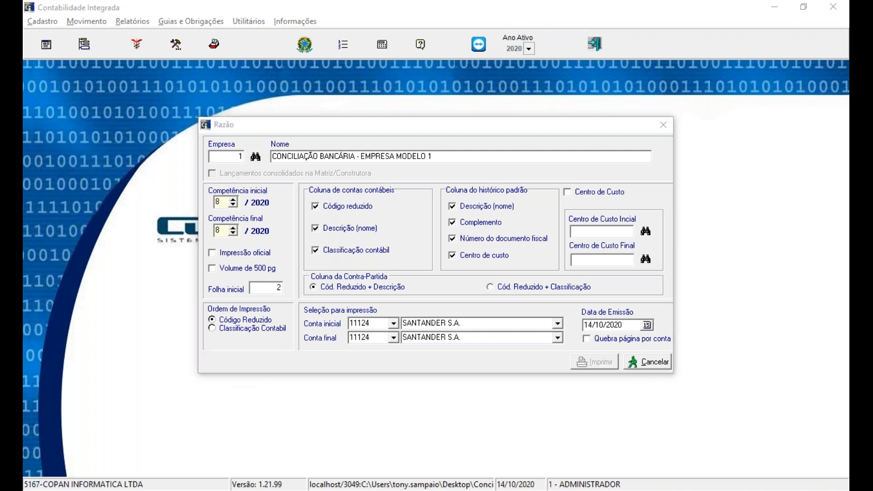
click(361, 264)
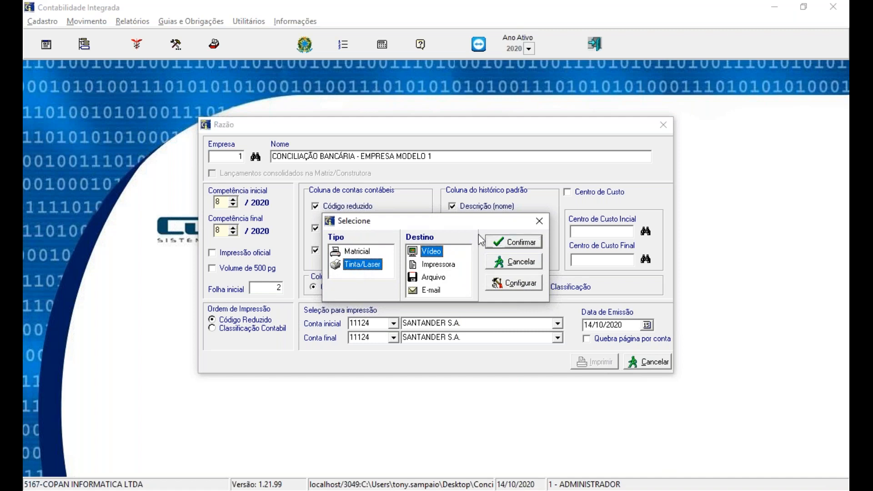
click(498, 243)
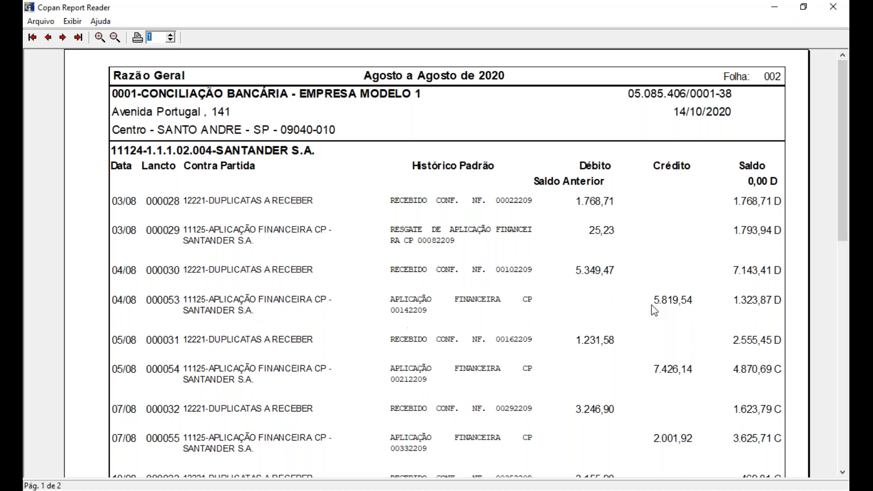
Step: Review the application entries and final totals across both pages of the Razão report, then close the report and its setup window
drag(847, 225, 847, 459)
click(64, 38)
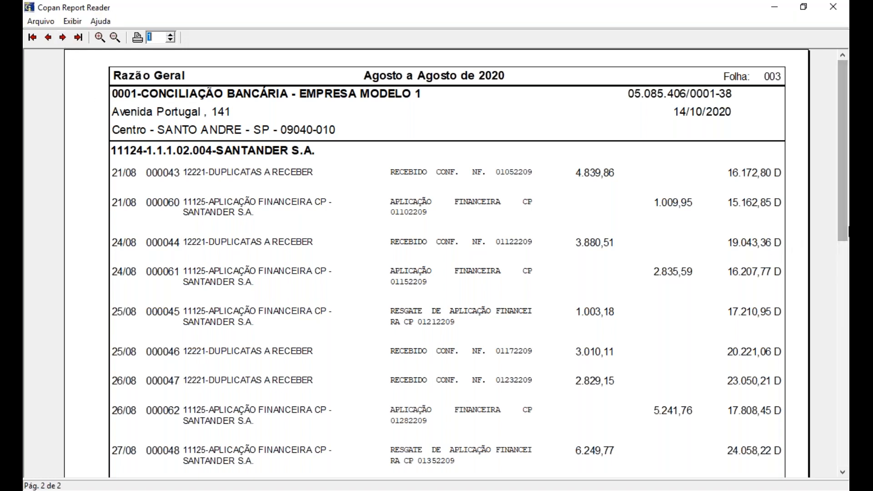
drag(847, 240, 846, 389)
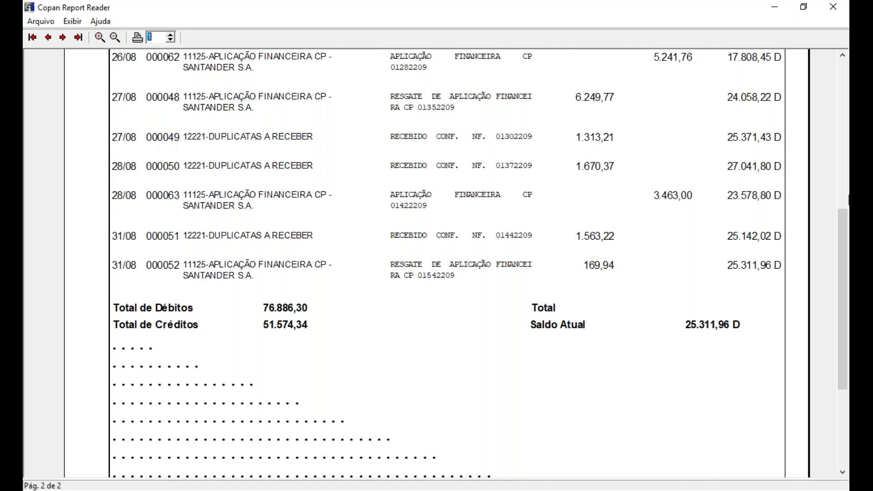
drag(847, 278, 847, 358)
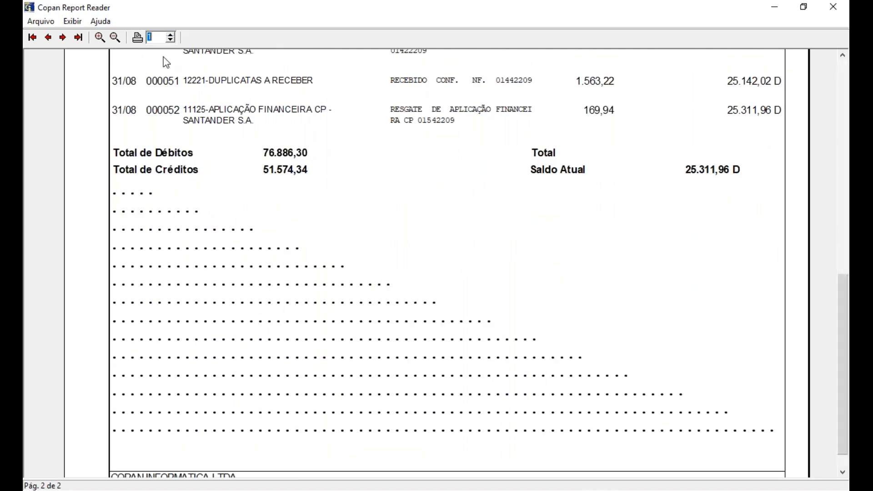
click(831, 8)
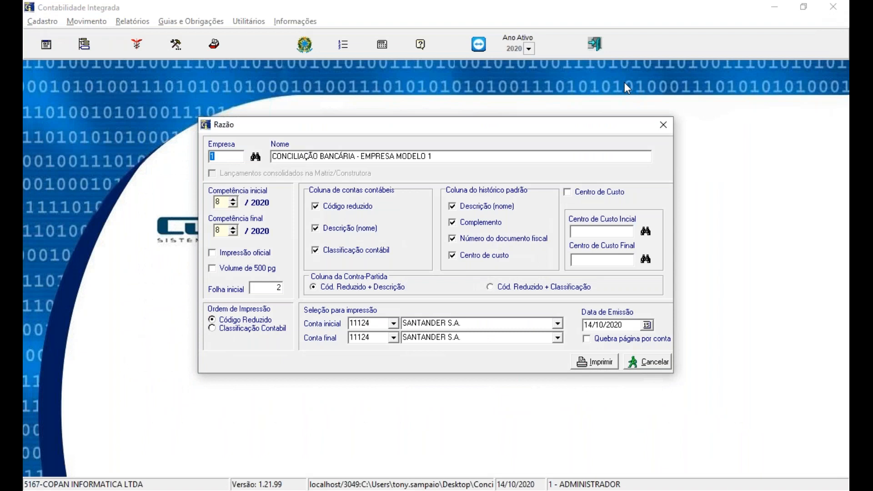
click(662, 125)
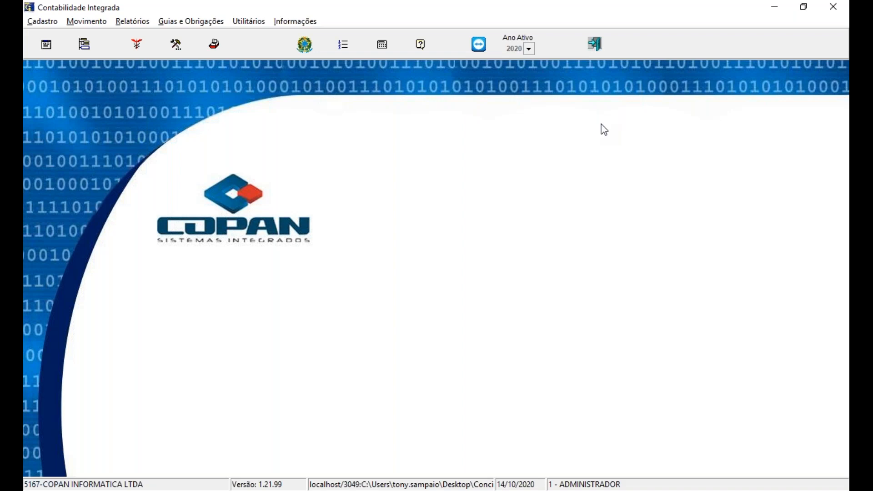
Step: Open the bank reconciliation and load the 08.2020 OFX statement from the Empresa 05 folder inside Conciliação Bancaria on the desktop
click(84, 23)
click(145, 51)
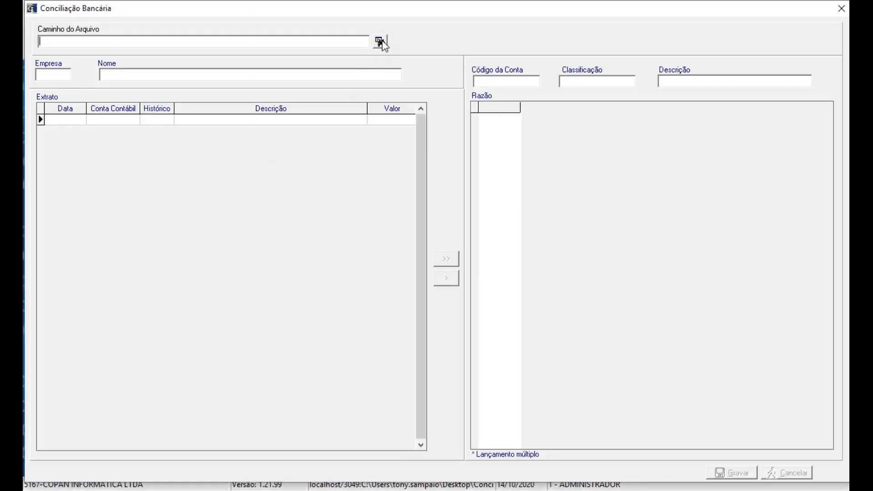
click(380, 44)
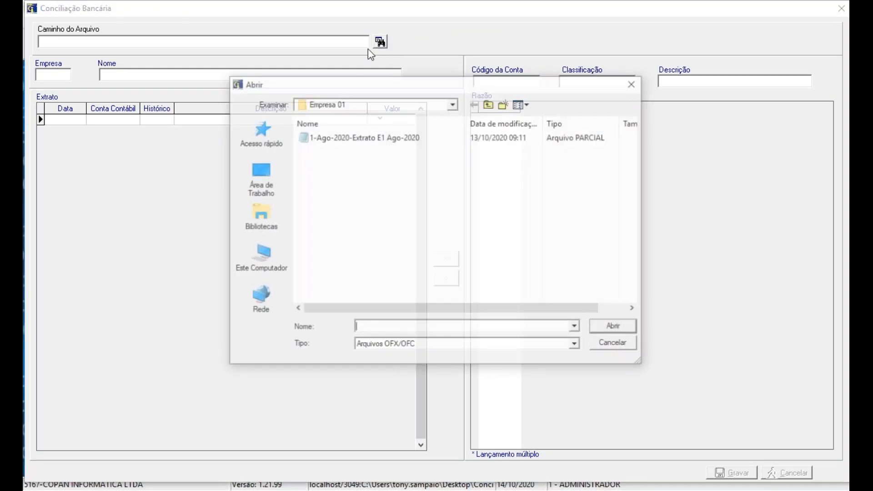
click(260, 179)
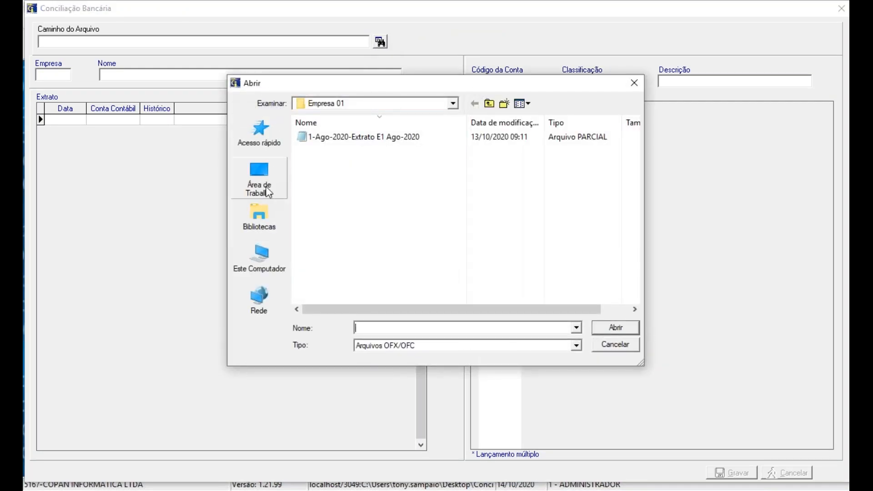
double_click(393, 228)
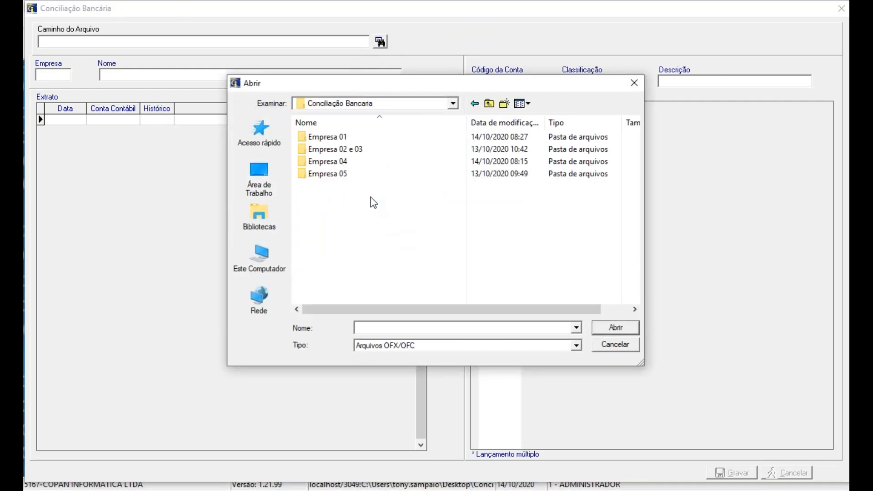
double_click(341, 175)
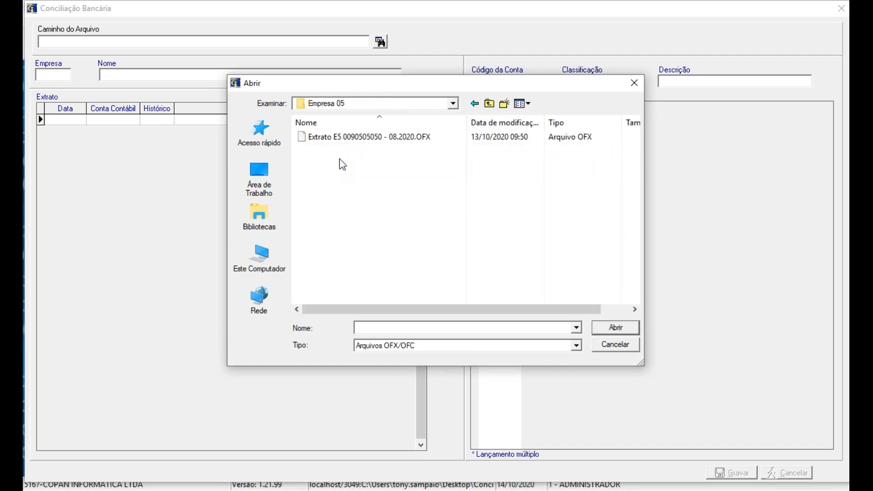
click(340, 138)
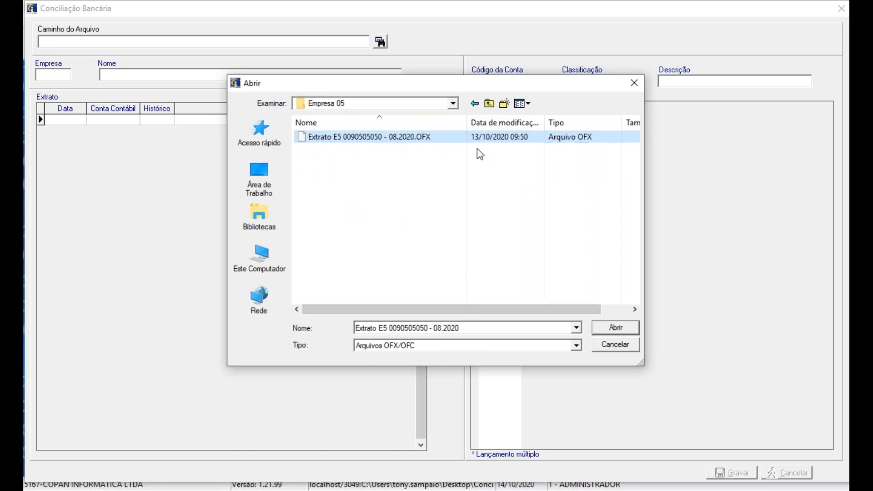
click(607, 328)
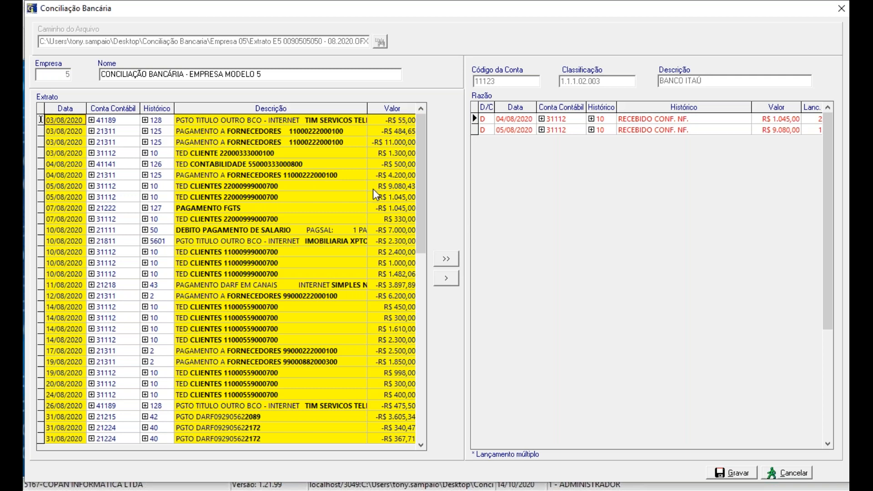
Step: Match the 05/08/2020 statement receipt of R$ 9.080,43 to the Razão entry of the same date and accept updating its value
click(55, 184)
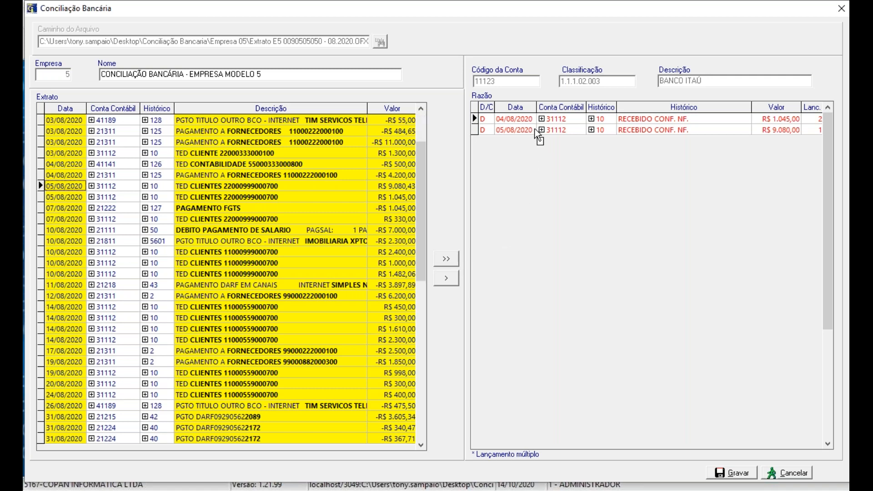
drag(535, 129, 534, 129)
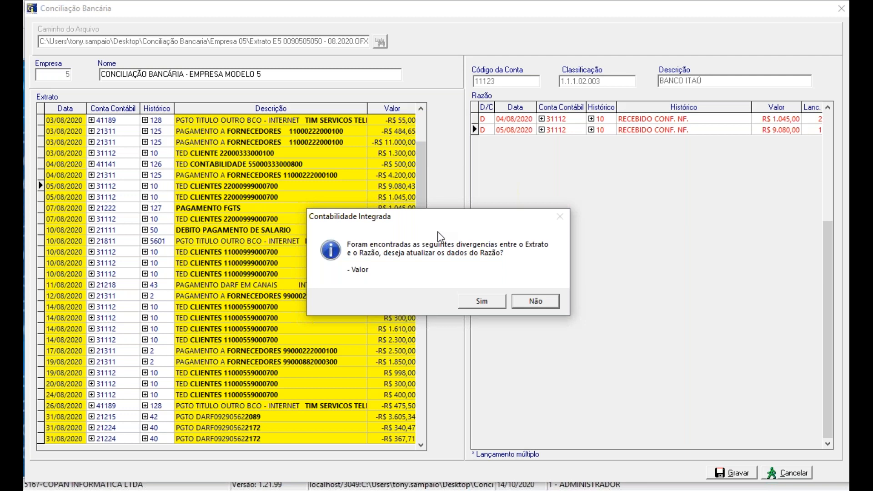
click(473, 302)
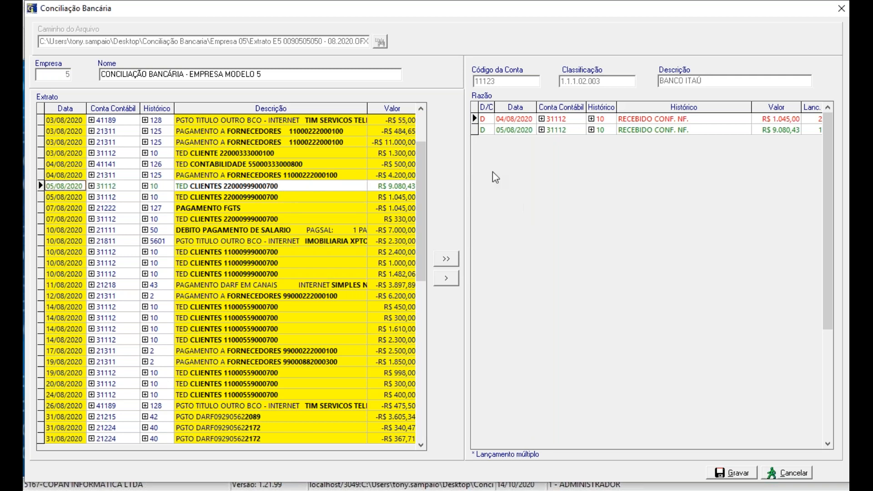
Step: Match the 05/08/2020 statement receipt of R$ 1.045,00 to the 04/08/2020 Razão entry and accept updating its date
click(66, 188)
click(65, 197)
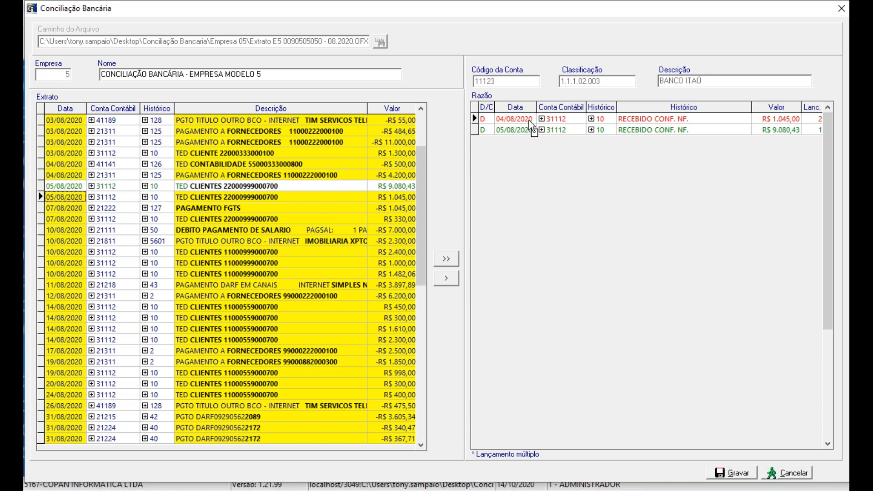
drag(528, 120, 528, 120)
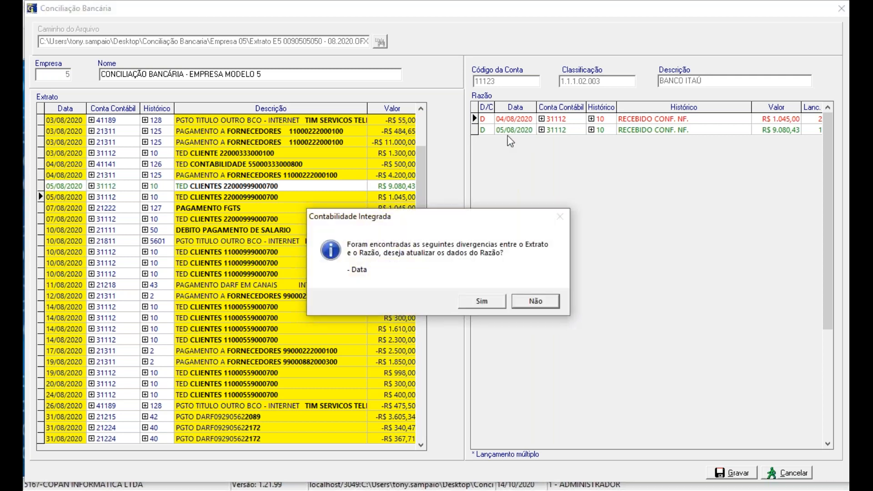
click(481, 302)
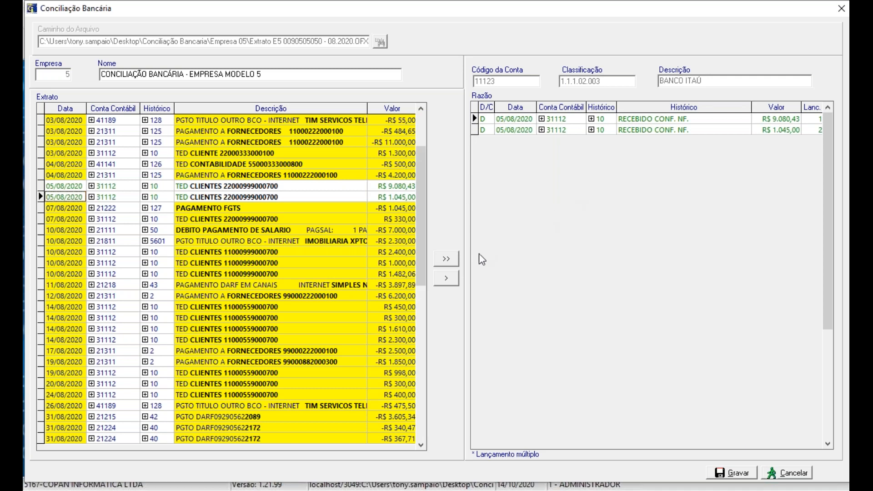
Step: Transfer all remaining statement entries to the Razão and set the date of the PGTO HONORARIOS entry to 04/09/2020
click(452, 260)
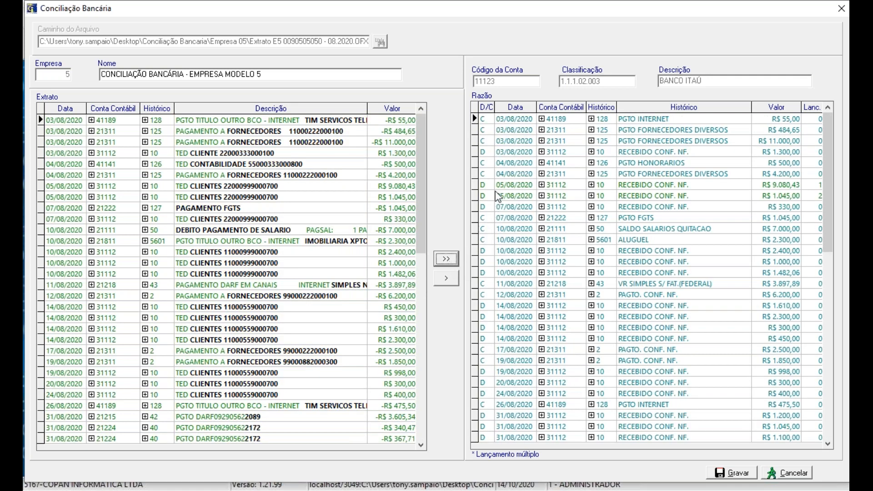
click(512, 163)
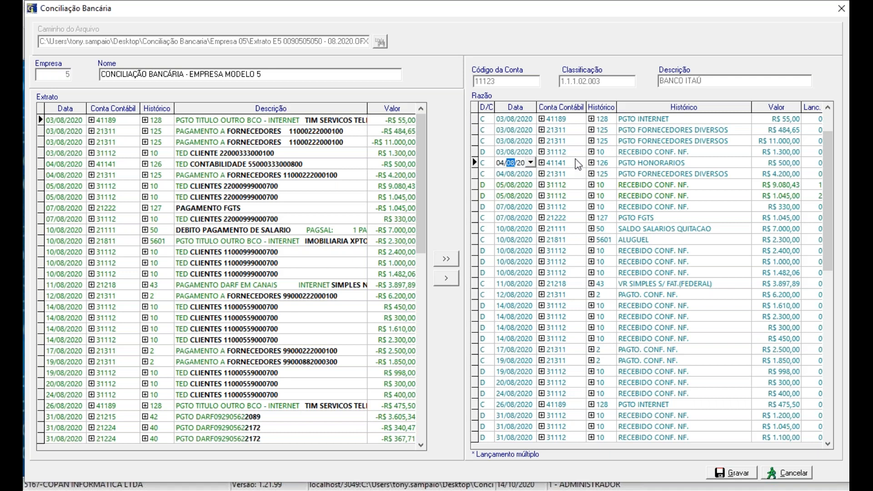
text(09)
key(Left)
key(Left)
key(Right)
key(Right)
key(Left)
key(Left)
key(Right)
key(Right)
key(Left)
key(Left)
key(Right)
key(Right)
key(Left)
key(Left)
text(03)
key(Tab)
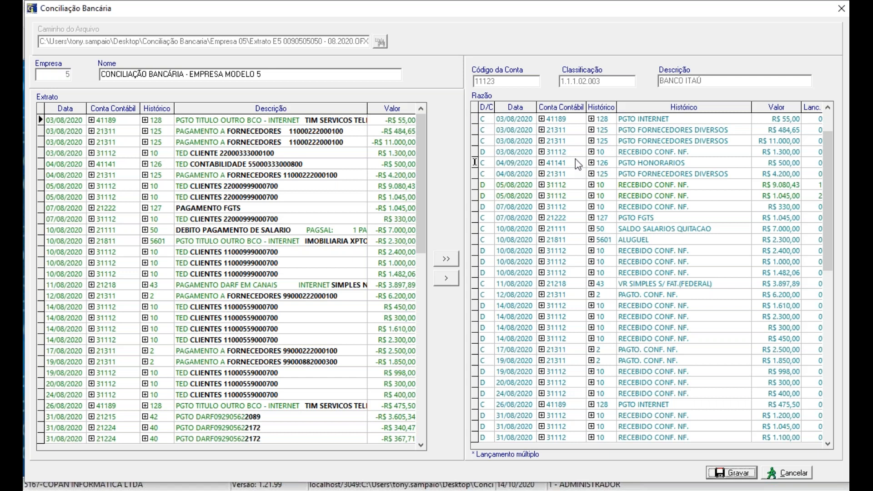
Step: Go to the PGTO HONORARIOS entry at the end of the Razão list, then save the reconciliation and close its window
click(528, 224)
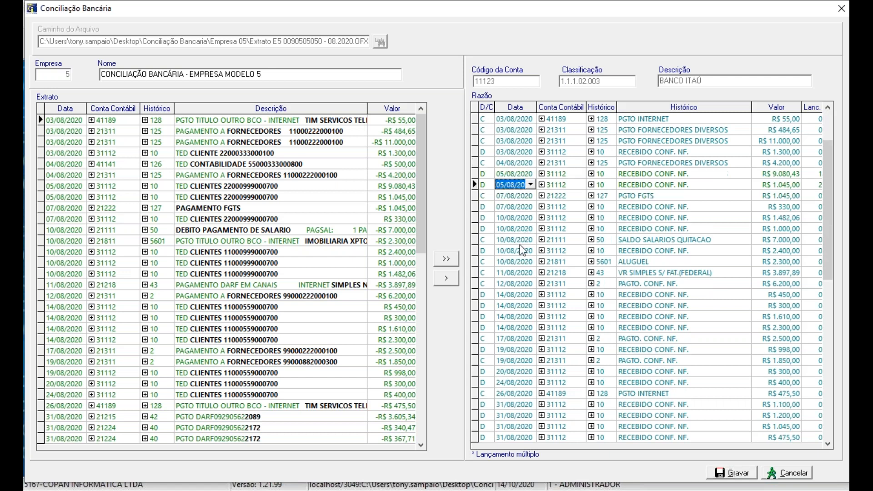
key(Down)
key(Down)
key(Down)
key(Down)
key(Down)
key(Down)
key(Down)
key(Down)
key(Down)
key(Down)
key(Down)
key(Down)
key(Down)
key(Down)
key(Down)
key(Down)
key(Down)
key(Down)
key(Down)
key(Down)
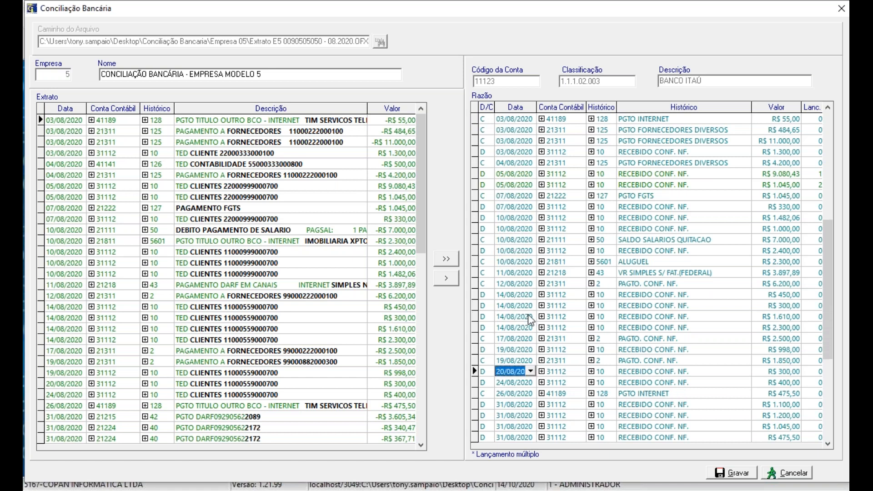
key(Down)
key(Down)
key(Down)
key(Down)
key(Down)
key(Down)
key(Down)
key(Down)
key(Down)
key(Down)
key(Down)
key(Down)
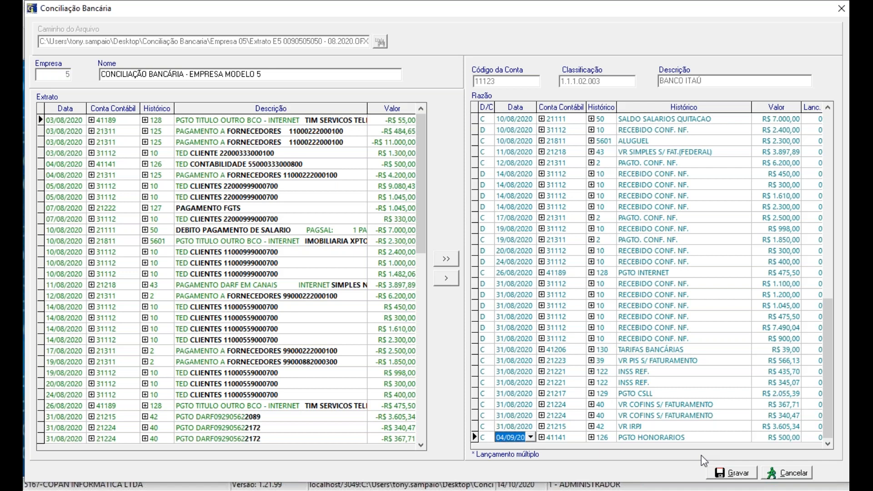
click(718, 473)
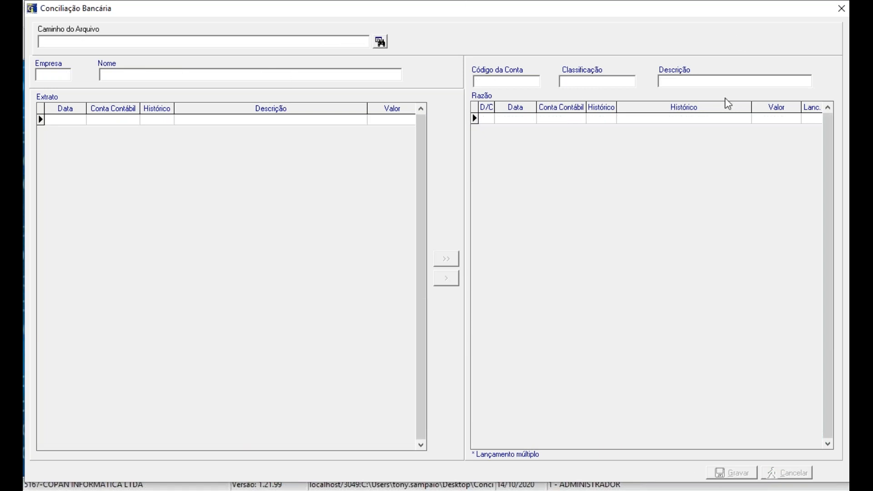
click(839, 14)
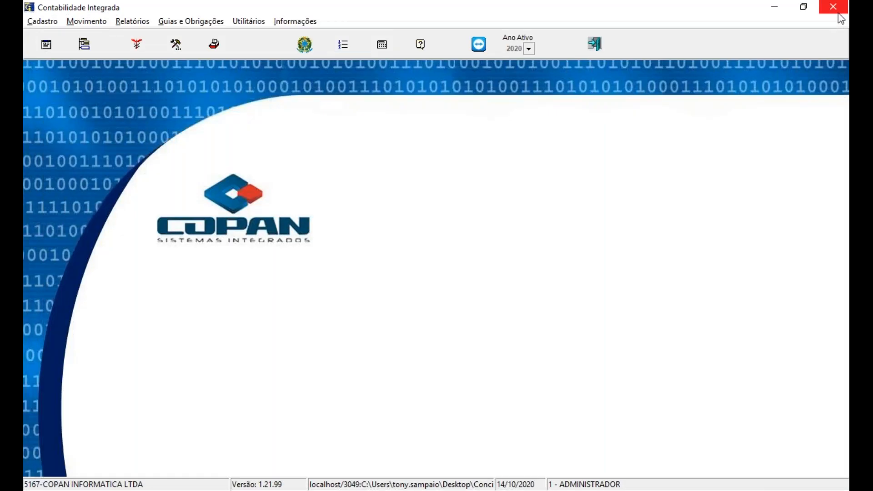
Step: Set up a Razão report for company 5 with both initial and final competência set to 8/2020
click(137, 21)
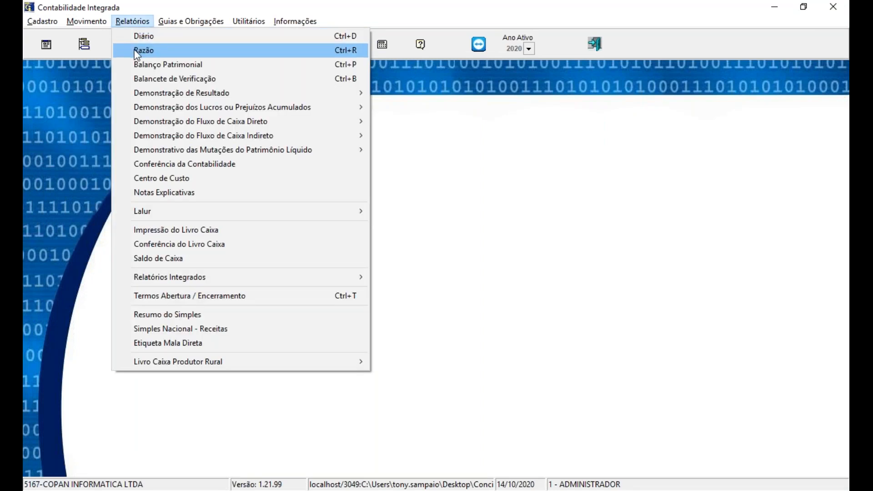
click(136, 51)
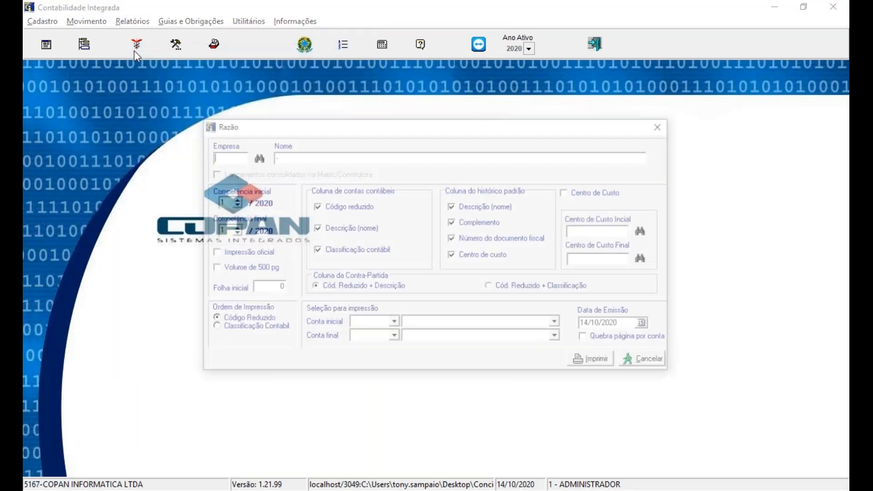
text(5)
key(Tab)
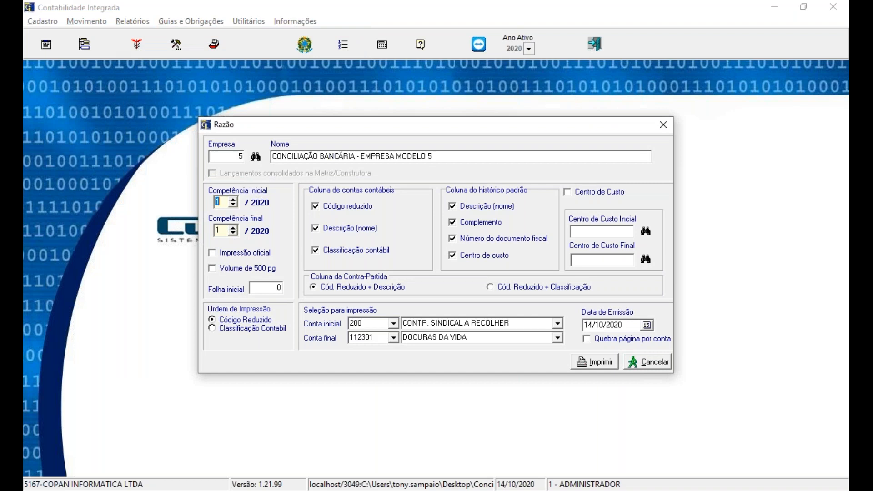
text(8)
key(Tab)
text(8)
key(Tab)
Step: Limit the report to account 11123 (BANCO ITAÚ) as Conta inicial and Conta final, and generate it as Tinta/Laser to Vídeo
click(366, 323)
text(11123)
key(Tab)
text(11123)
key(Tab)
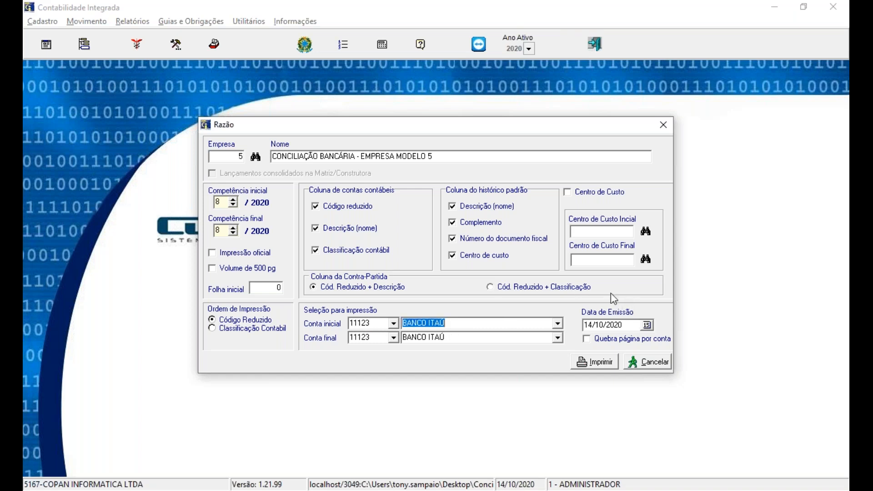
click(605, 363)
click(380, 263)
click(498, 245)
Step: Review the August BANCO ITAÚ entries and closing totals across both report pages, then close the report
drag(846, 226, 847, 430)
click(63, 37)
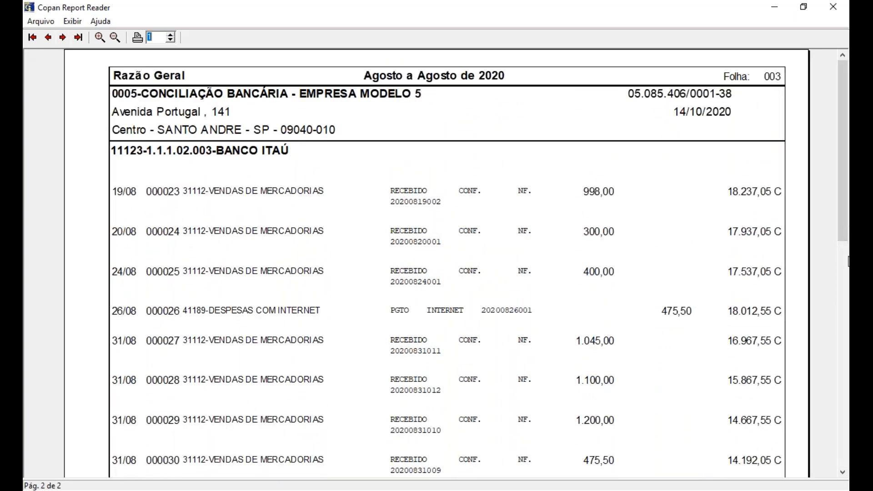
drag(846, 232, 845, 432)
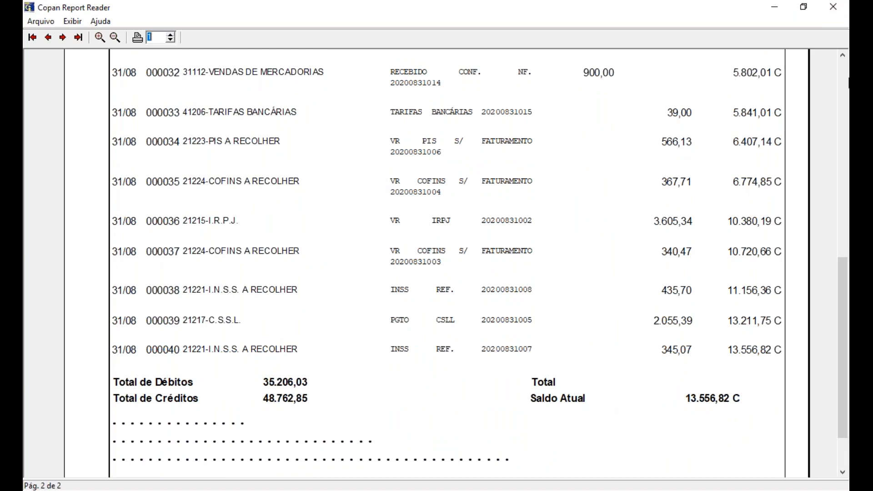
click(836, 11)
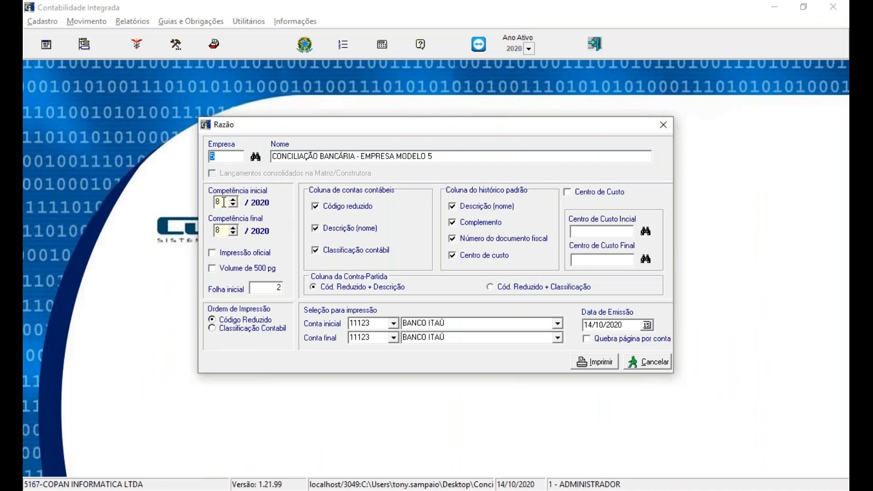
Step: Change the initial and final competência to 9/2020 and set Conta inicial and Conta final to 11123 (BANCO ITAÚ)
drag(224, 202, 163, 204)
text(9)
key(Tab)
text(9)
key(Tab)
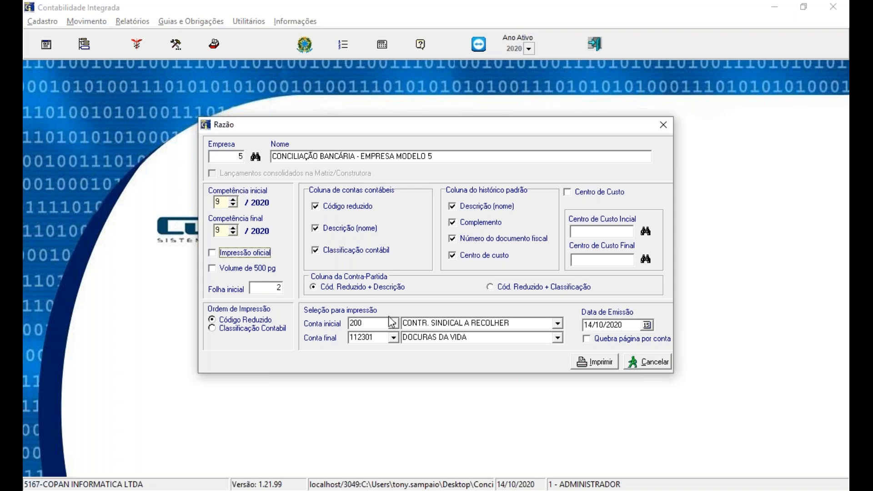
click(366, 325)
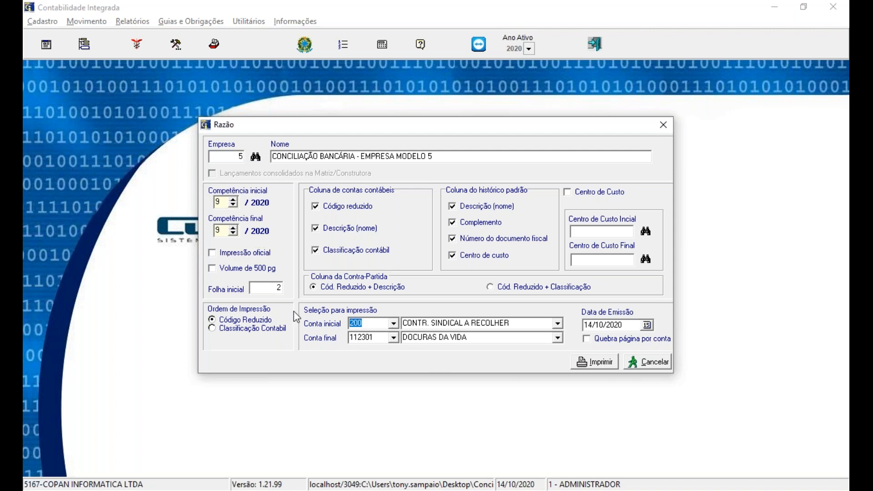
text(11123)
key(Tab)
text(11123)
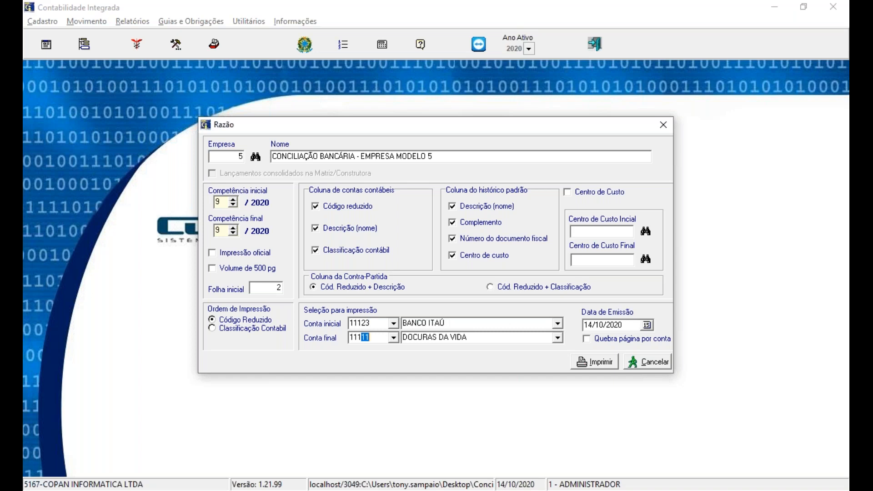
key(Tab)
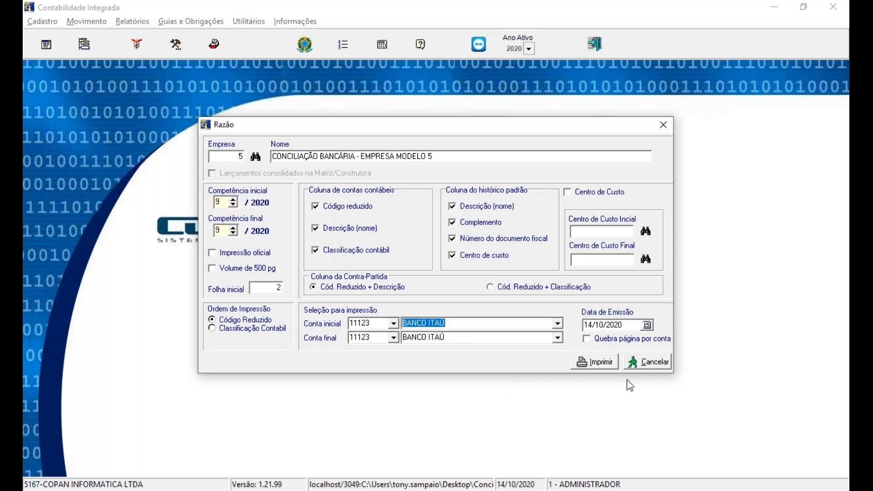
Step: Generate the September Razão report as Tinta/Laser to Vídeo, check its HONORARIOS CONTABEIS entry, and close the report
click(598, 364)
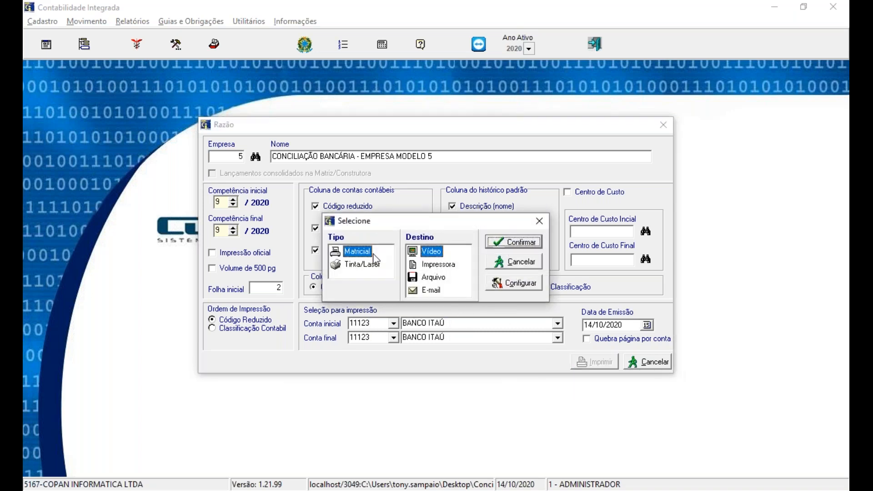
click(367, 265)
click(497, 246)
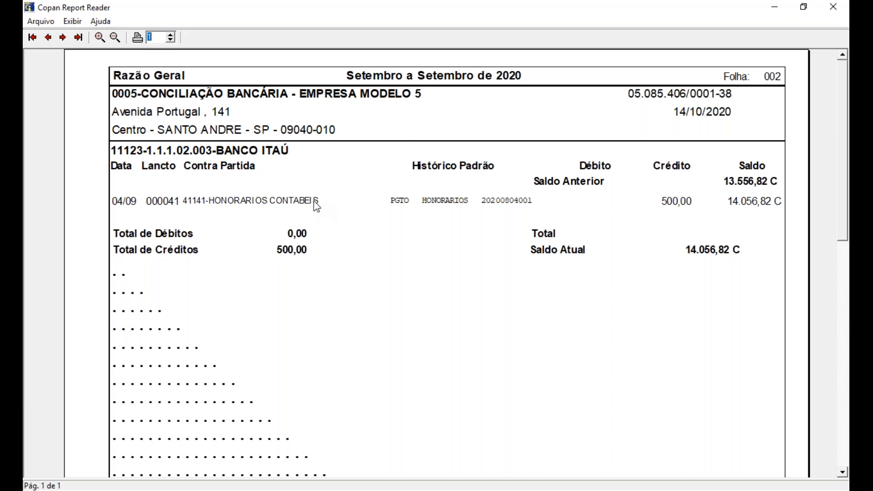
click(831, 8)
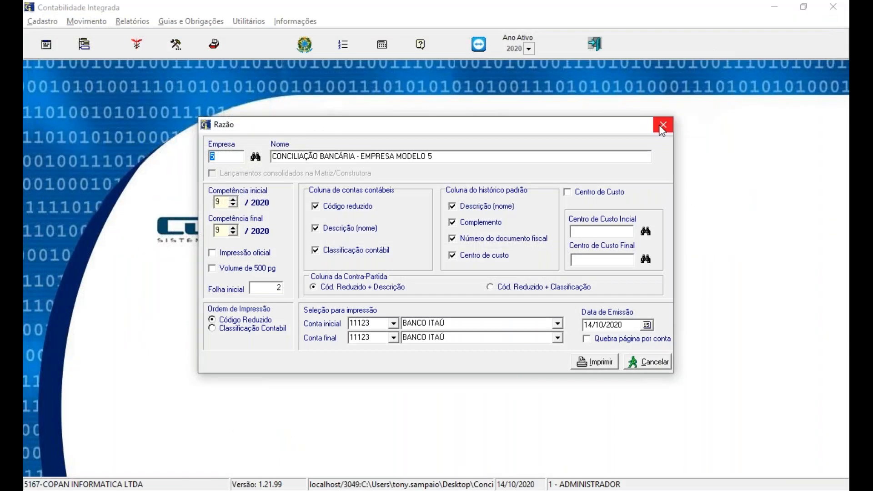
Step: Close the Razão report settings and open the Conciliação Bancária window
click(662, 130)
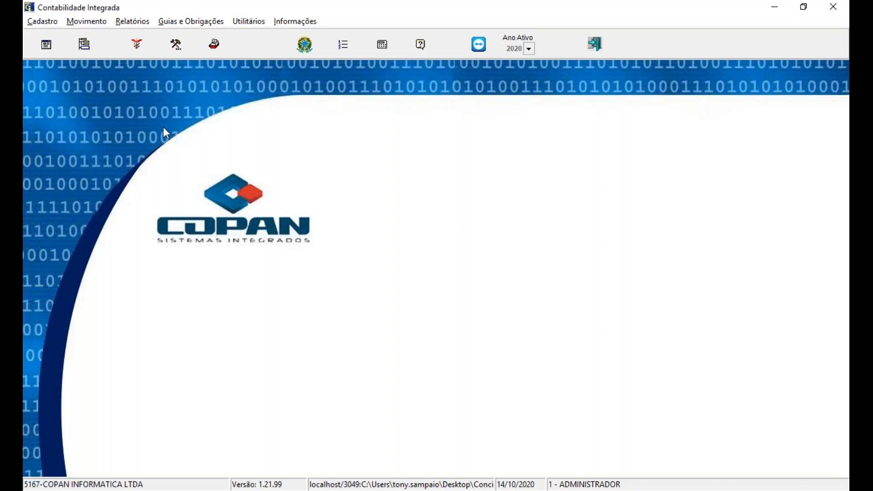
click(85, 22)
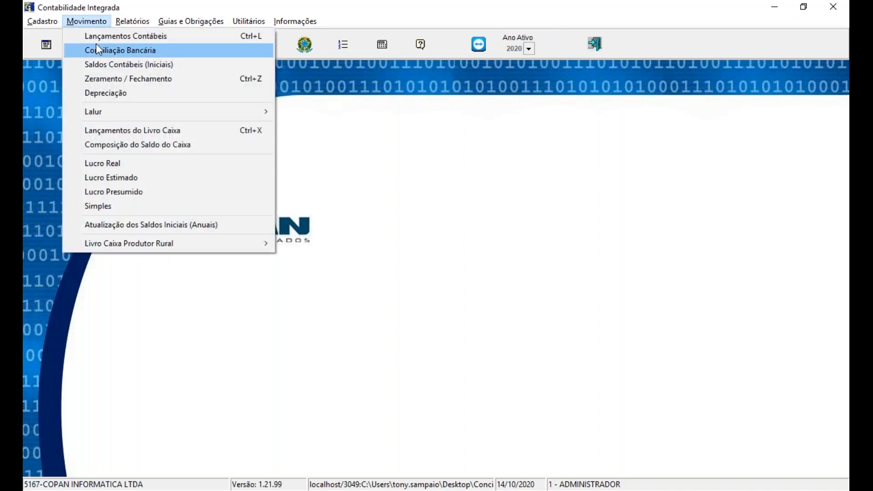
click(97, 45)
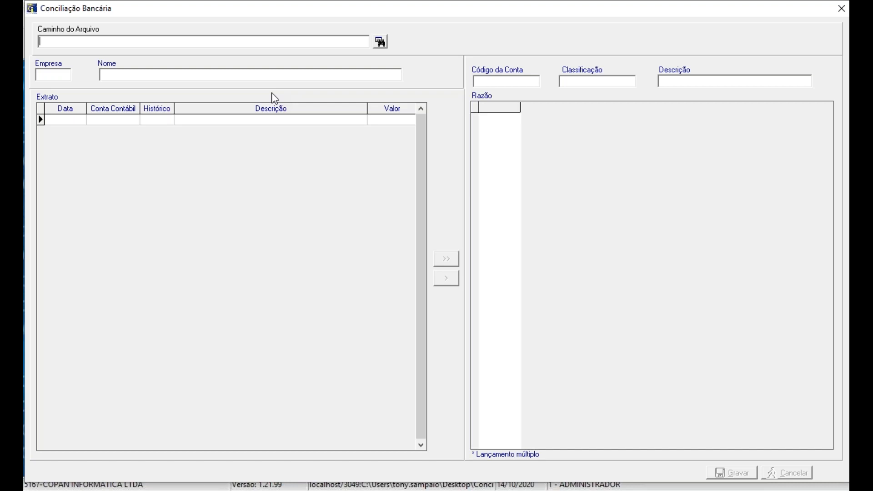
Step: Load the E2 OFX statement for 08.2020 from the desktop folder Conciliação Bancaria, subfolder Empresa 02 e 03
click(380, 45)
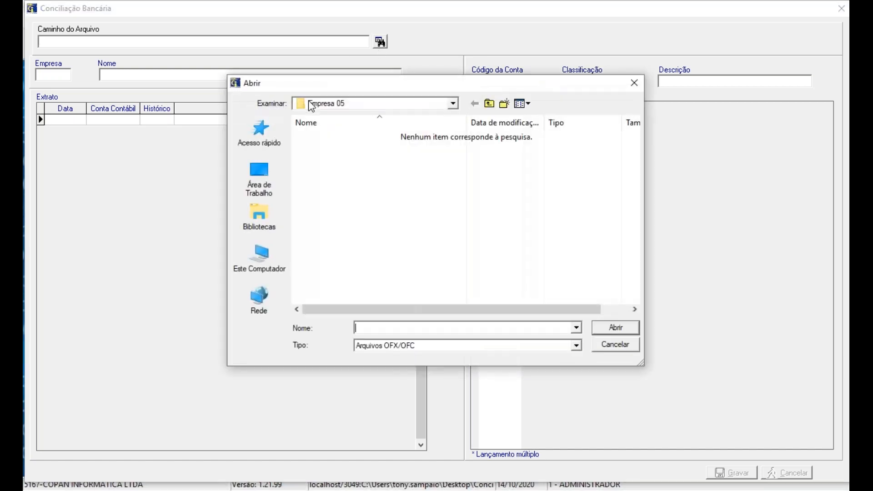
click(257, 194)
double_click(340, 237)
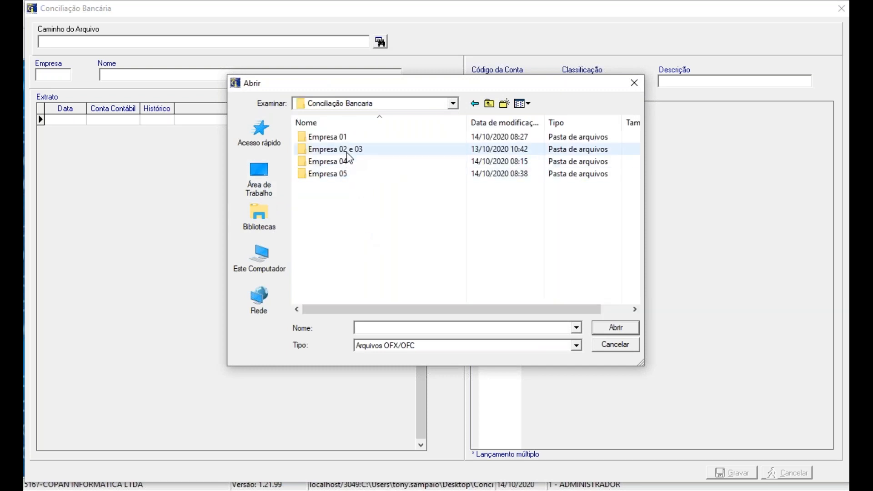
double_click(347, 153)
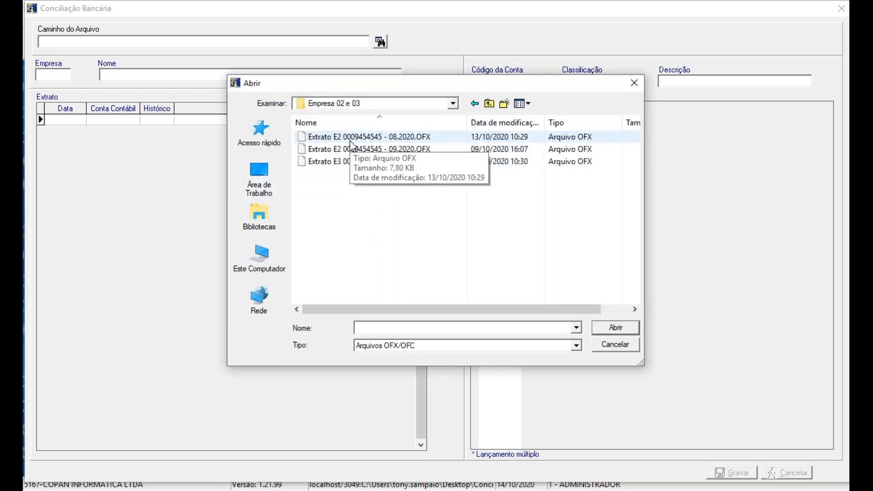
click(351, 141)
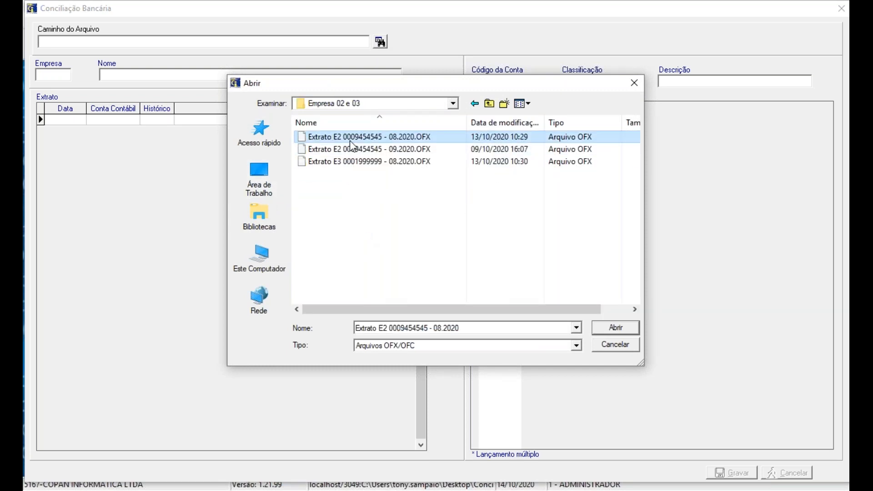
double_click(350, 140)
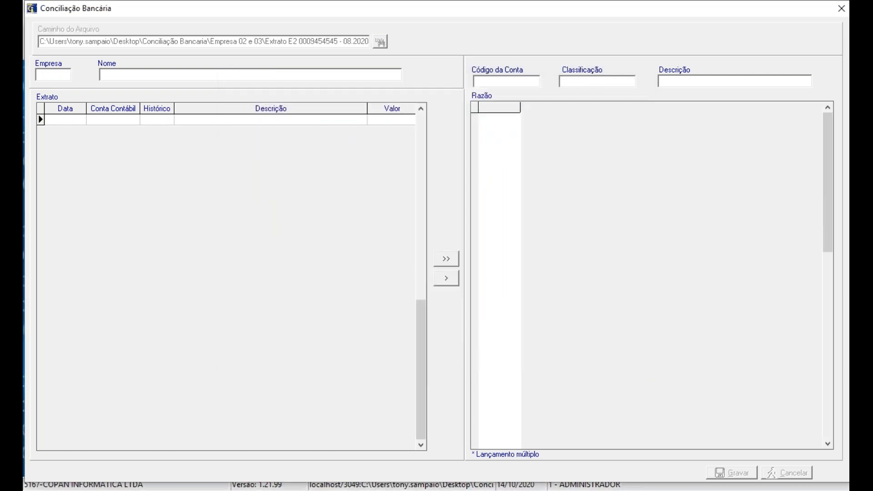
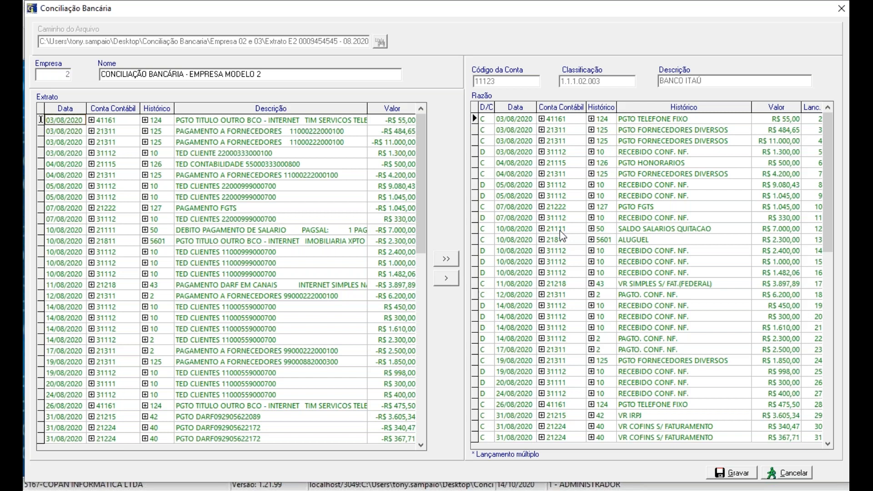
Step: Save TIM SERVICOS TELEFONIA LT as the identification text for the R$ 55,00 statement entry of 03/08/2020
click(305, 118)
click(305, 118)
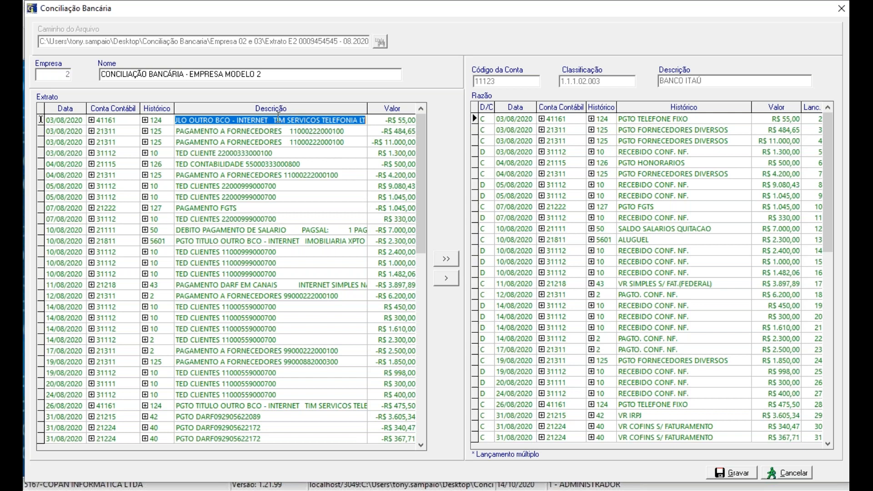
drag(273, 120, 392, 111)
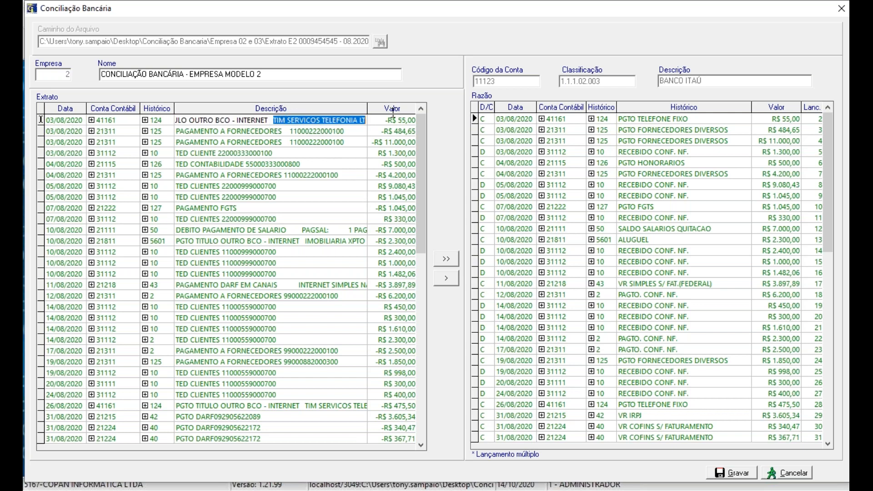
key(Return)
key(Left)
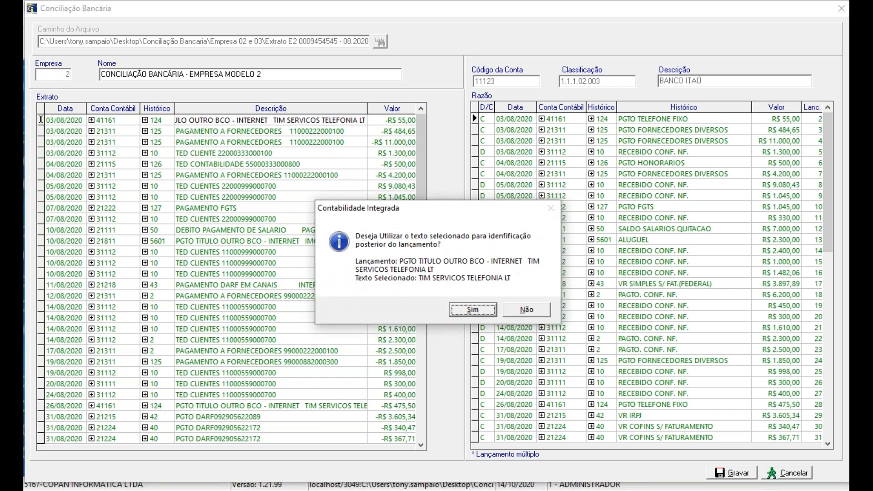
key(Return)
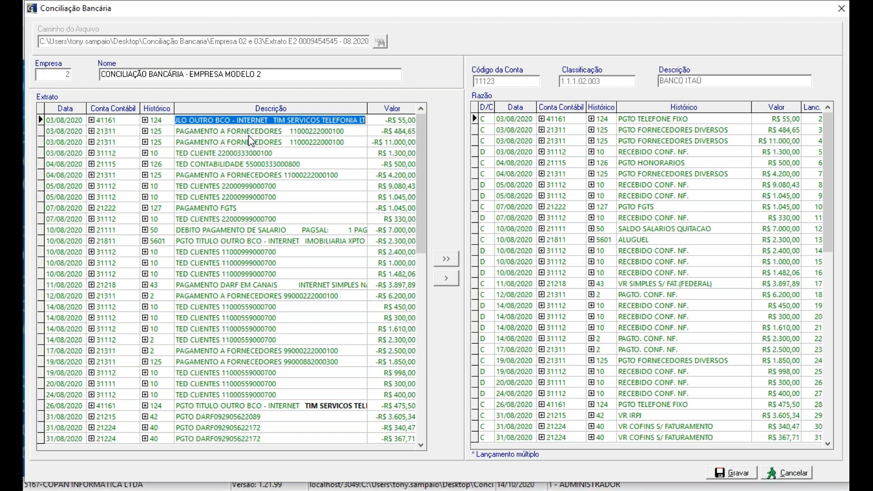
Step: Save FORNECEDORES with its registration number as the identification text for the R$ 484,65 supplier payment of 03/08/2020
click(248, 135)
drag(225, 131, 357, 132)
key(Return)
key(Left)
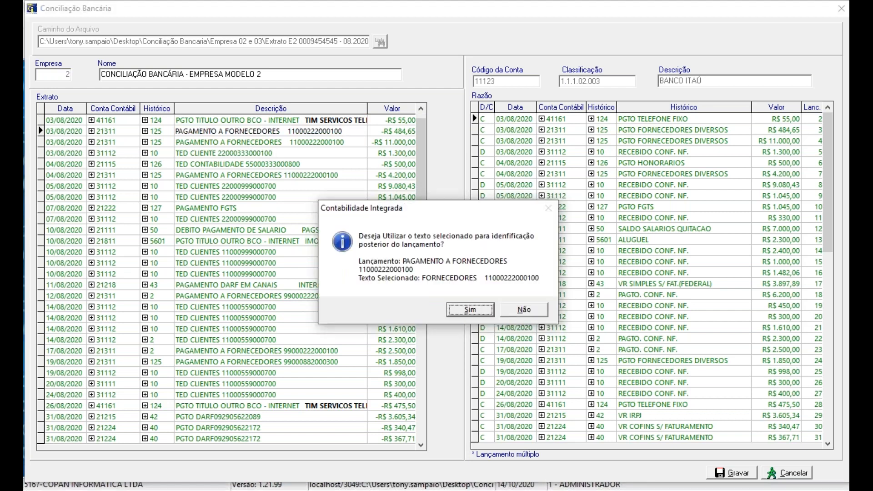
key(Return)
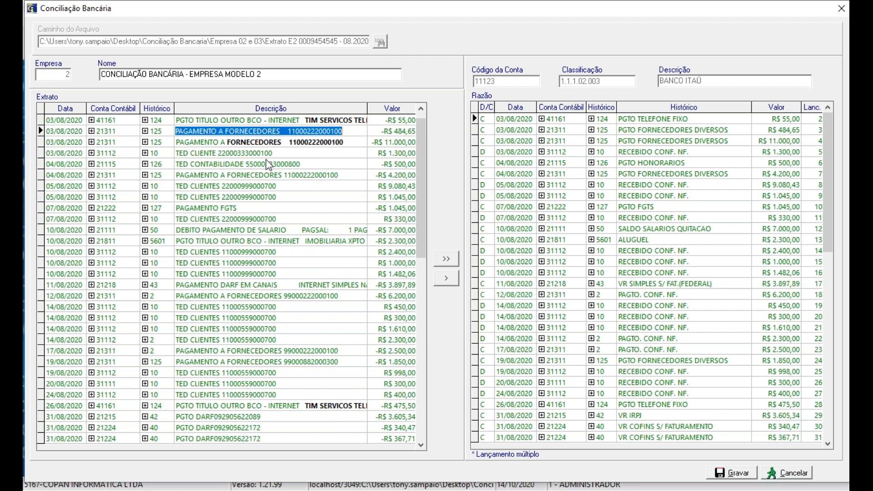
Step: Save identification texts for the R$ 1.300,00 client TED (CLIENTE plus number) and the R$ 500,00 accounting TED (CONTABILIDADE plus number)
click(212, 153)
drag(176, 153, 292, 153)
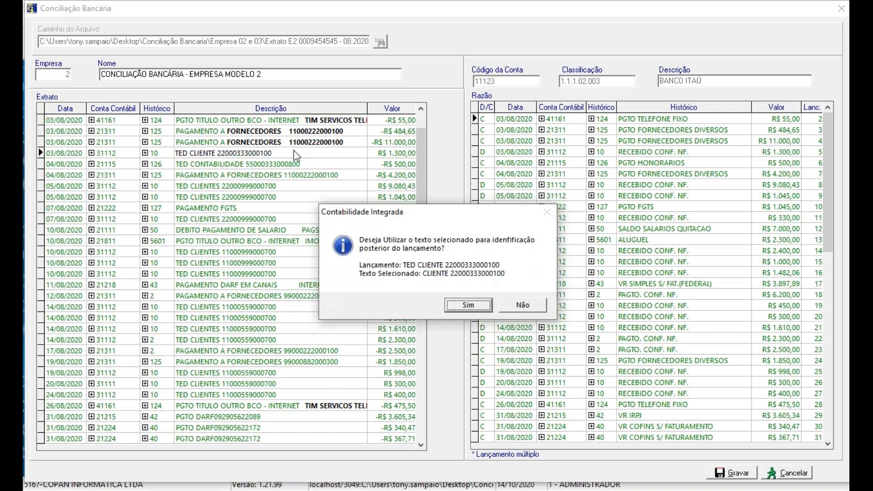
key(Return)
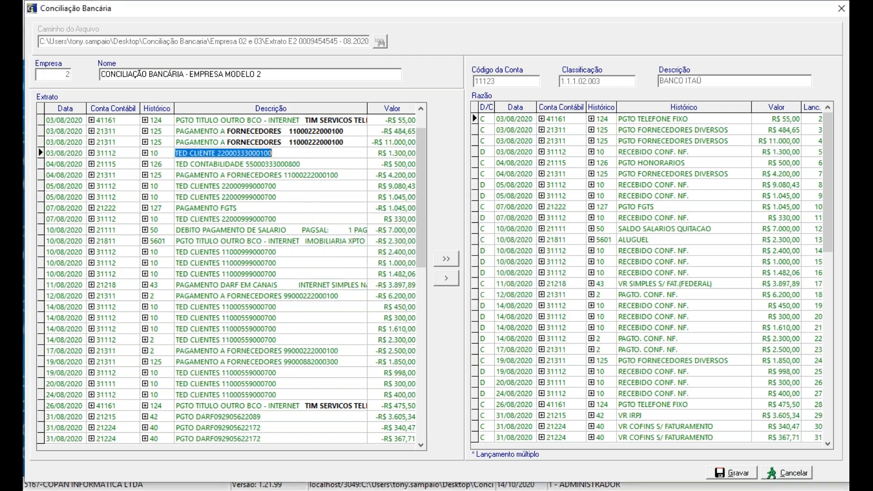
click(194, 166)
click(191, 164)
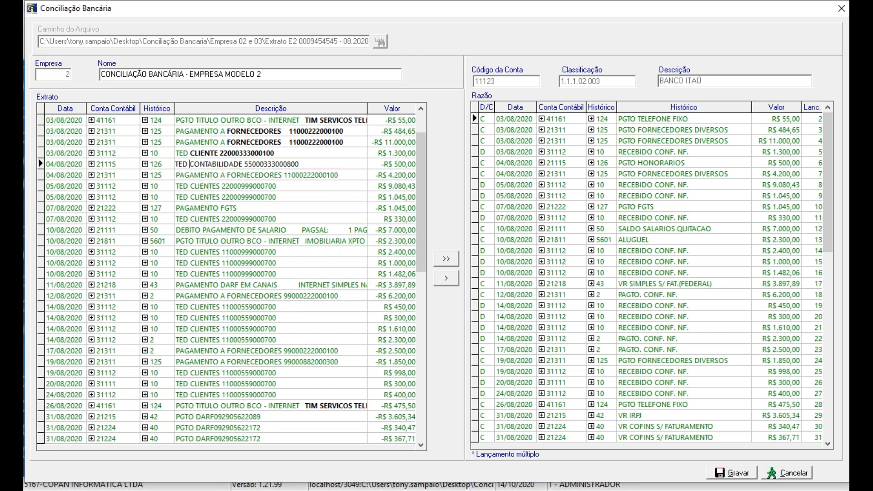
drag(191, 165, 308, 164)
key(Return)
Step: Save FORNECEDORES with its registration number as the identification text for the R$ 4.200,00 supplier payment of 04/08/2020
key(Return)
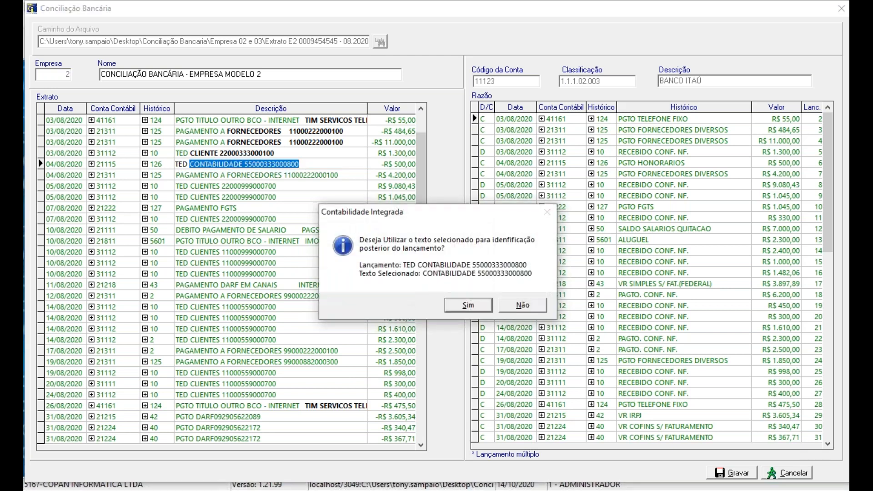
click(232, 175)
click(214, 176)
drag(225, 174, 345, 166)
key(Left)
key(Return)
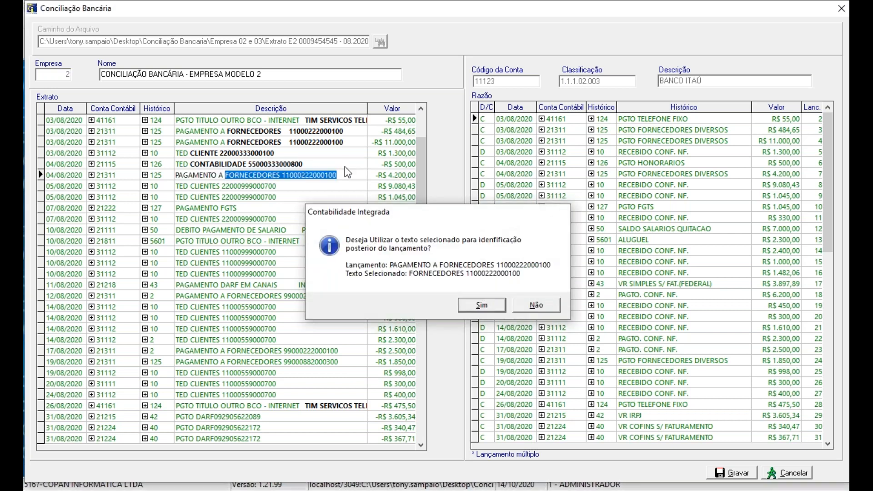
Step: Save CLIENTES with its registration number as the identification text for the R$ 9.080,43 TED of 05/08/2020
click(218, 197)
click(193, 185)
double_click(192, 186)
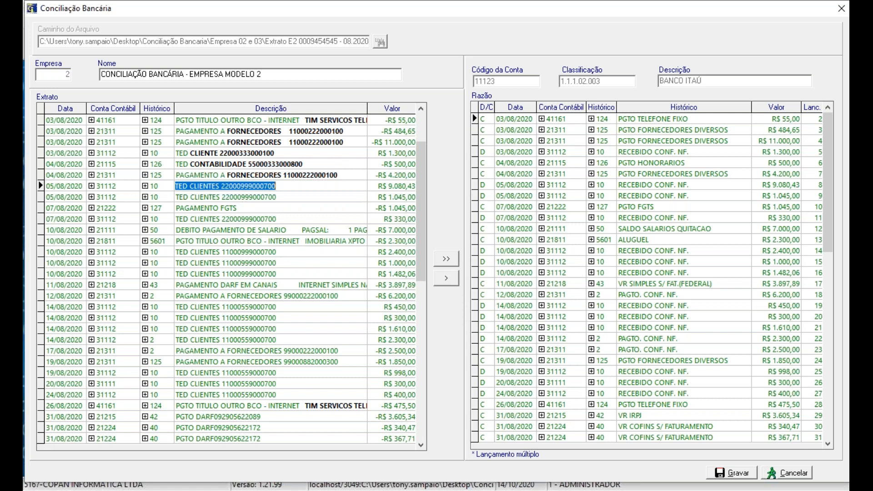
click(192, 185)
double_click(191, 185)
drag(191, 186, 301, 186)
click(194, 186)
key(Return)
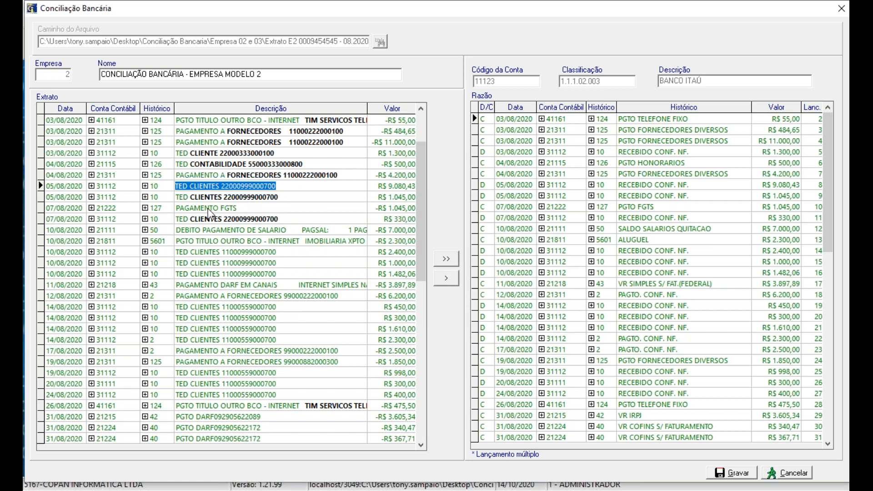
Step: Save the full description PAGAMENTO FGTS as the identification text for the statement entry of 07/08/2020
click(212, 209)
double_click(212, 209)
drag(235, 208, 163, 208)
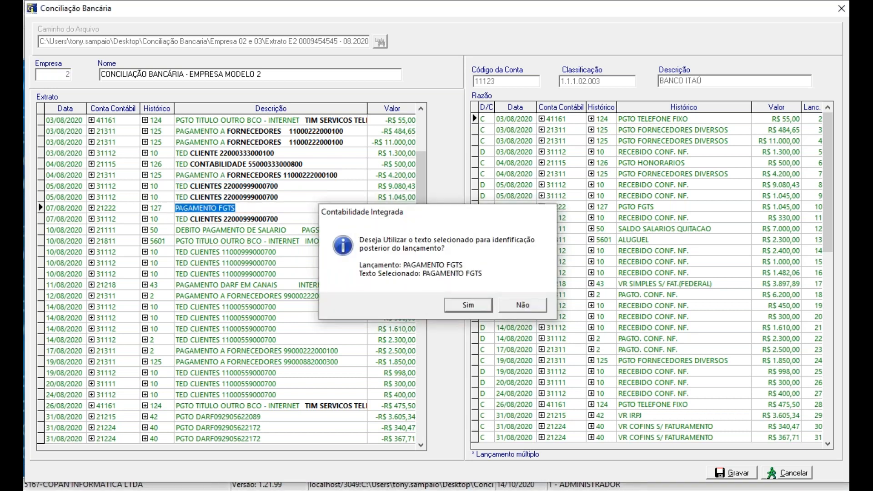
key(Return)
Step: Save DEBITO PAGAMENTO DE SALARIO and IMOBILIARIA XPTO as identification texts for the salary and rent entries of 10/08/2020
click(238, 230)
drag(284, 229, 163, 230)
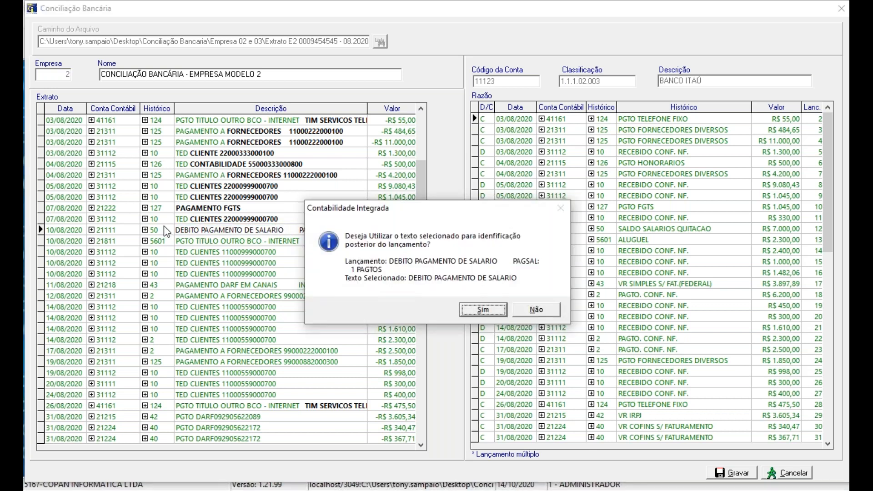
key(Return)
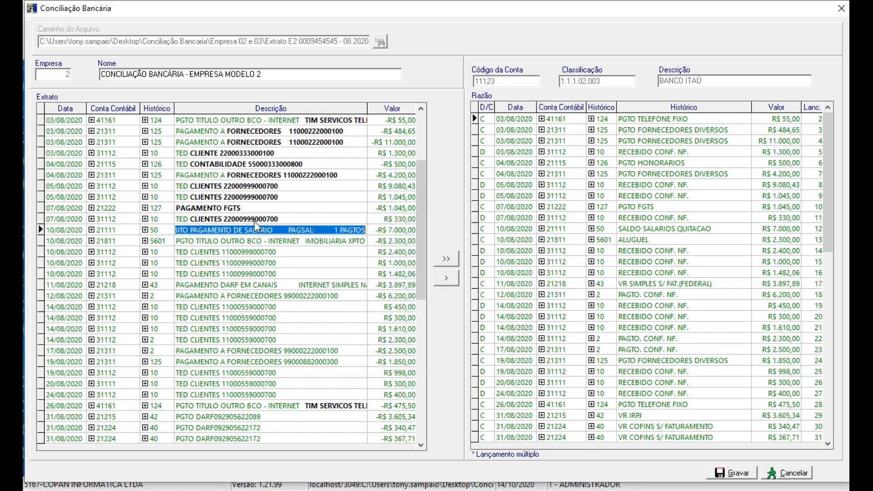
click(308, 246)
drag(304, 240, 381, 241)
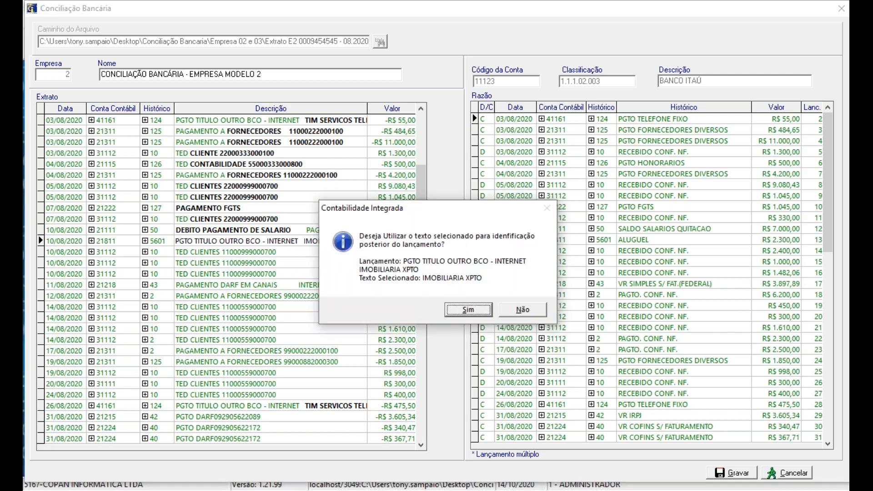
click(468, 309)
Step: Save CLIENTES with its registration number as the identification text for the R$ 2.400,00 TED of 10/08/2020
click(241, 253)
click(212, 253)
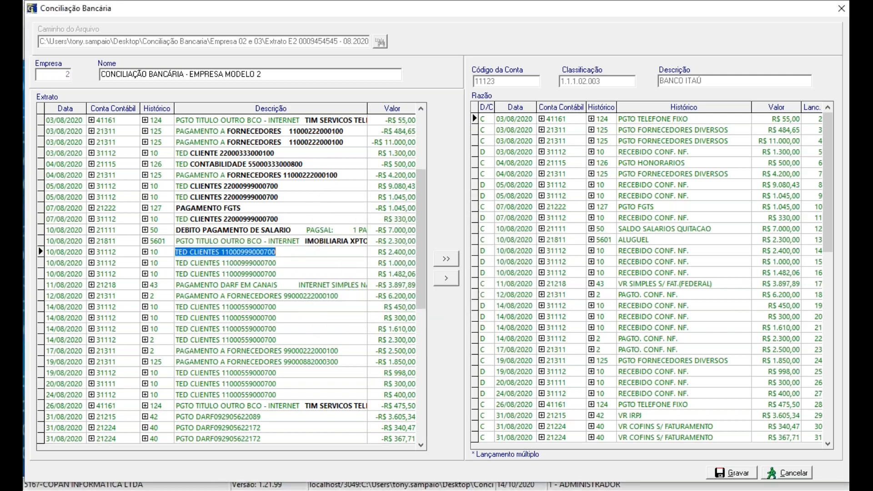
drag(189, 252, 284, 249)
click(284, 249)
key(Escape)
click(214, 252)
drag(189, 252, 303, 247)
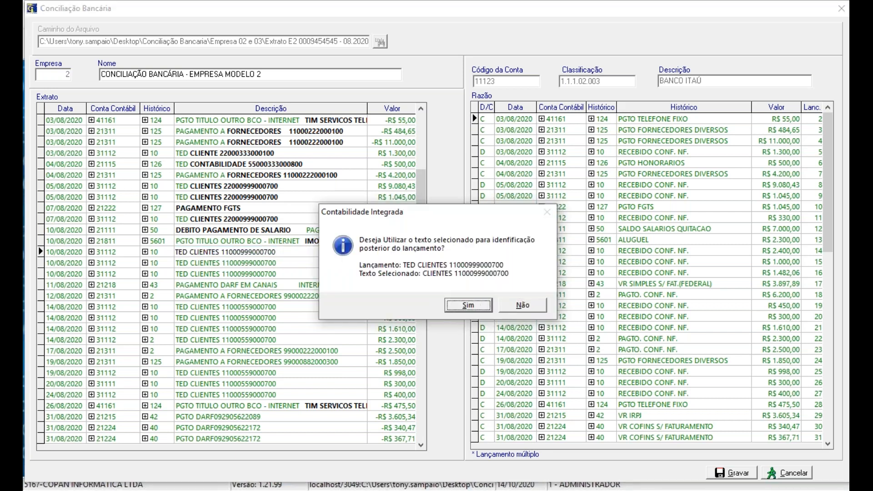
key(Return)
Step: Save SIMPLES NACIONAL, without the word INTERNET, as the identification text for the DARF payment of 11/08/2020
click(253, 286)
click(257, 285)
click(300, 285)
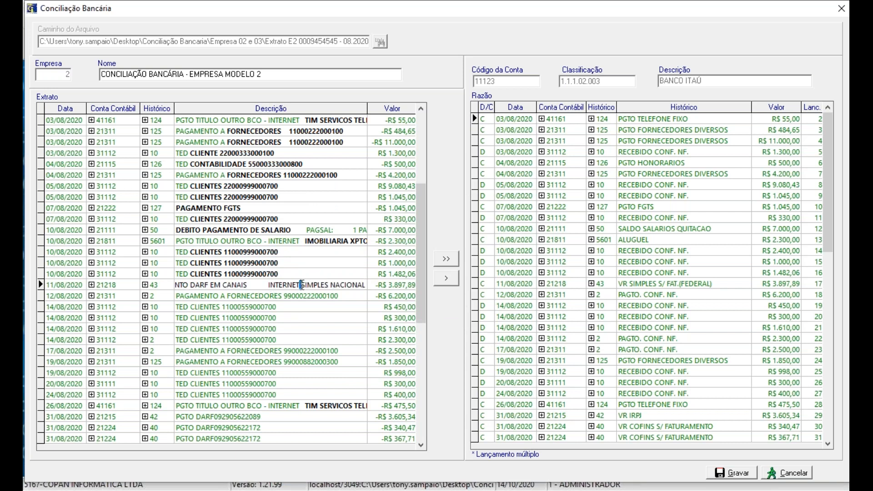
drag(268, 285, 369, 279)
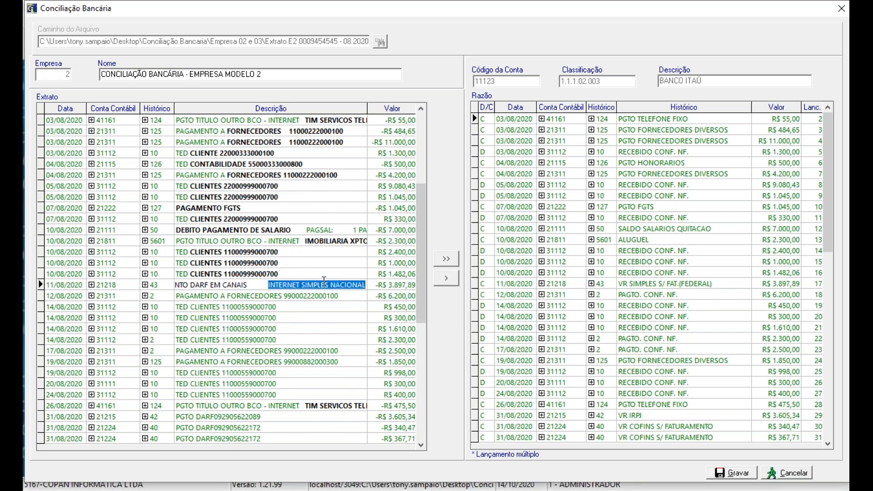
click(297, 285)
drag(301, 285, 370, 280)
key(Return)
key(Left)
key(Return)
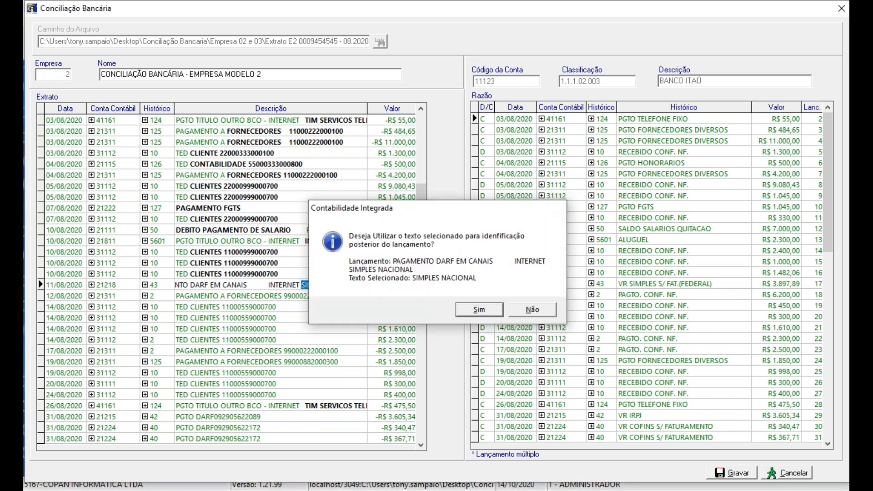
Step: Save FORNECEDORES with its registration number as the identification text for the R$ 6.200,00 supplier payment of 12/08/2020
click(228, 285)
click(229, 284)
drag(226, 285, 360, 285)
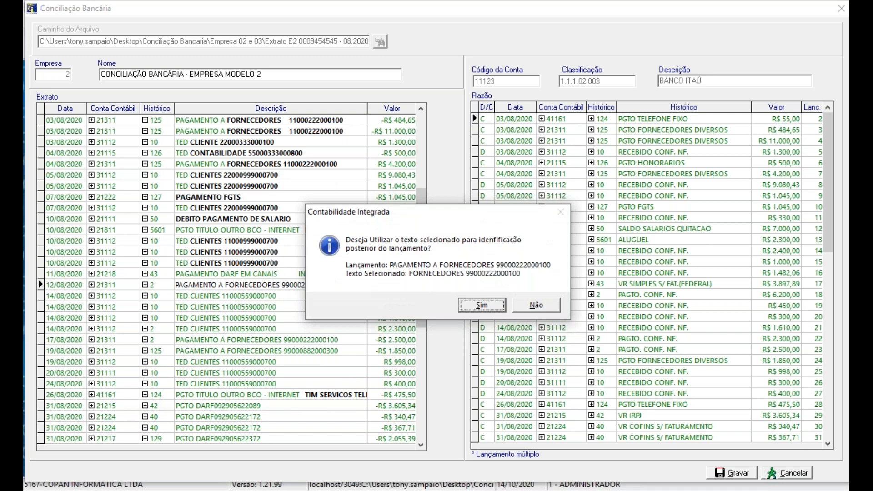
key(Return)
Step: Save CLIENTES with its registration number as the identification text for the R$ 450,00 TED of 14/08/2020
click(192, 285)
click(193, 285)
double_click(193, 285)
drag(190, 285, 295, 285)
key(Return)
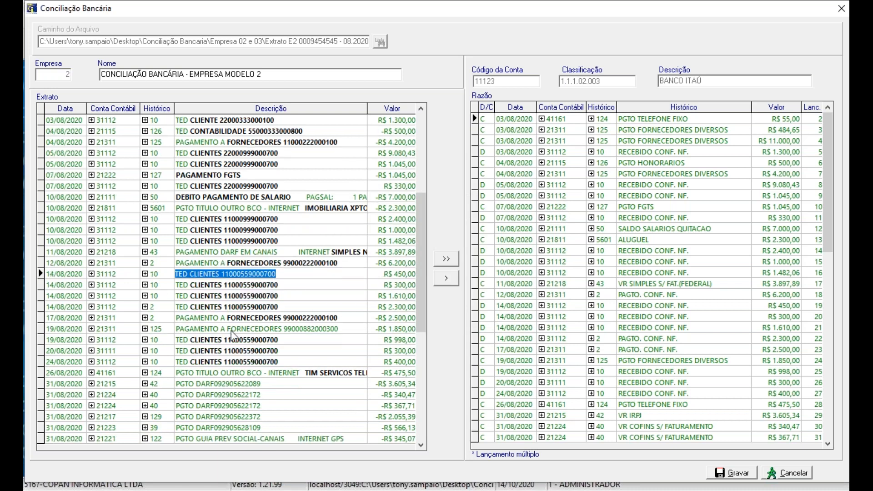
Step: Save FORNECEDORES with its registration number as the identification text for the R$ 1.850,00 supplier payment of 19/08/2020
click(231, 330)
click(229, 328)
double_click(227, 326)
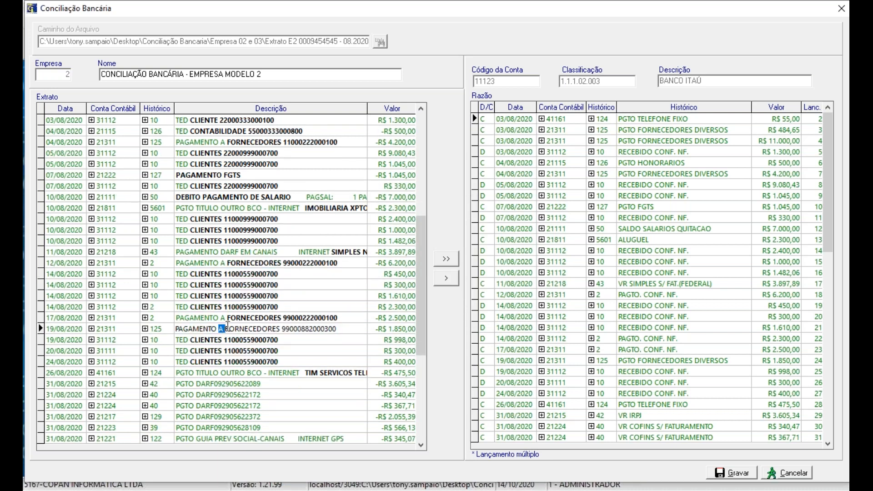
drag(227, 327, 357, 326)
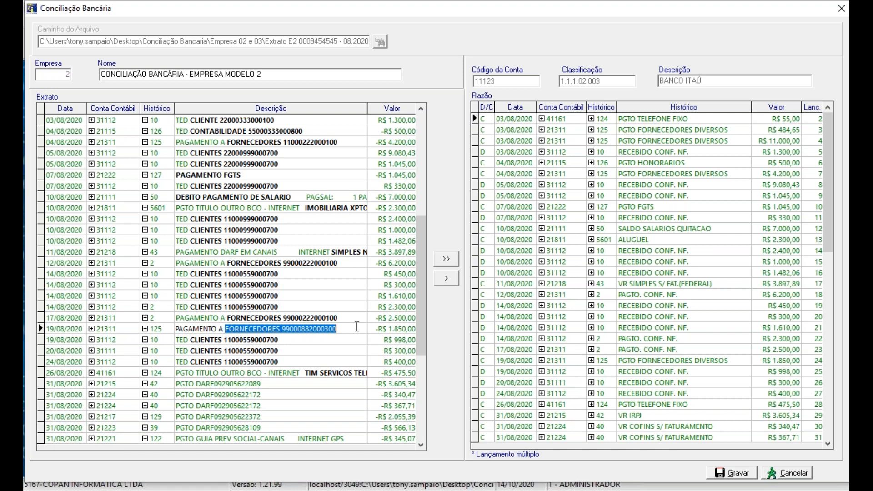
key(Return)
click(481, 304)
Step: Save the final digits 2089 as the identification text for the R$ 3.605,34 DARF payment of 31/08/2020
scroll(294, 344, down, 6)
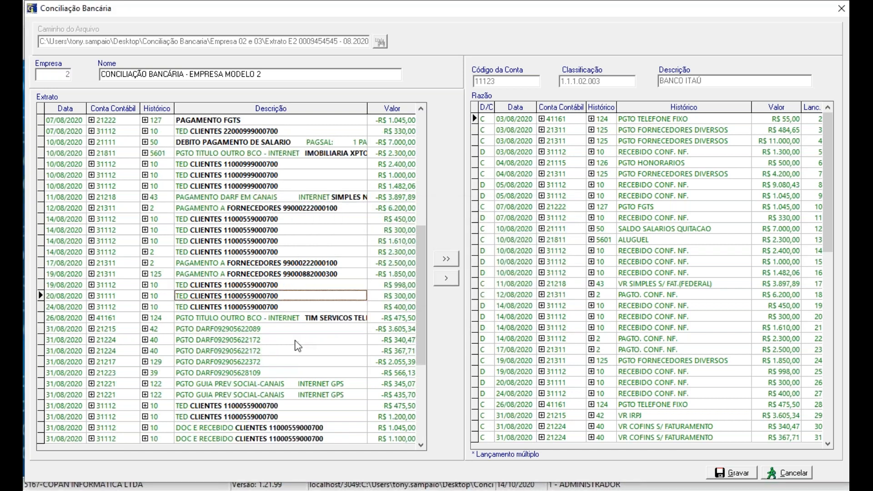
scroll(293, 341, down, 12)
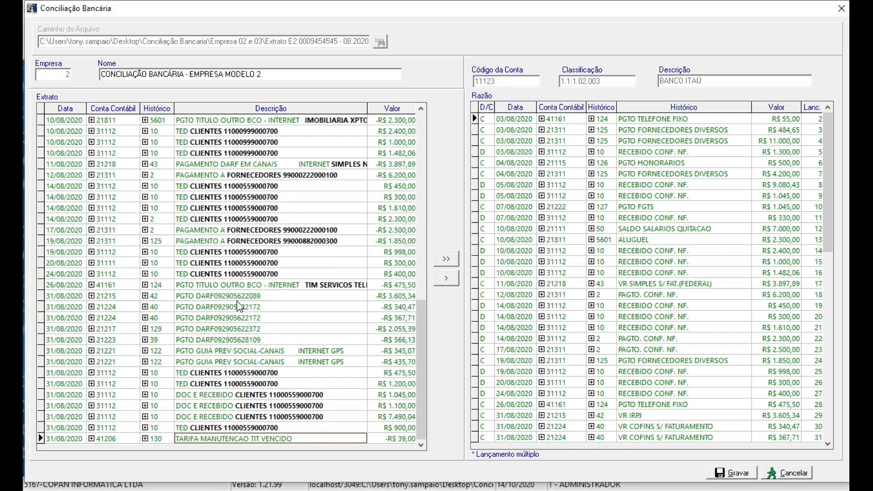
click(235, 300)
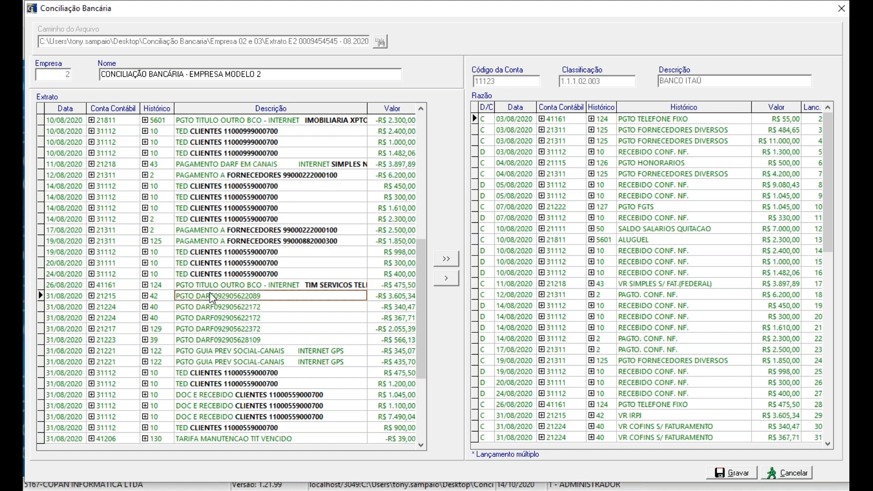
click(251, 295)
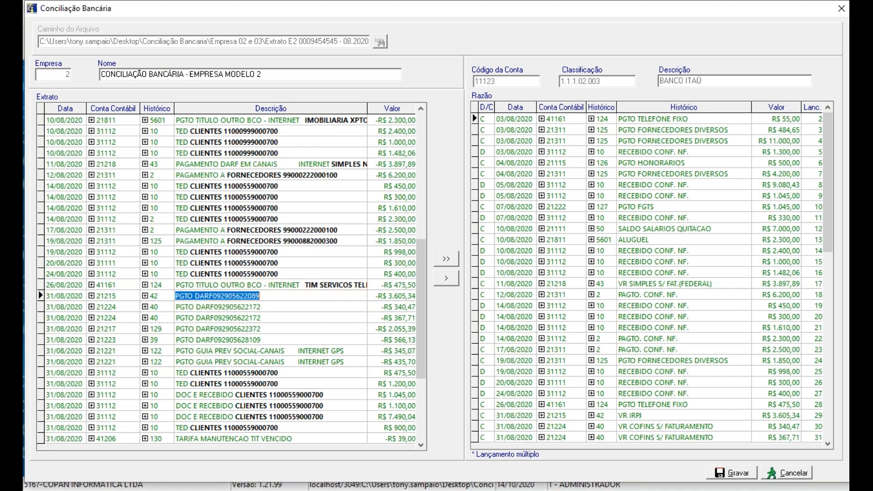
click(248, 297)
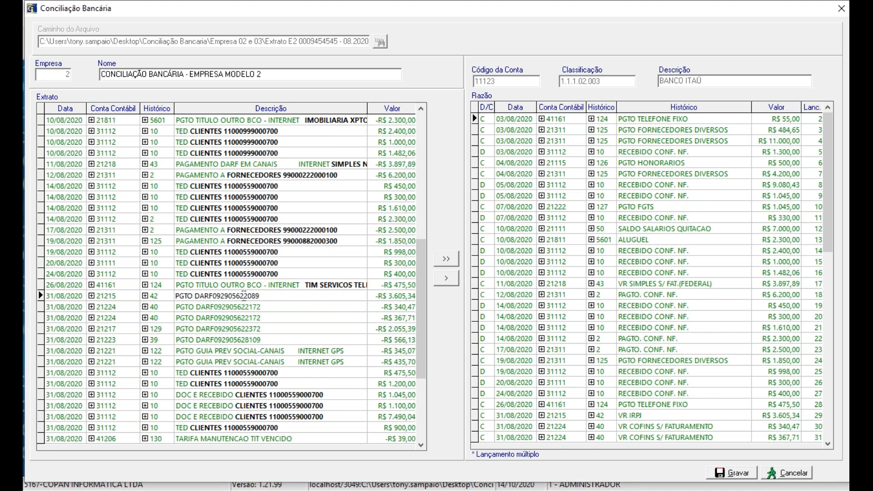
drag(244, 296, 413, 309)
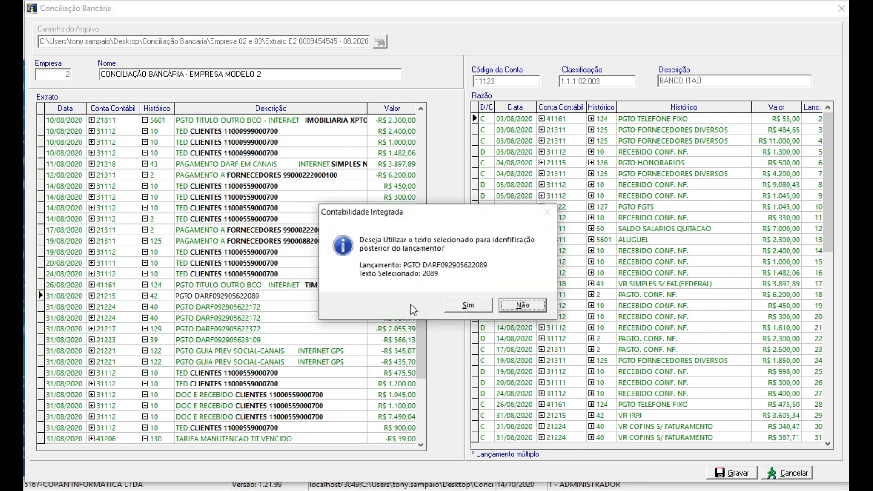
click(452, 308)
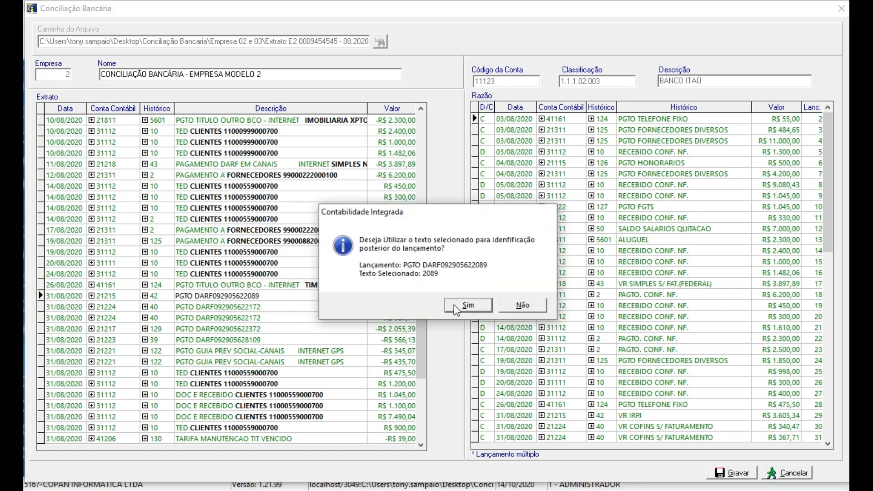
Step: Save the final digits 2172 as the identification text for the R$ 340,47 DARF payment of 31/08/2020
click(250, 305)
click(246, 306)
drag(246, 307, 268, 308)
key(Left)
key(Return)
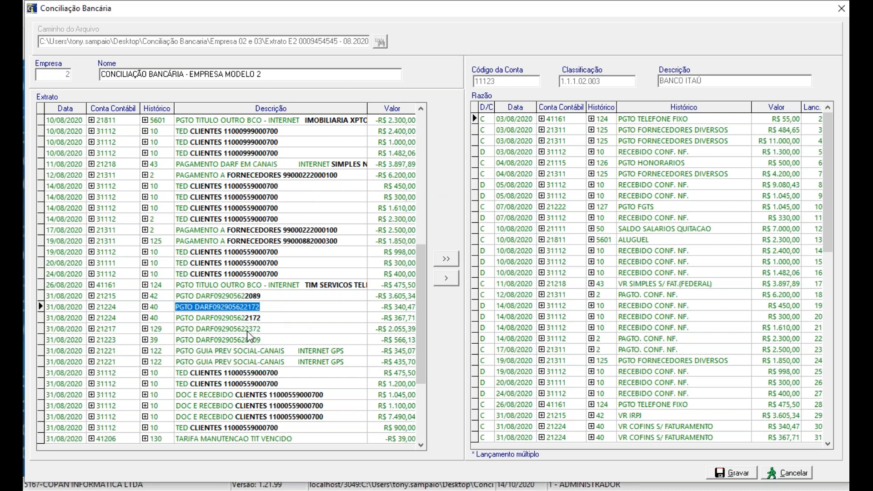
Step: Save the final digits 2372 as the identification text for the R$ 2.055,39 DARF payment of 31/08/2020
click(247, 329)
click(247, 328)
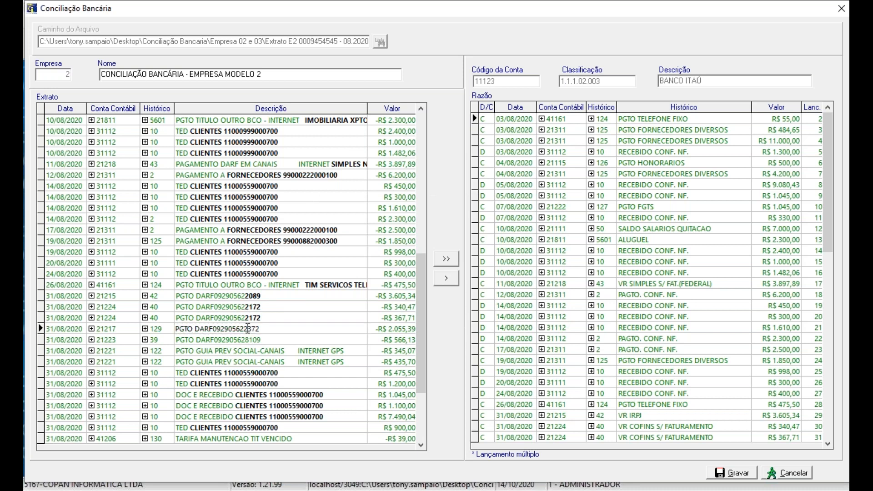
drag(243, 328, 271, 329)
key(Left)
key(Return)
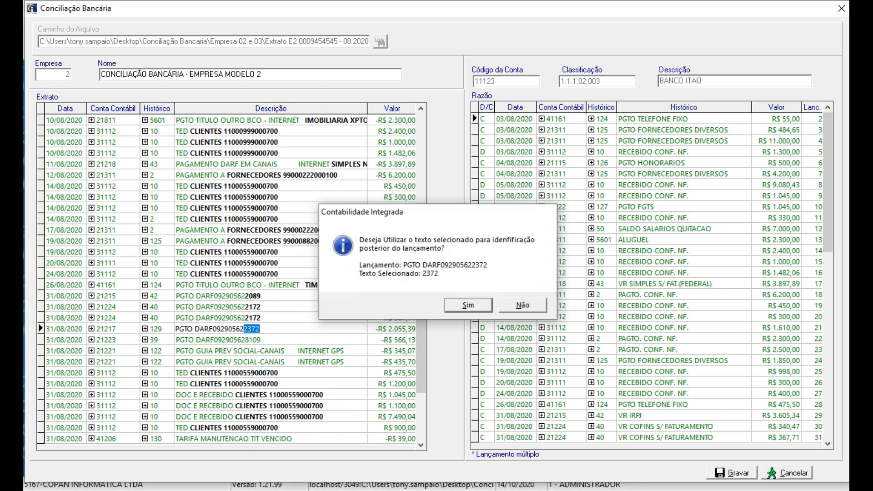
Step: Save the final digits 8109 as the identification text for the R$ 566,13 DARF payment of 31/08/2020
click(247, 340)
double_click(248, 340)
drag(244, 340, 310, 340)
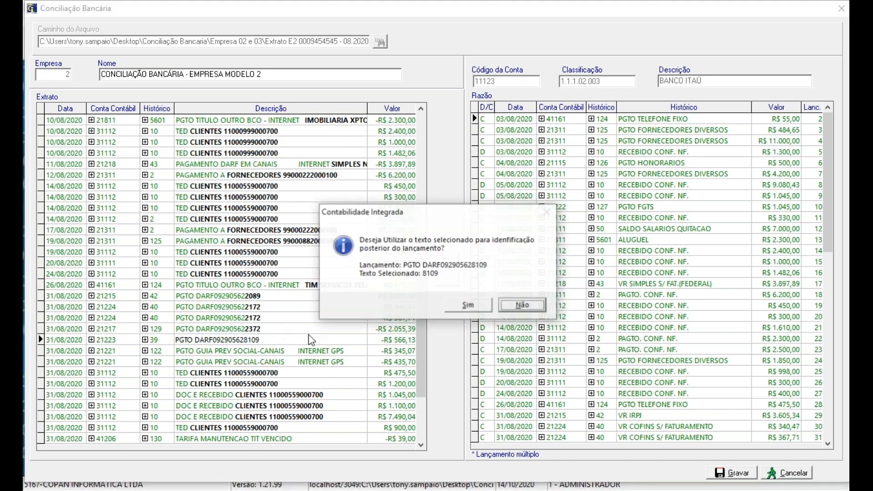
key(Return)
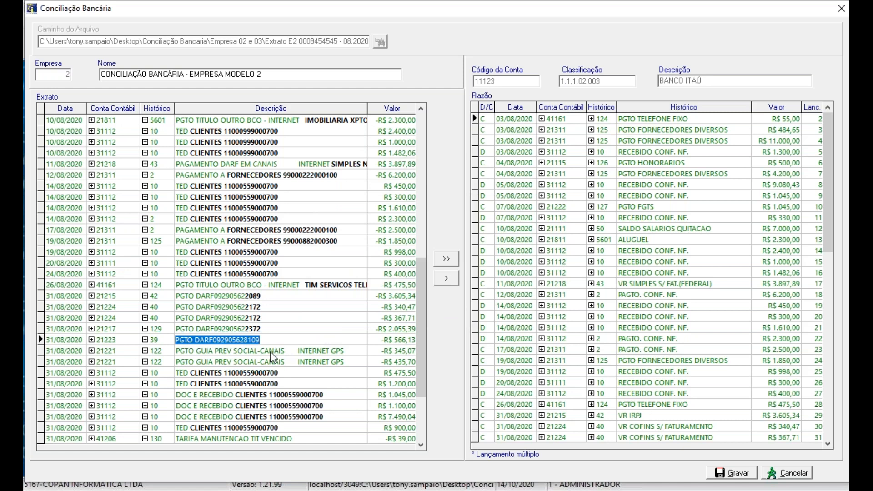
Step: Save PGTO GUIA PREV SOCIAL as the identification text for the R$ 345,07 GPS payment of 31/08/2020
click(259, 351)
double_click(258, 350)
drag(258, 350, 160, 346)
key(Left)
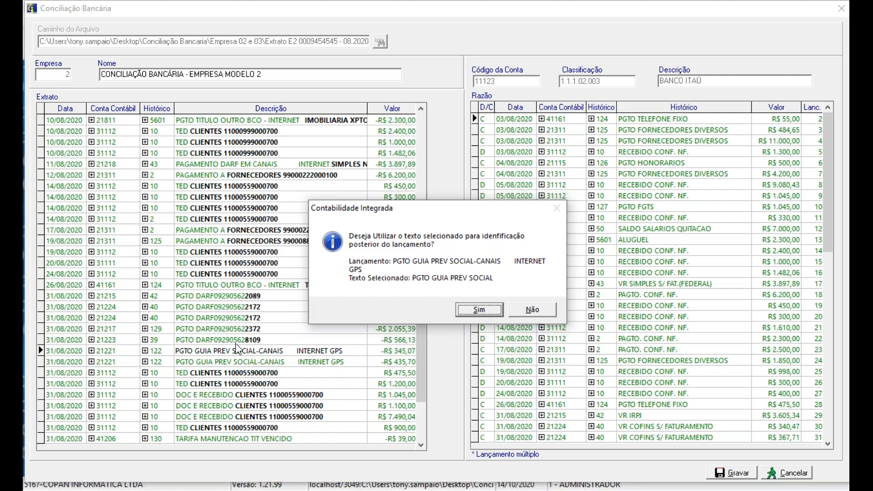
key(Return)
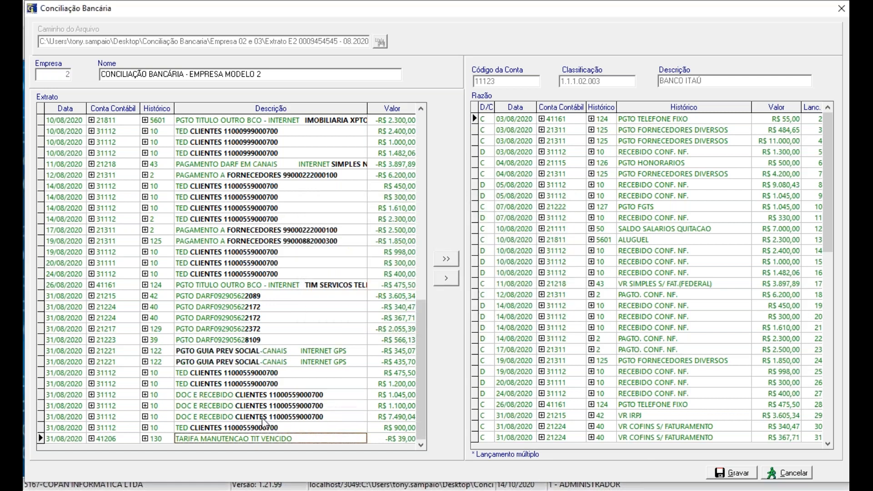
Step: Save TARIFA MANUTENCAO TIT VENCIDO as the identification text for the R$ 39,00 fee of 31/08/2020
double_click(262, 435)
click(302, 437)
drag(303, 437, 170, 435)
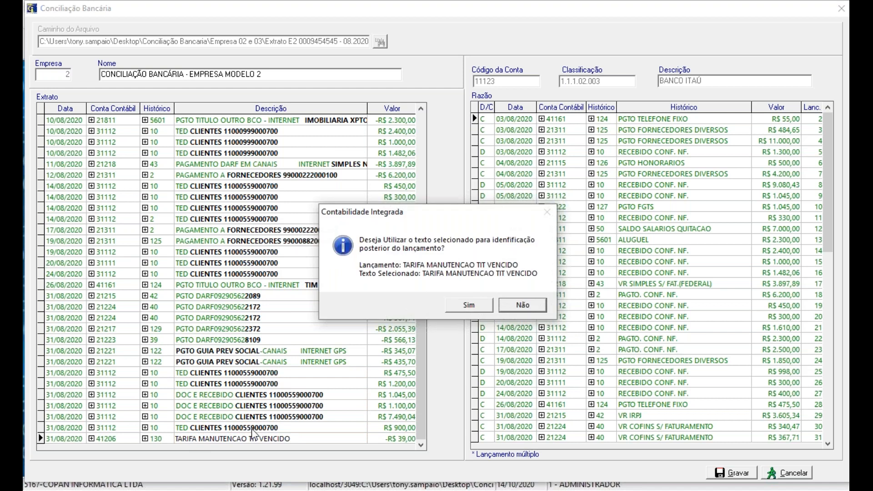
key(Left)
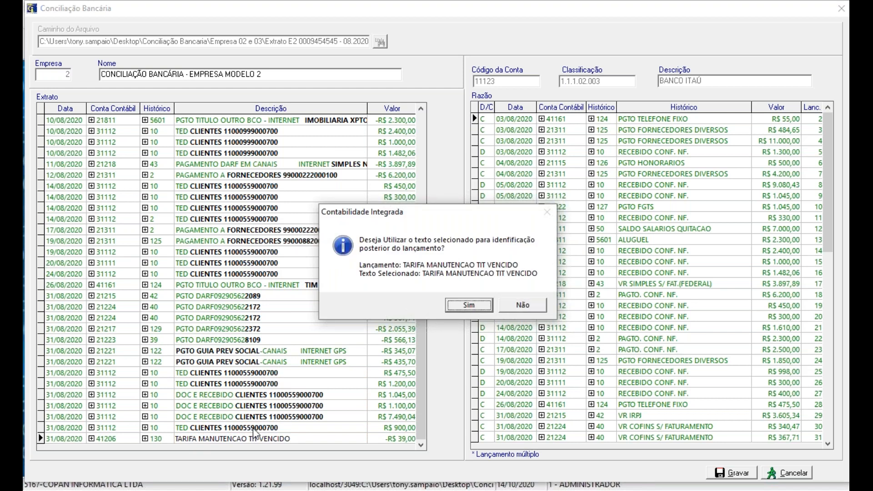
key(Return)
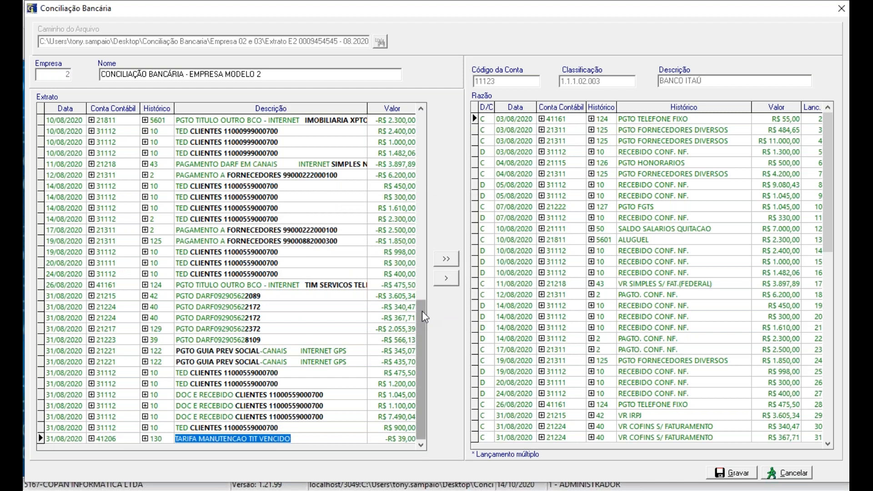
Step: Record company 2's August 2020 bank reconciliation and close the reconciliation window
scroll(422, 311, up, 13)
scroll(422, 311, up, 20)
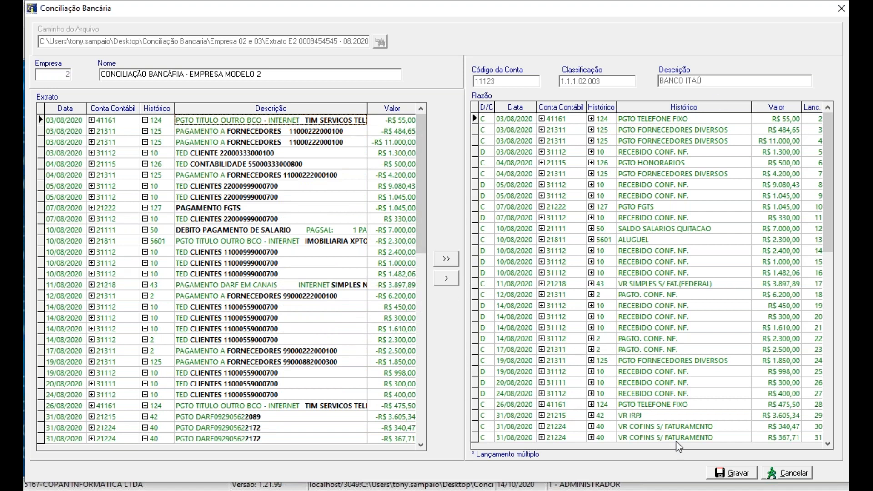
click(737, 475)
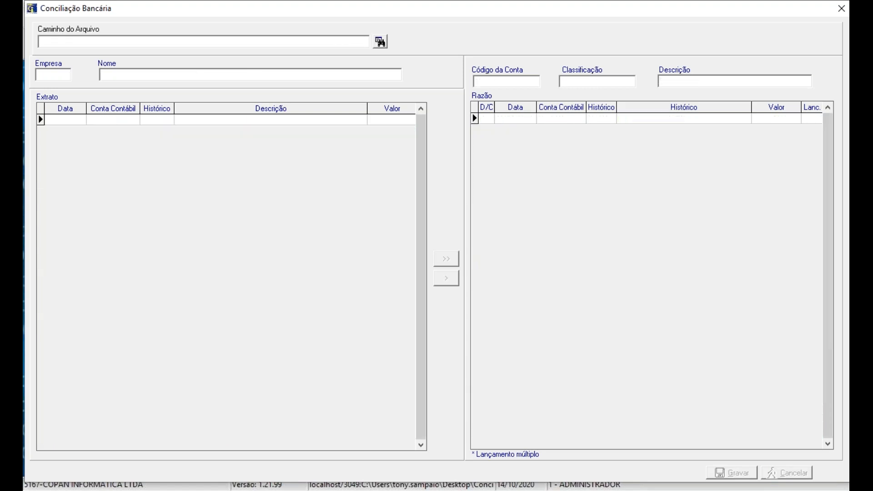
click(841, 8)
Step: Start a Razão ledger report for company 2 with 8/2020 as both the initial and final period
click(132, 21)
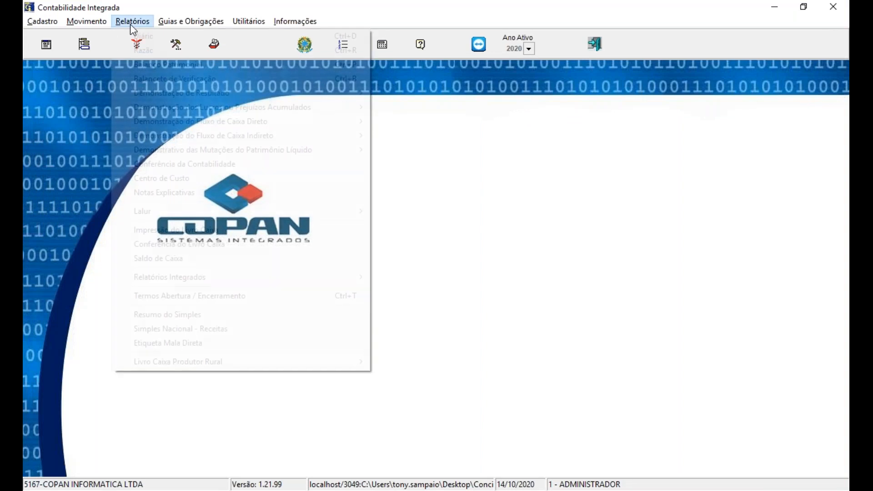
click(134, 51)
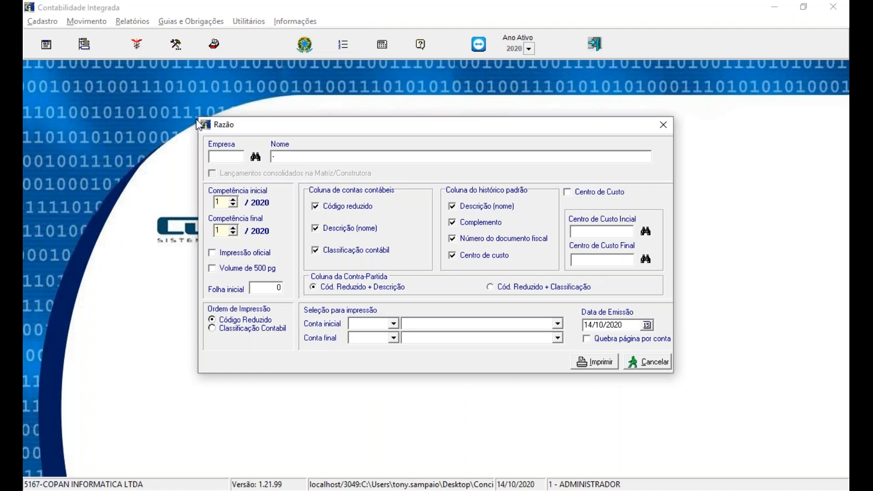
text(2)
key(Tab)
text(8)
key(Tab)
text(8)
key(Tab)
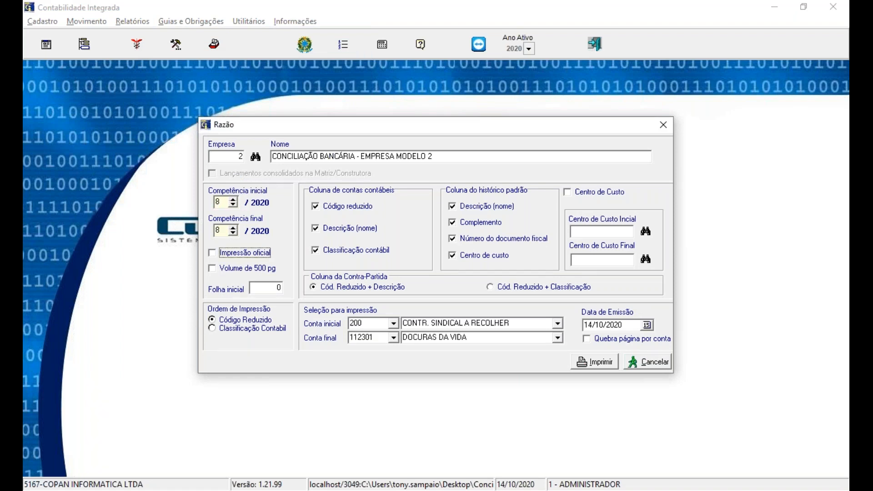
Step: Limit the ledger to account 11123 BANCO ITAÚ and generate it on screen with the Tinta/Laser type
drag(375, 324, 298, 326)
text(11123)
key(Tab)
text(11123)
key(Tab)
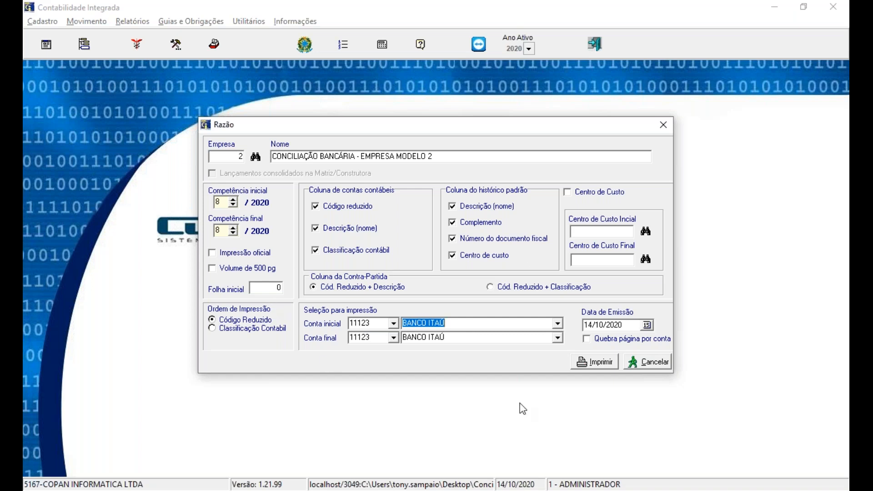
click(604, 362)
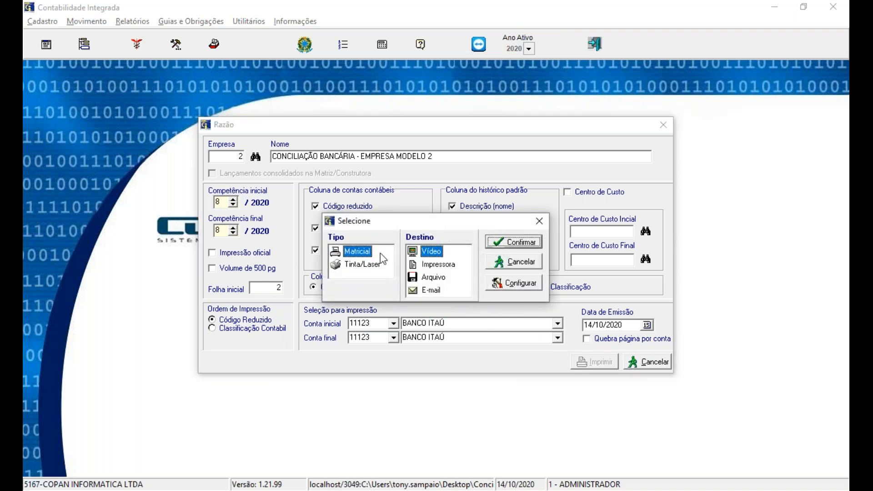
click(362, 264)
click(513, 242)
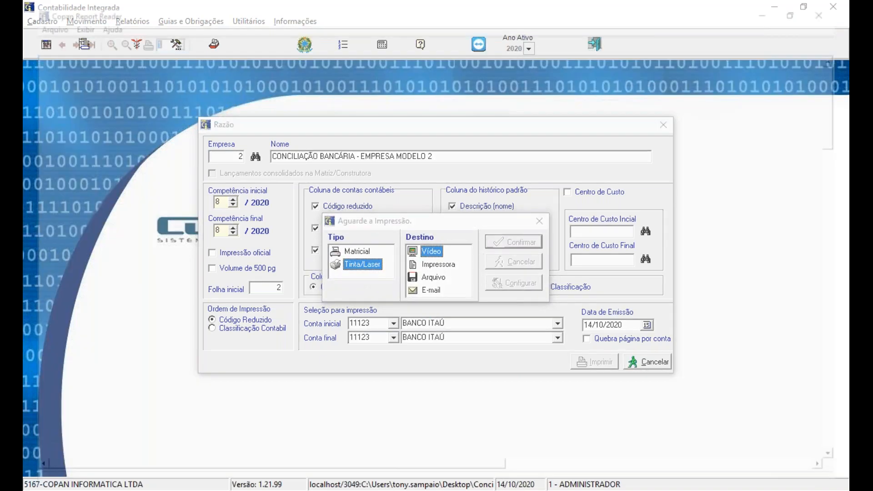
Step: Review the August bank entries on both pages of the ledger report, then close the report and its settings
drag(842, 241, 845, 437)
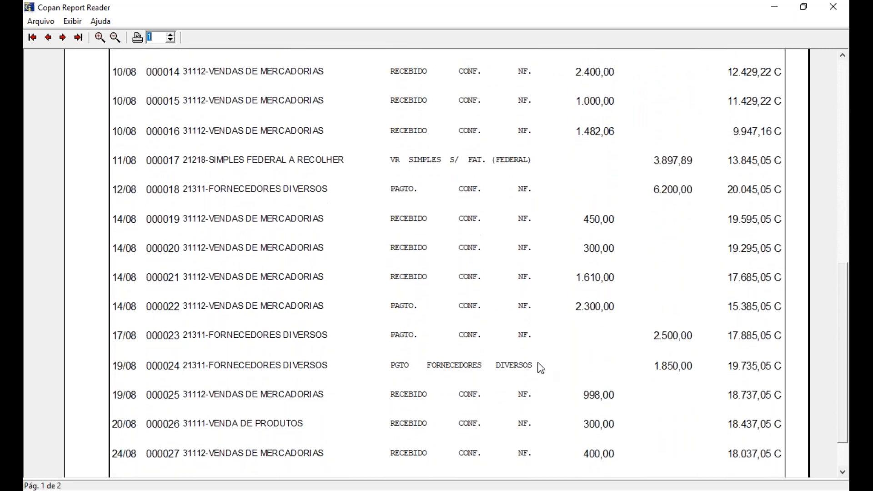
click(63, 38)
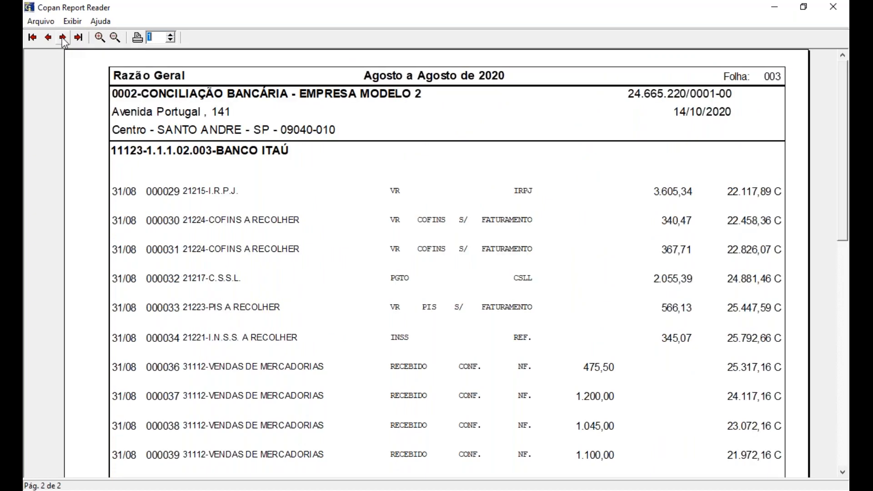
drag(840, 227, 847, 249)
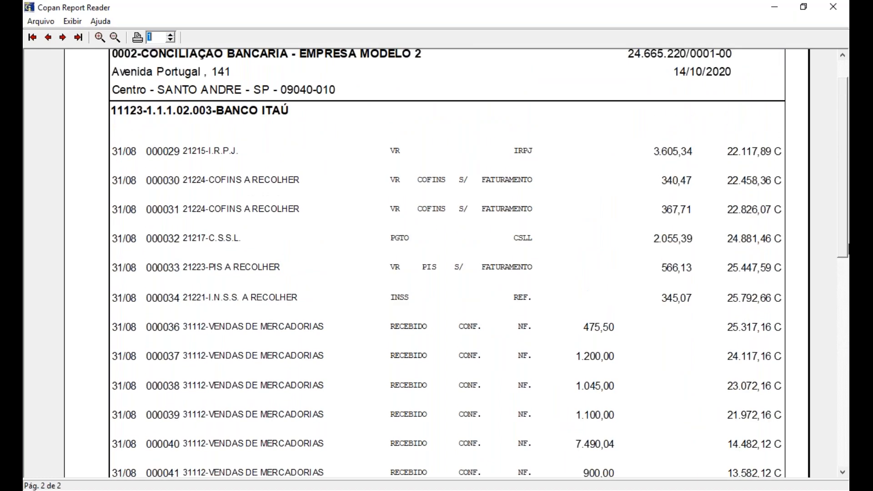
click(844, 6)
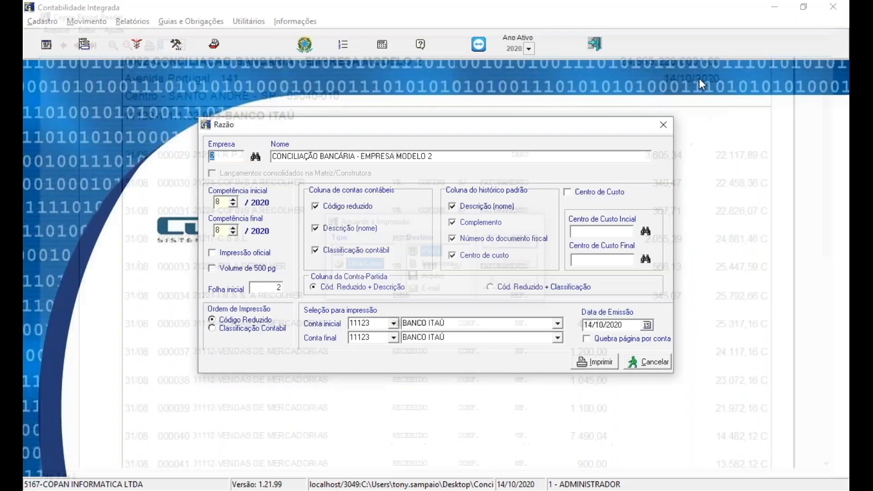
click(670, 119)
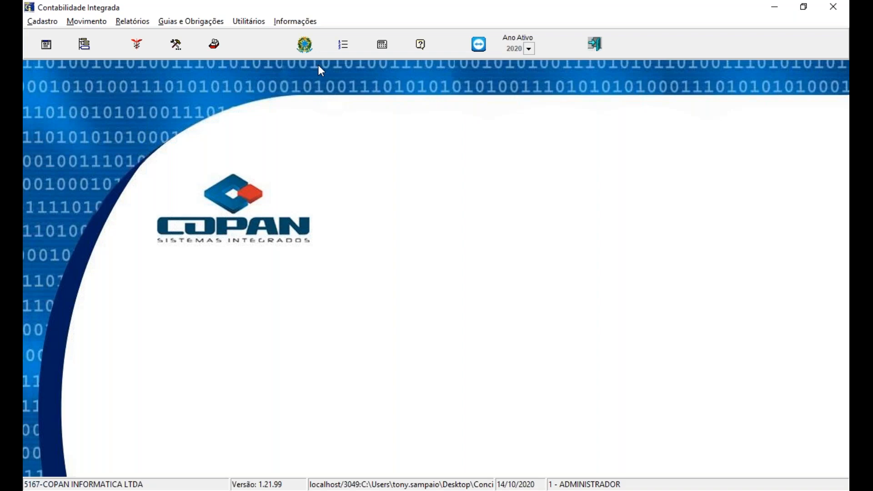
Step: Load company 2's 09.2020 OFX statement into a new bank reconciliation
click(76, 25)
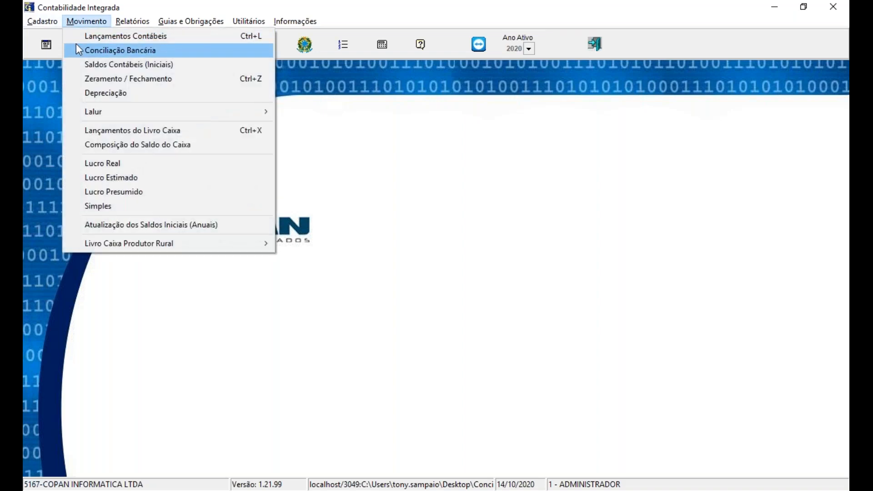
click(79, 50)
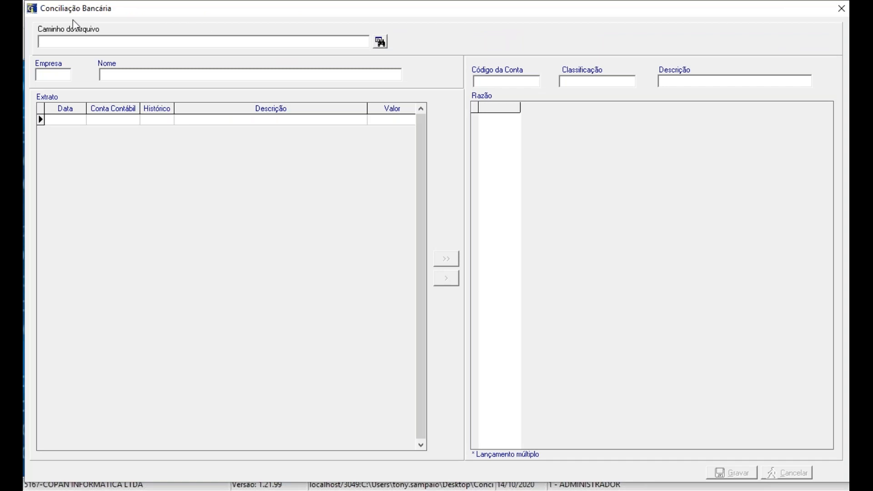
click(380, 42)
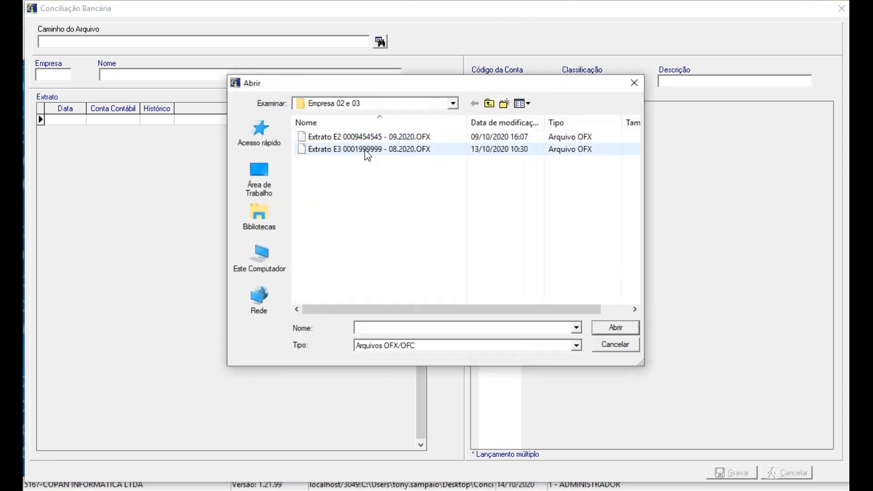
click(370, 136)
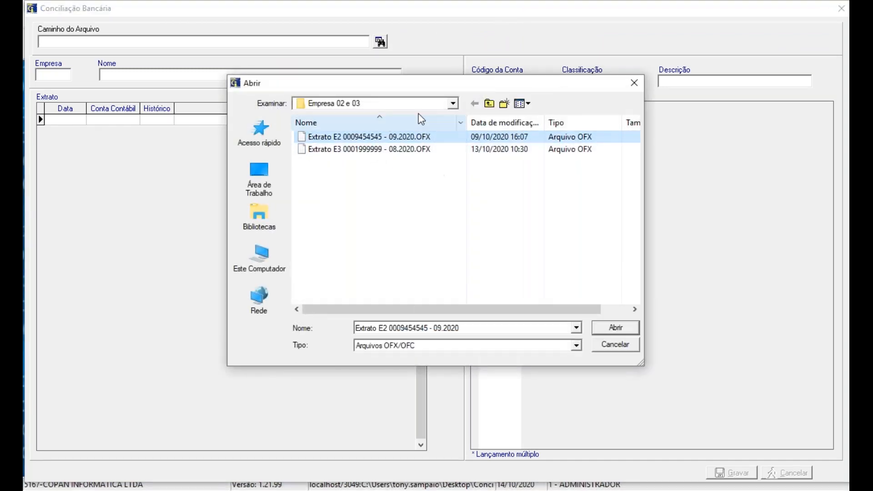
click(613, 328)
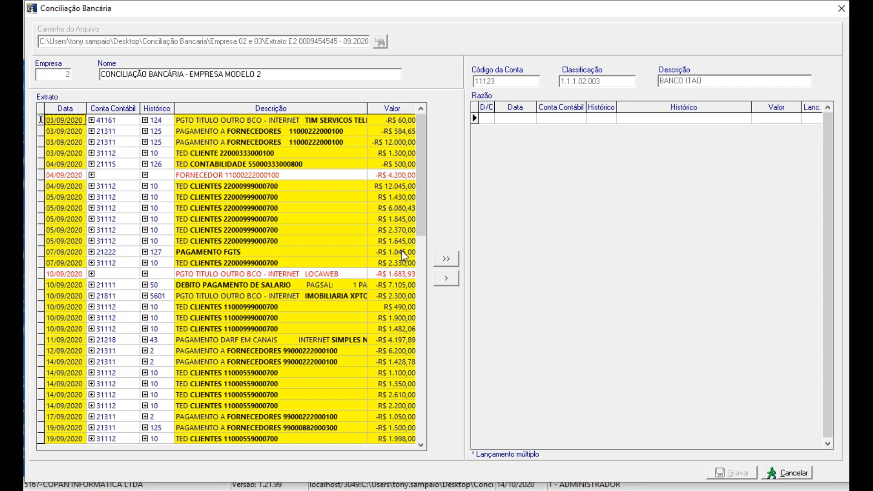
Step: Examine the September 2020 statement for entries still lacking an account and a history code
drag(414, 229, 372, 311)
scroll(373, 312, down, 20)
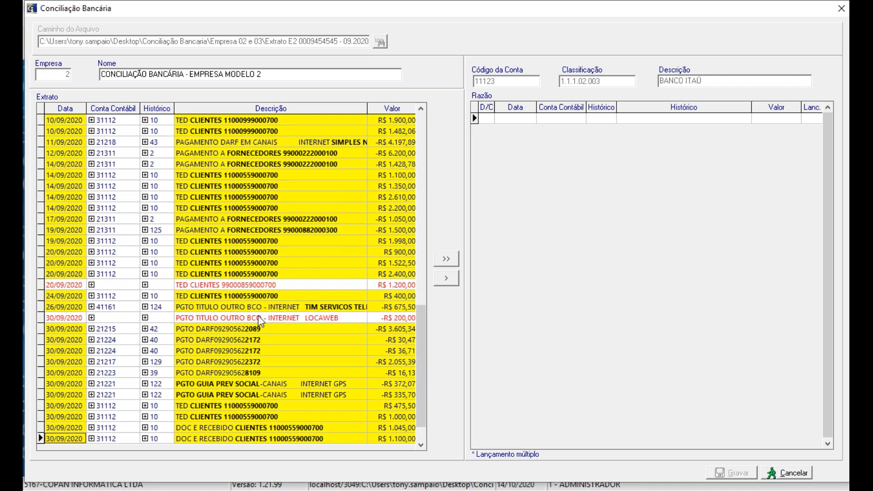
scroll(313, 332, down, 3)
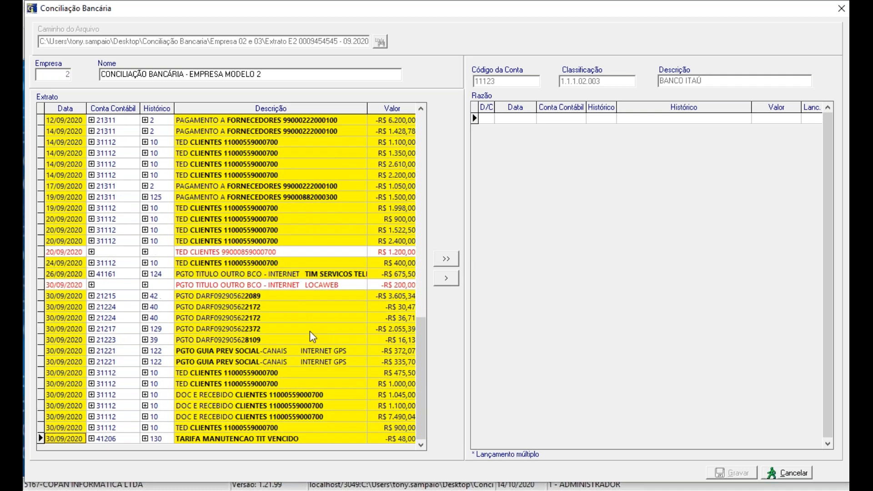
click(321, 298)
scroll(334, 340, up, 20)
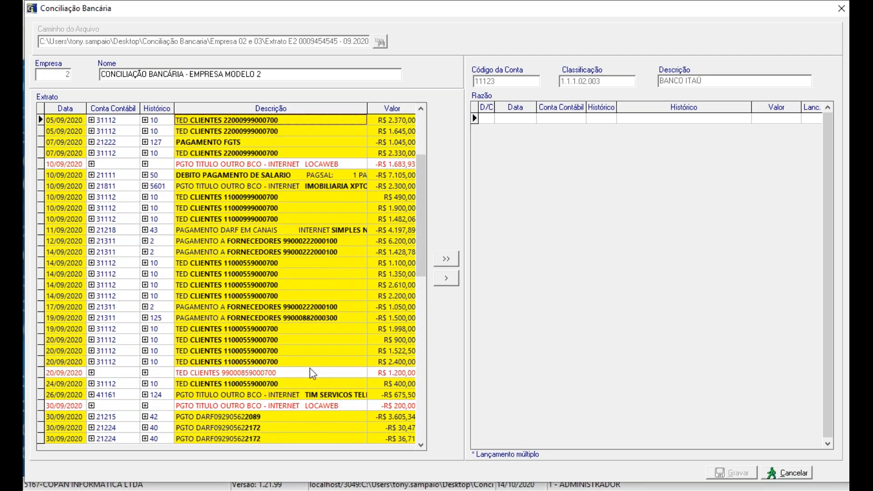
scroll(310, 367, up, 10)
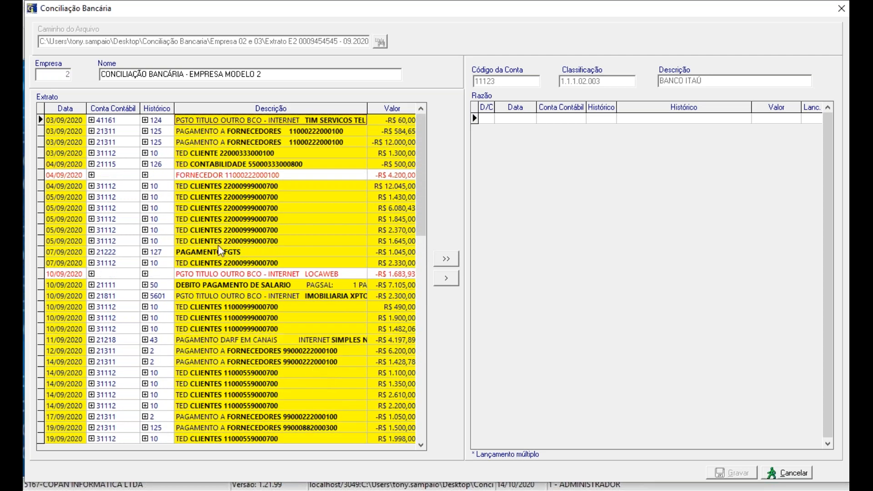
Step: Classify the unidentified 04/09/2020 FORNECEDOR payment with account 21311 and history code 125 PGTO FORNECEDORES DIVERSOS
click(109, 175)
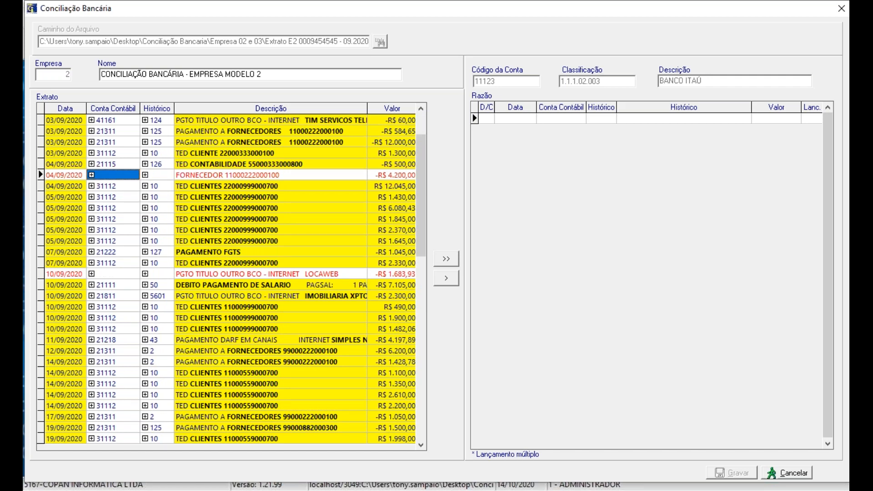
text(21311)
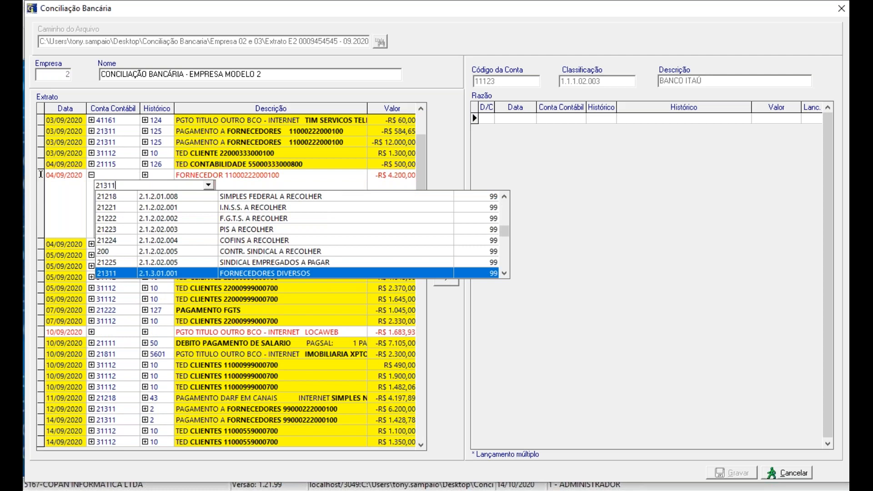
key(Return)
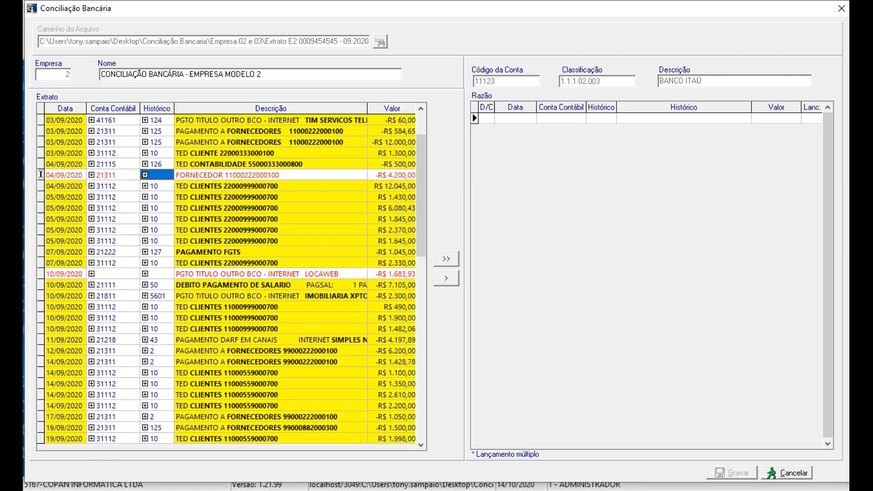
text(125)
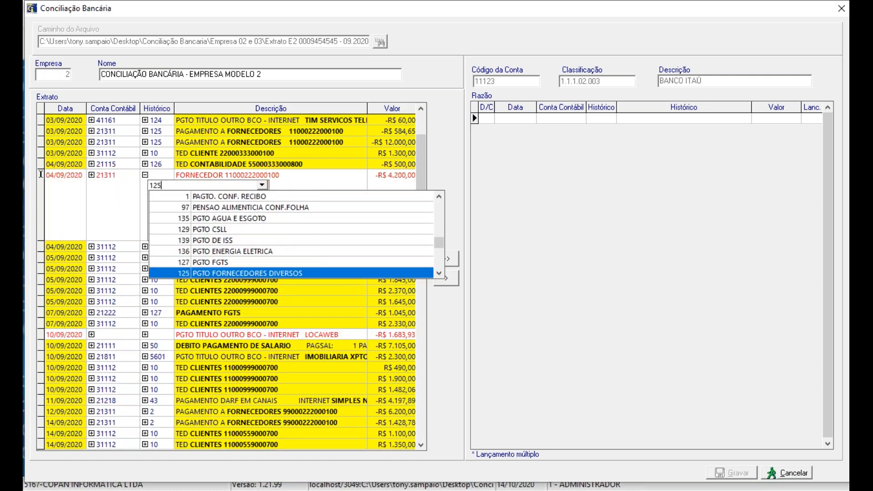
key(Return)
key(Left)
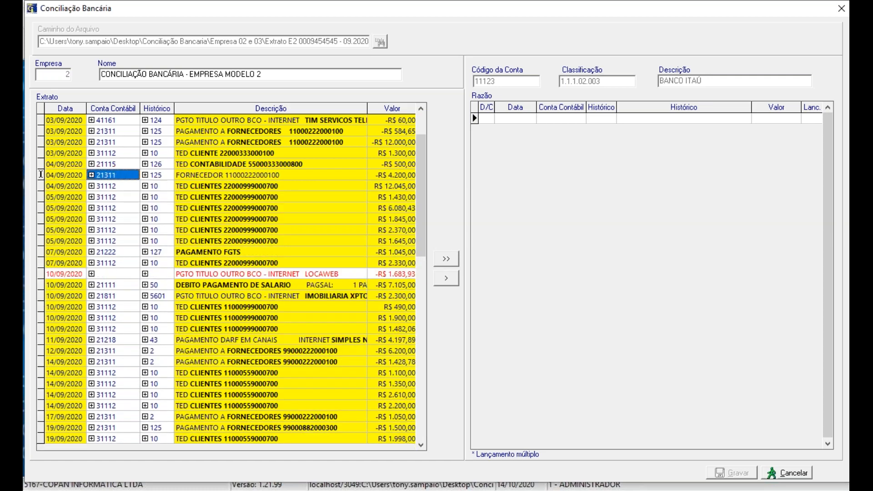
Step: Register the full description of the 04/09/2020 FORNECEDOR entry as the text for identifying future entries
click(228, 172)
click(228, 172)
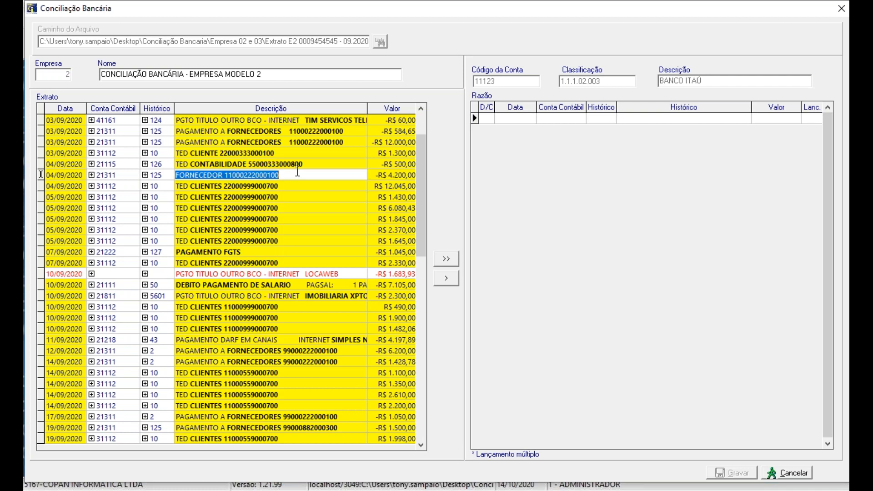
key(Return)
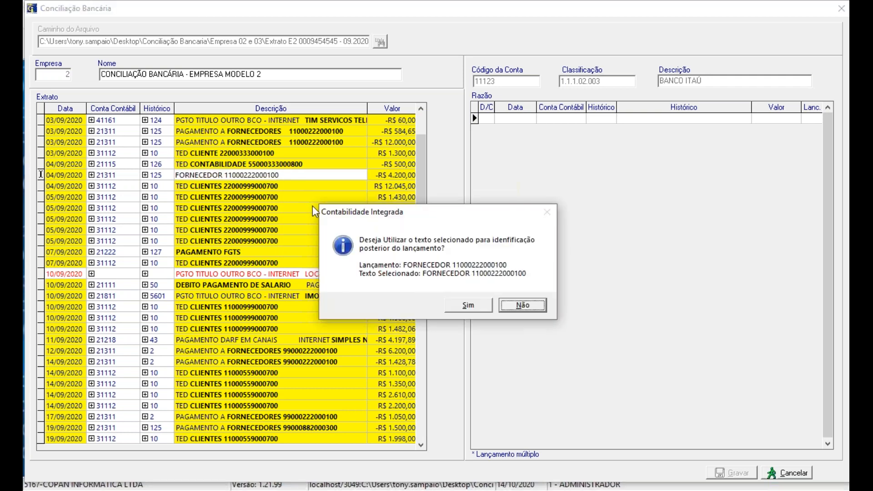
key(Return)
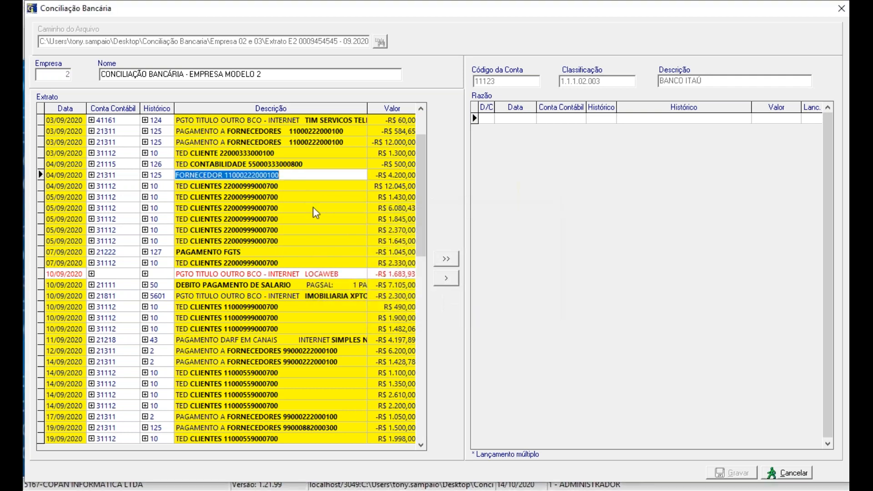
Step: Look up accounts containing DESP and assign 41173 DESPESAS DIVERSAS to the 10/09/2020 LOCAWEB payment
click(131, 275)
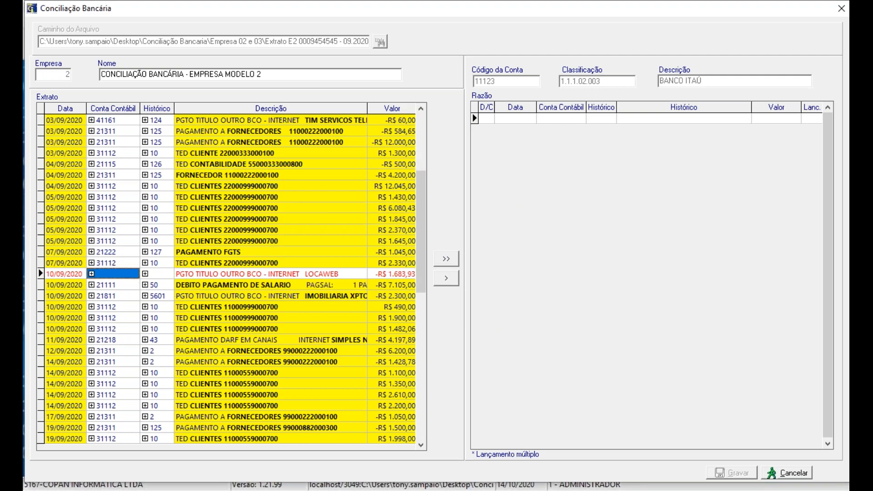
key(F2)
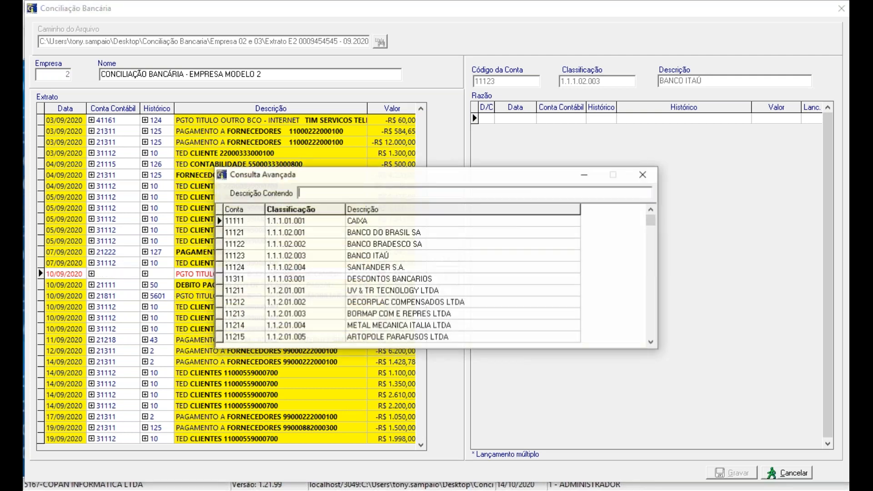
text(DESP)
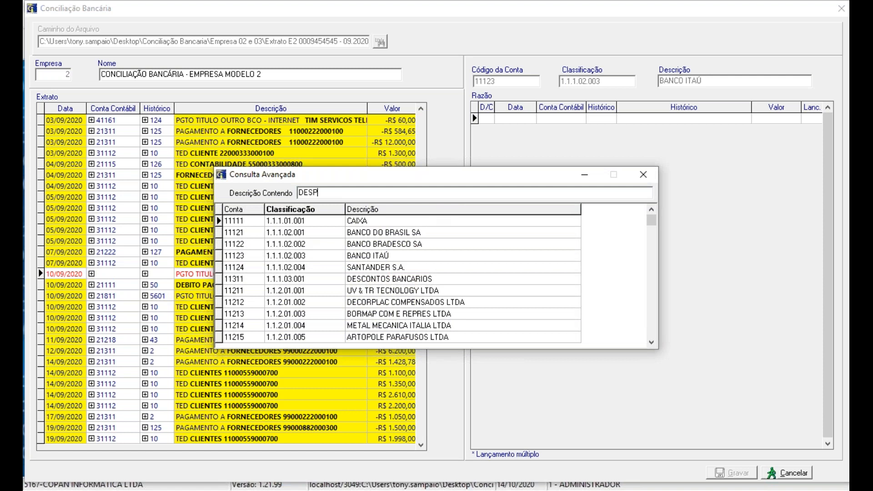
key(Down)
key(Down)
key(Up)
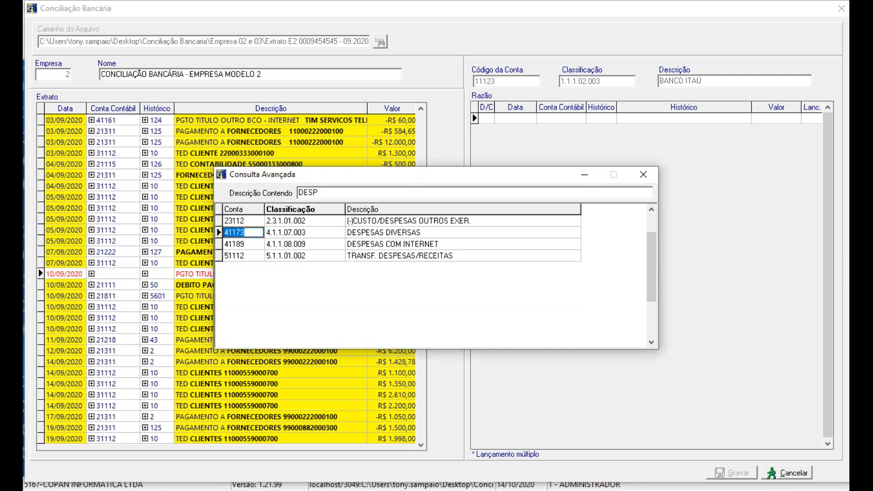
key(Return)
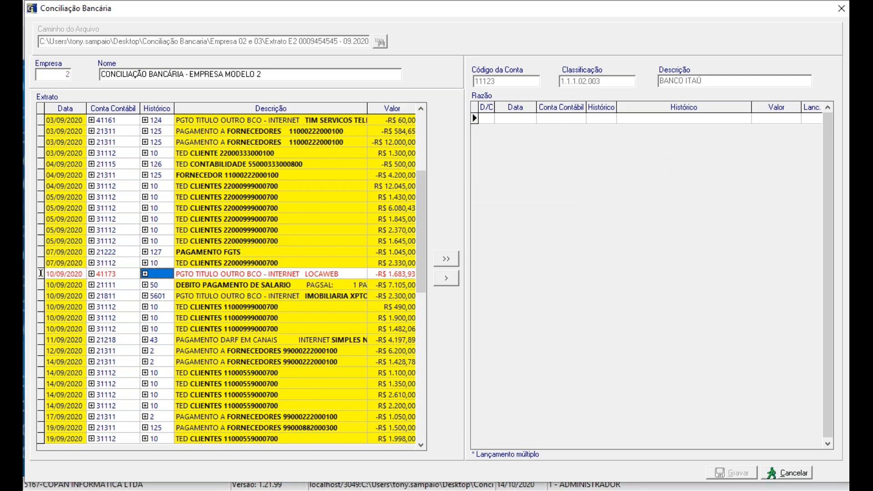
Step: Set the history code of the 10/09/2020 LOCAWEB payment to 2 PAGTO. CONF. NF
text(2)
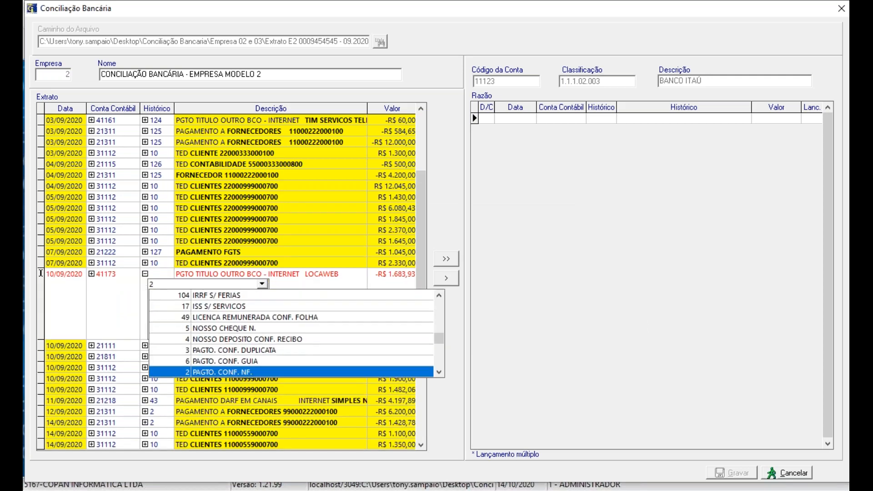
key(Return)
key(Return)
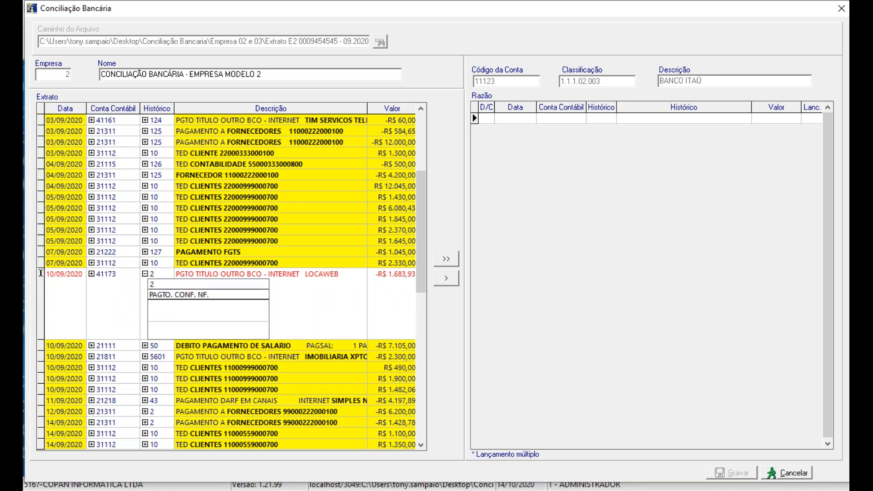
key(Return)
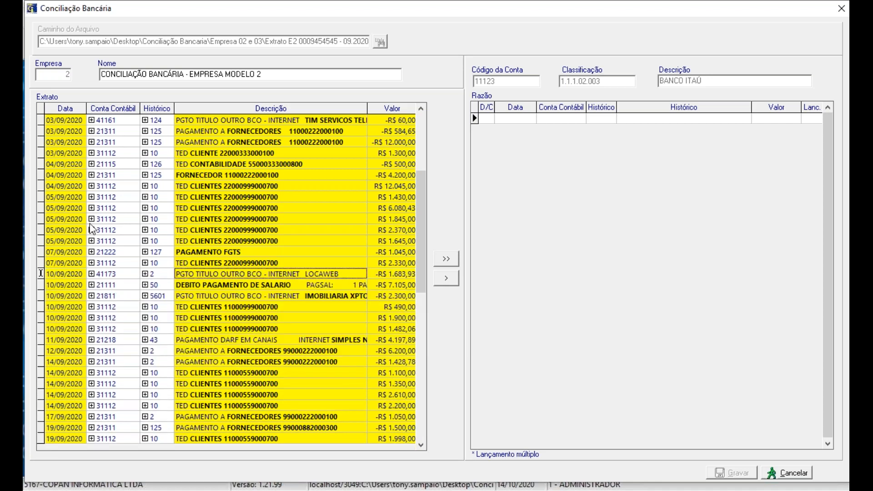
Step: Register only the word LOCAWEB from the payment's description as its text for future identification
click(336, 275)
double_click(318, 273)
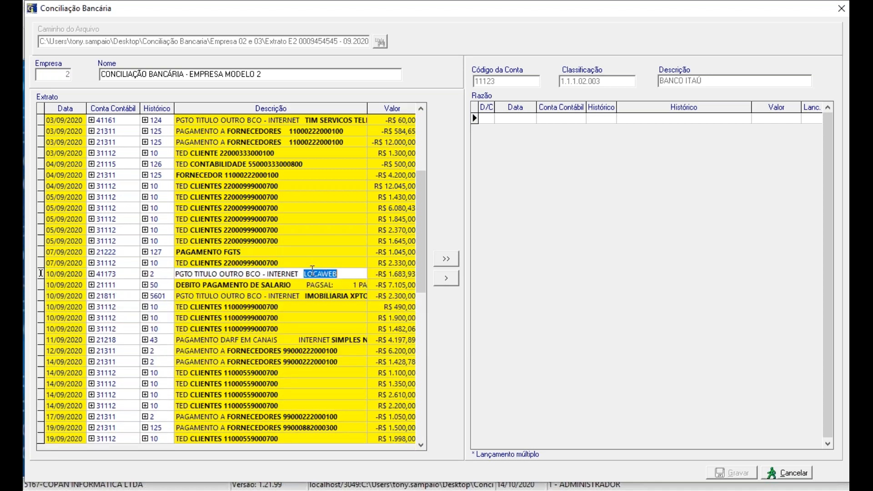
key(Return)
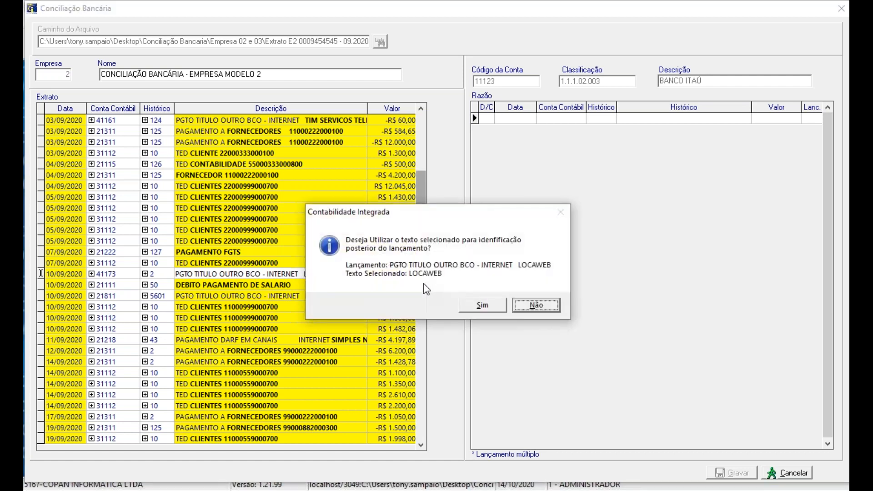
key(Left)
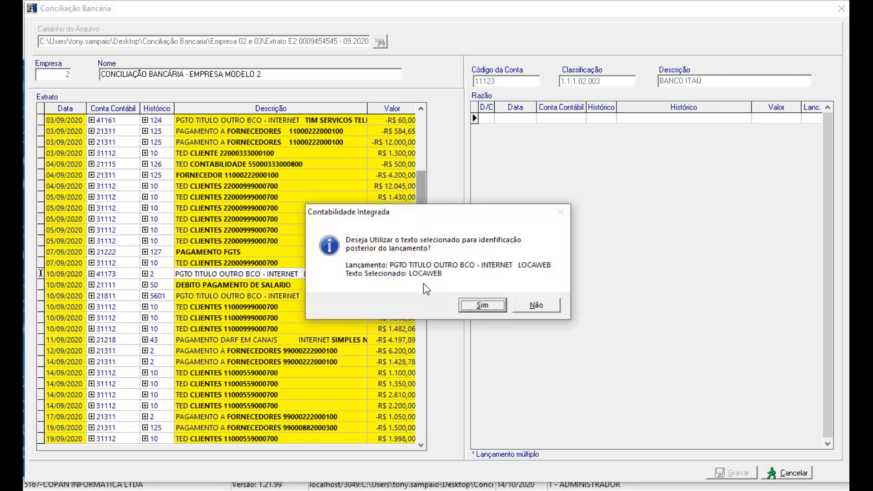
key(Return)
Step: Classify the unidentified 20/09/2020 TED CLIENTES receipt with account 31112 and history code 10 RECEBIDO CONF. NF
scroll(271, 312, down, 10)
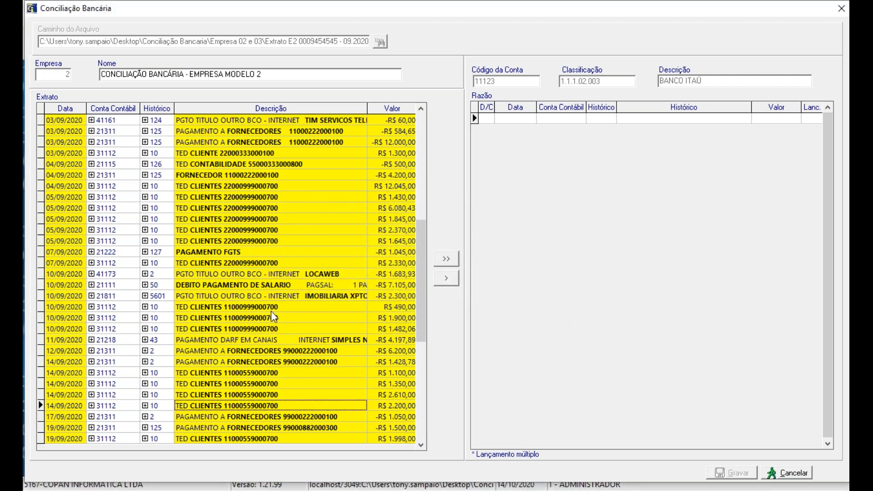
scroll(271, 311, down, 9)
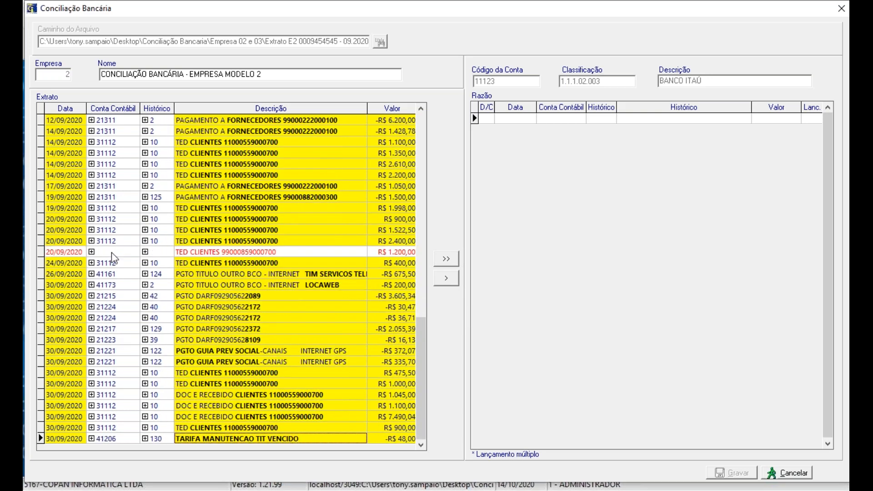
click(112, 252)
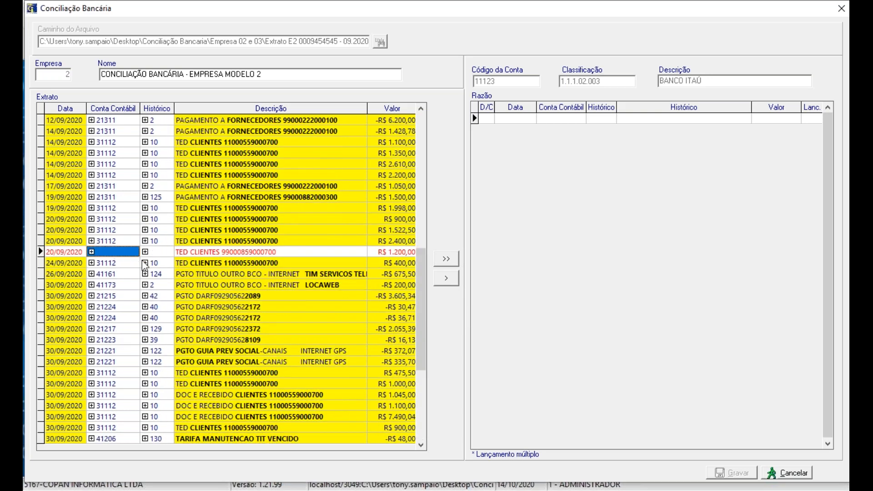
text(31111)
key(BackSpace)
text(2)
key(Return)
text(10)
key(Return)
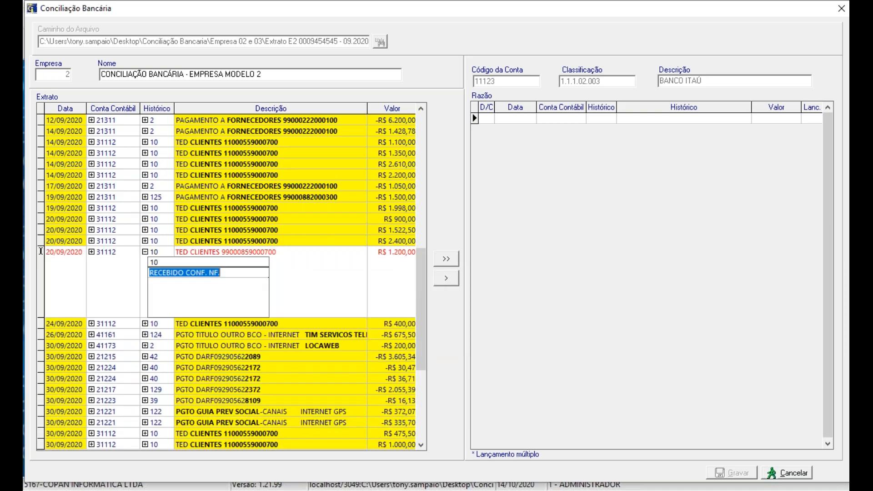
key(Return)
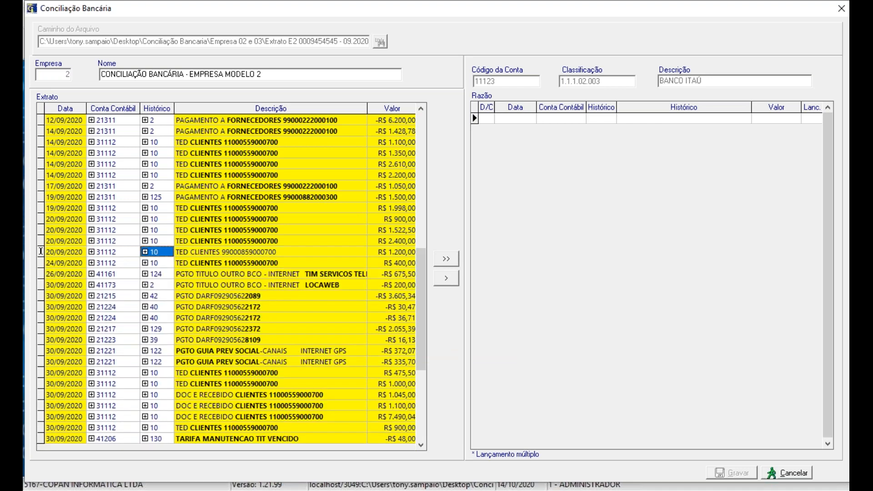
Step: Register the word CLIENTES and the number after it in the 20/09/2020 receipt's description as its future identification text
click(220, 251)
click(288, 245)
click(288, 250)
click(288, 250)
click(201, 251)
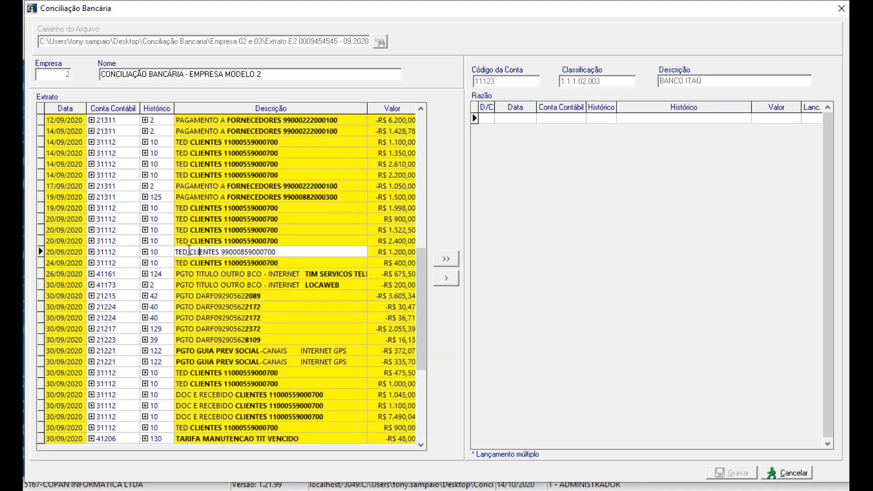
drag(190, 251, 330, 253)
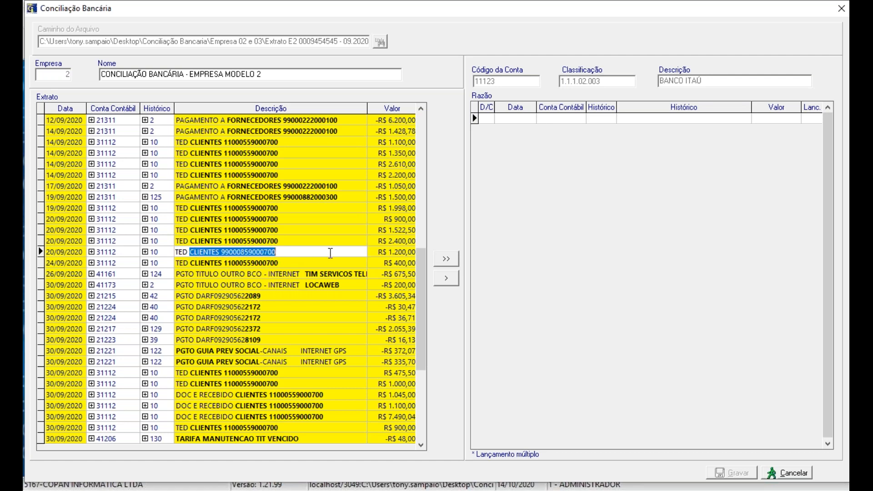
key(Return)
key(Left)
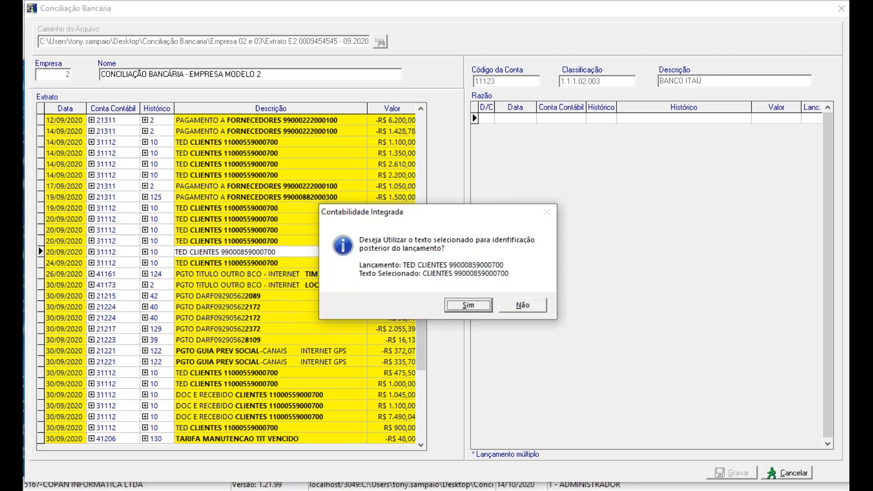
key(Return)
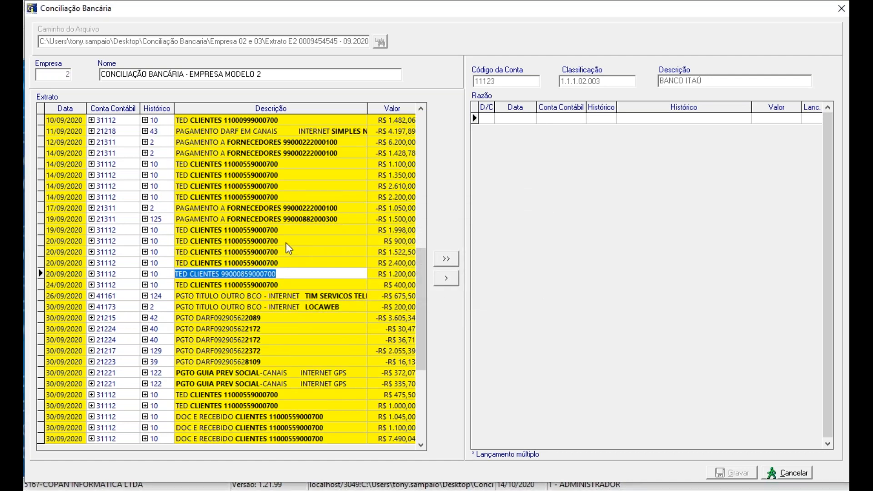
Step: Check the statement for remaining unclassified entries, transfer all September entries to the ledger and save the reconciliation
scroll(285, 241, down, 2)
scroll(284, 238, up, 7)
scroll(284, 238, up, 20)
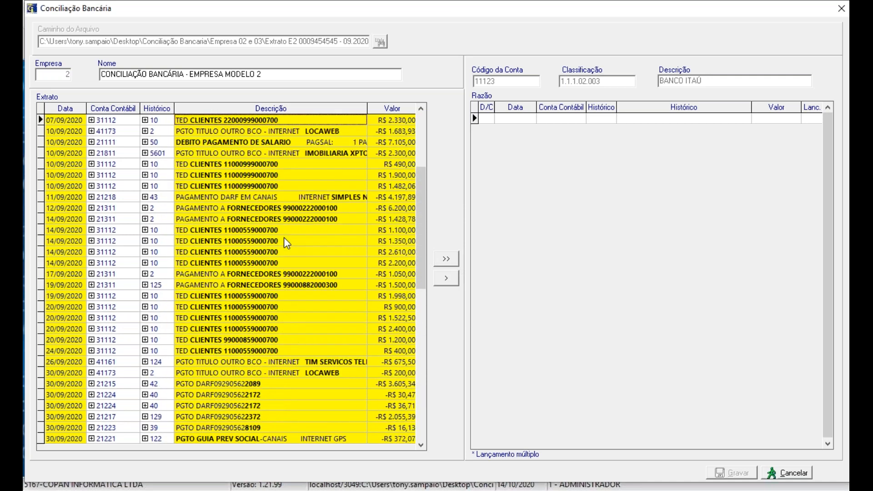
scroll(283, 238, up, 1)
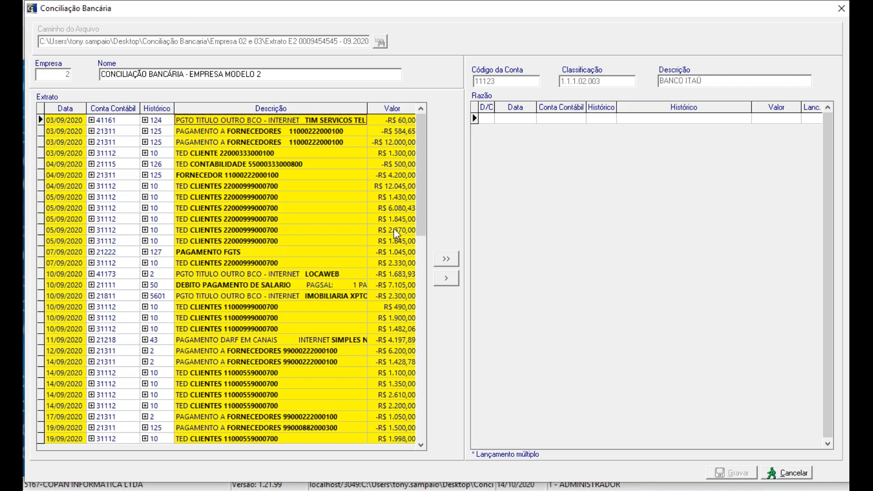
click(443, 259)
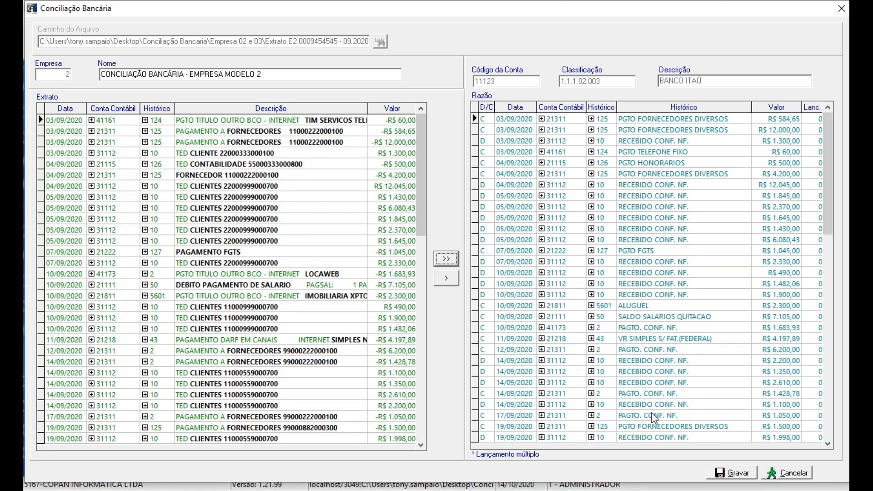
click(727, 474)
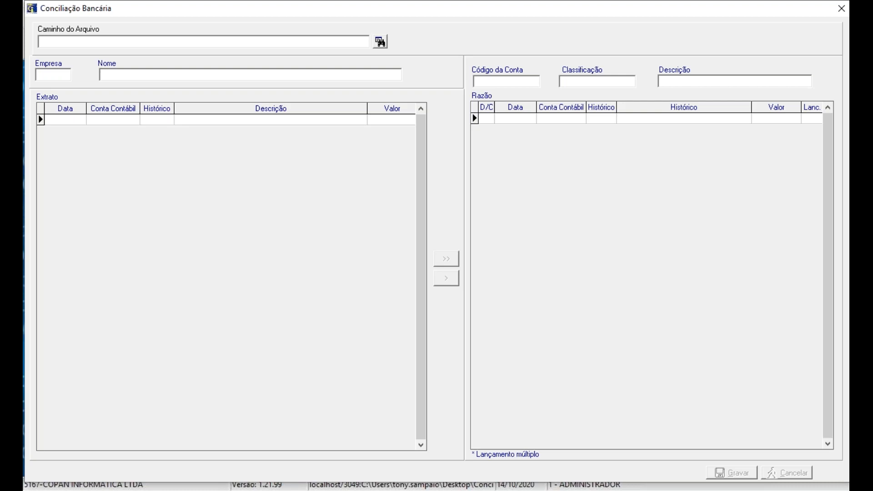
Step: Open the Razão report and set it to company 2 with initial and final period 9/2020
click(132, 21)
click(138, 51)
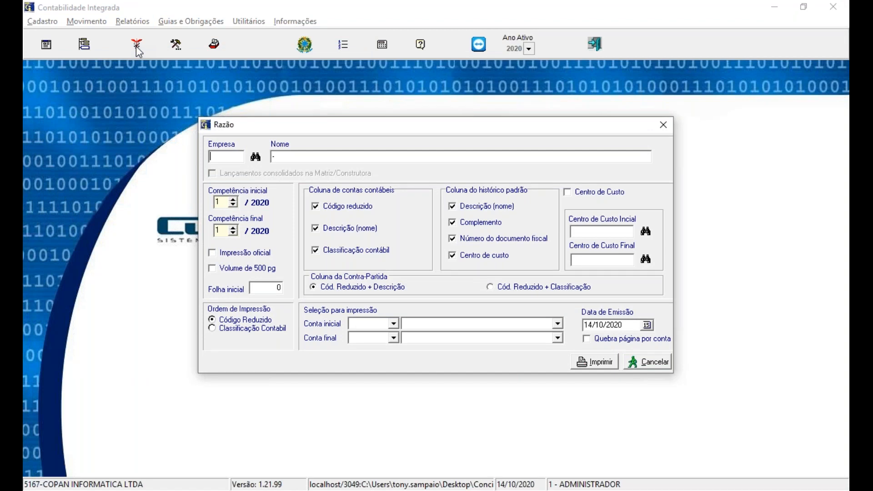
text(2)
key(Tab)
text(9)
key(Tab)
text(9)
key(Tab)
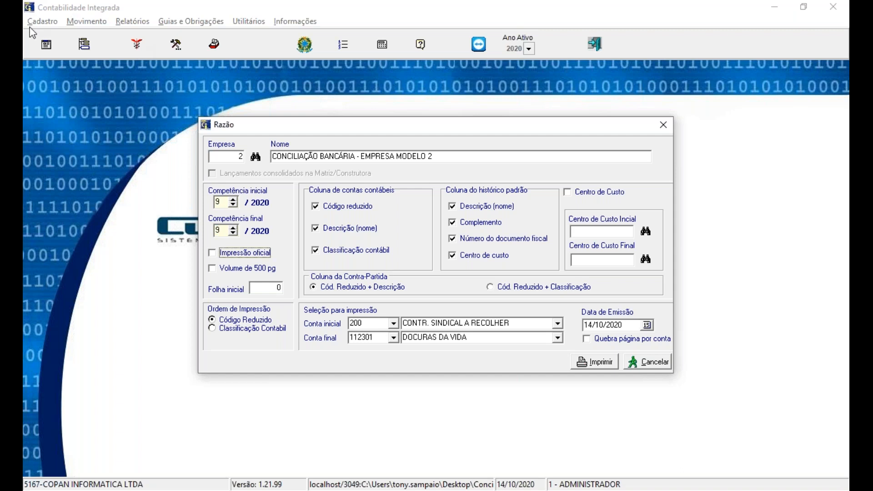
Step: Restrict the ledger report to account 11123 BANCO ITAÚ as both initial and final account, and generate it on Vídeo as Tinta/Laser
double_click(374, 323)
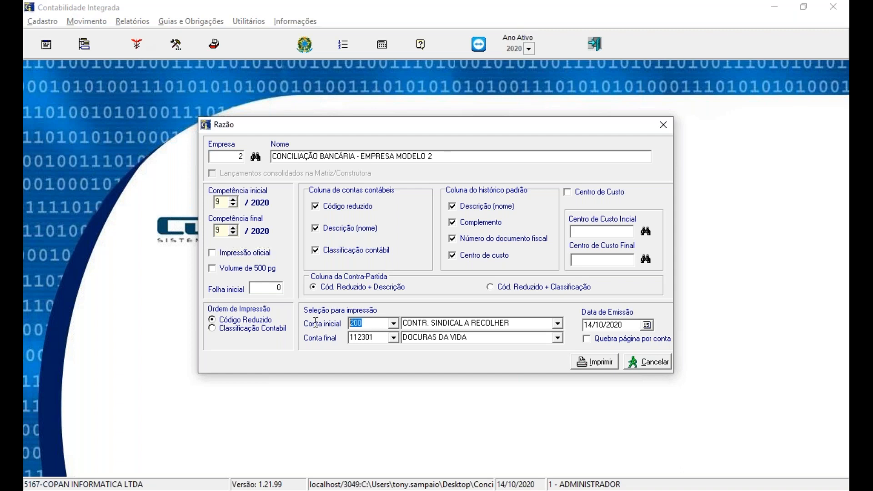
text(11123)
key(Tab)
text(11123)
key(Tab)
key(Tab)
key(Tab)
key(Tab)
key(Return)
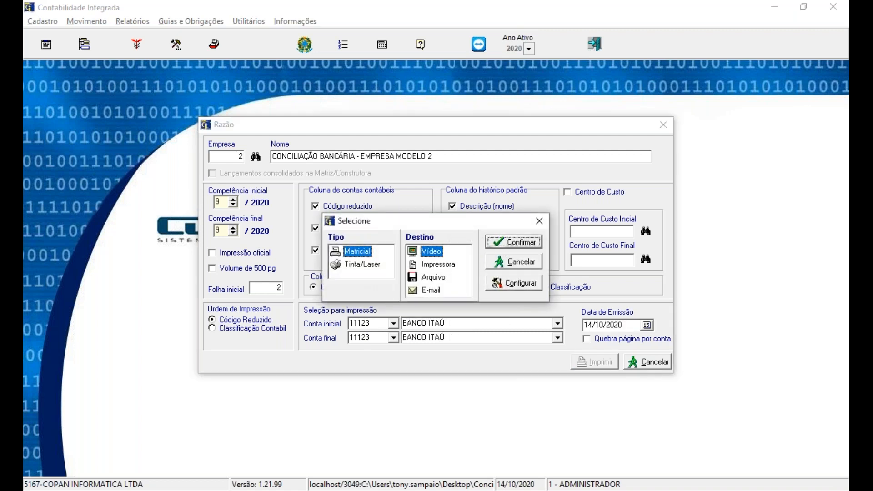
click(359, 265)
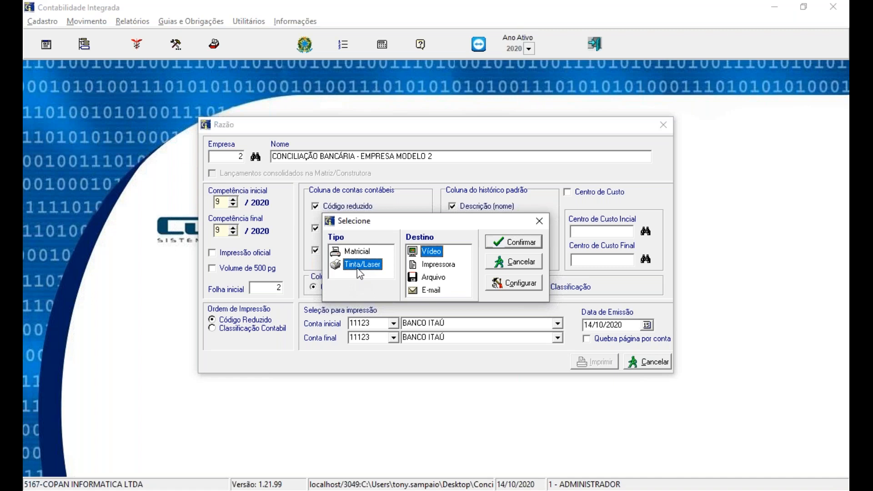
click(504, 243)
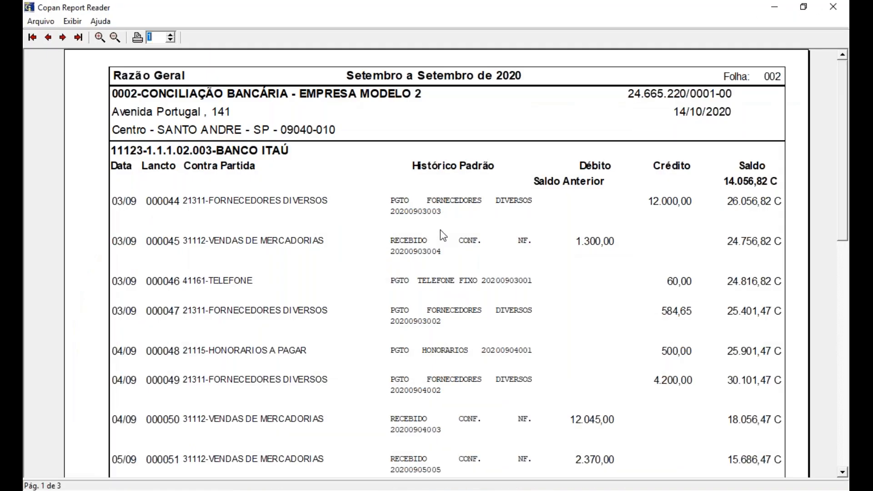
Step: Review the September entries and closing totals across all three pages of the BANCO ITAÚ ledger, then close the report
drag(839, 230, 844, 433)
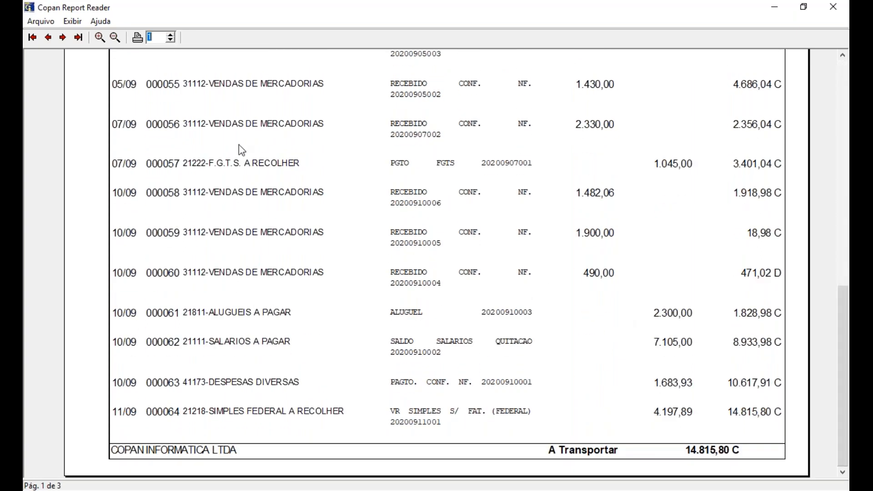
click(63, 37)
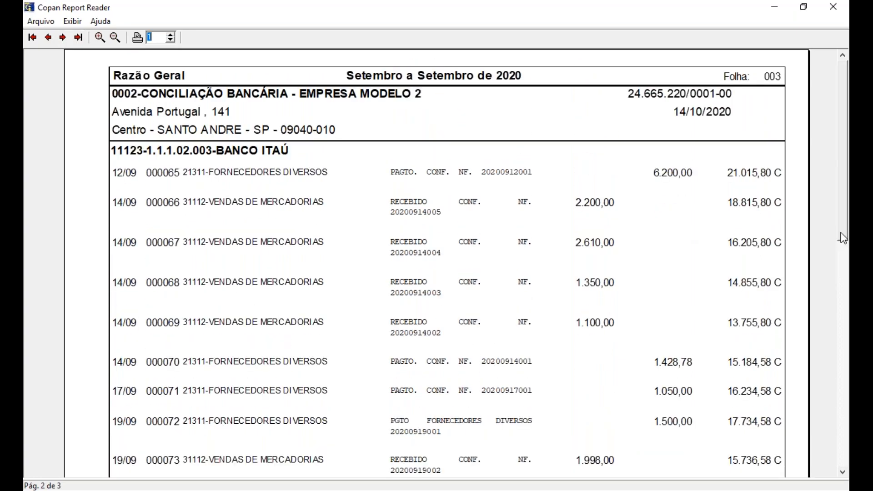
drag(844, 238, 839, 455)
click(63, 37)
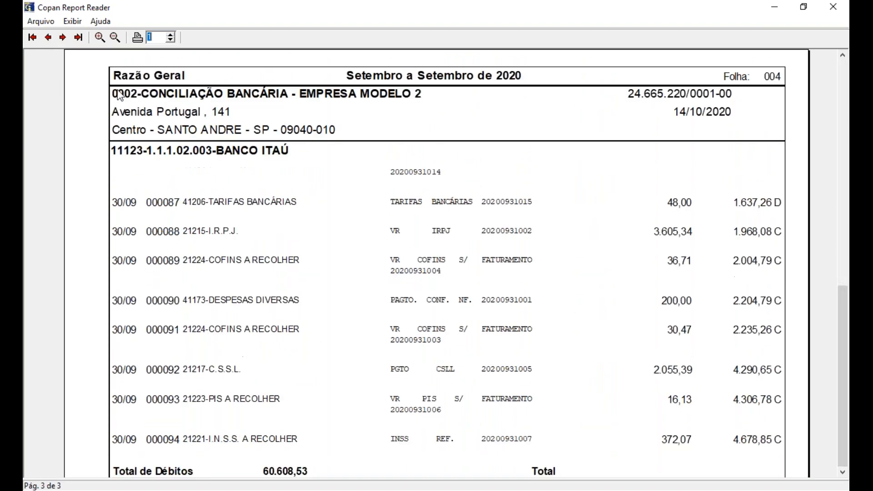
drag(842, 236, 844, 345)
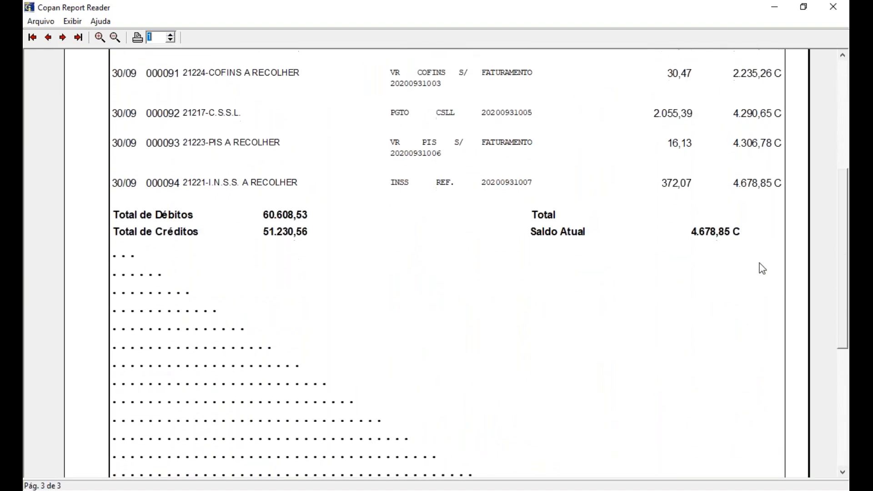
click(823, 6)
click(663, 125)
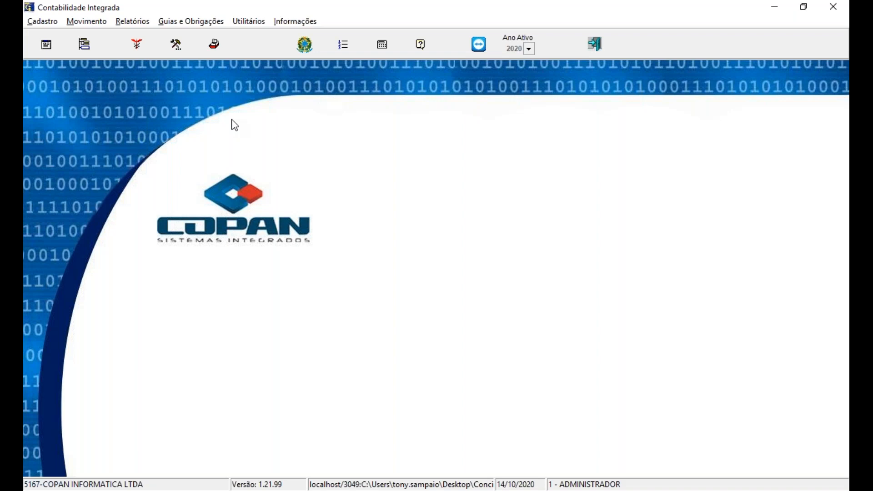
Step: Load company 3's August 2020 OFX statement into Conciliação Bancária and reuse the parameters of EMPRESA MODELO 2 for it
click(87, 26)
click(92, 49)
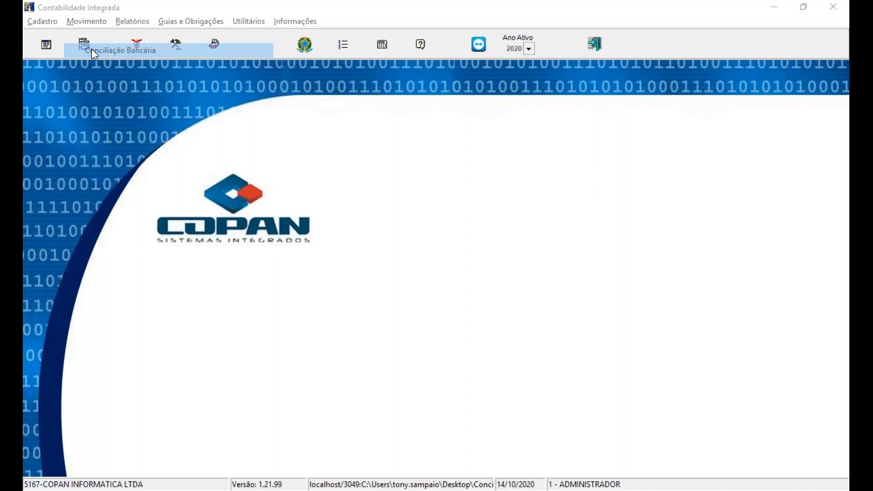
click(380, 42)
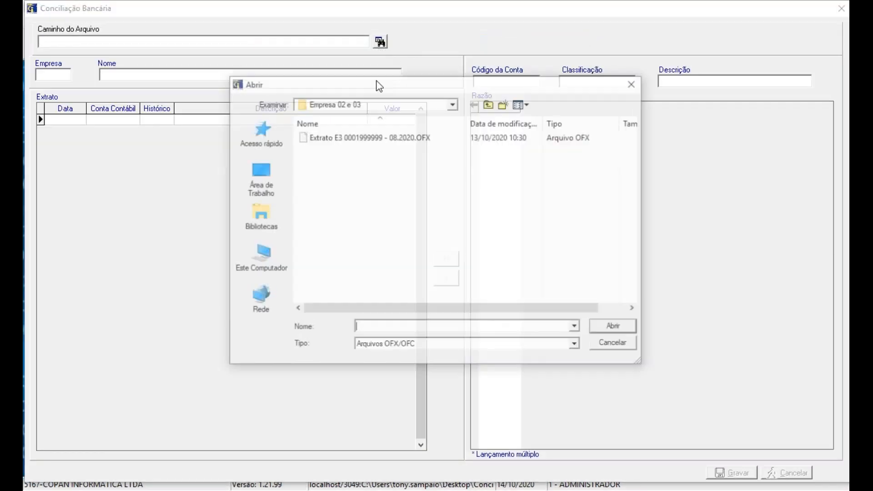
click(372, 140)
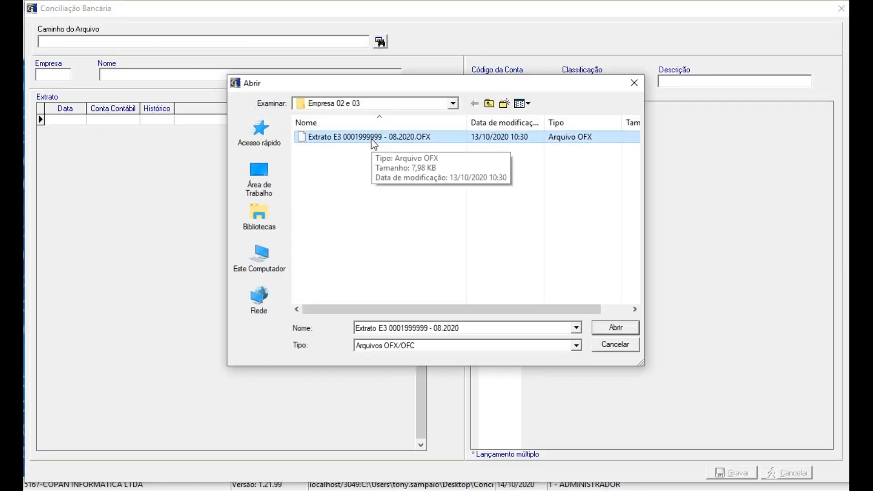
click(615, 327)
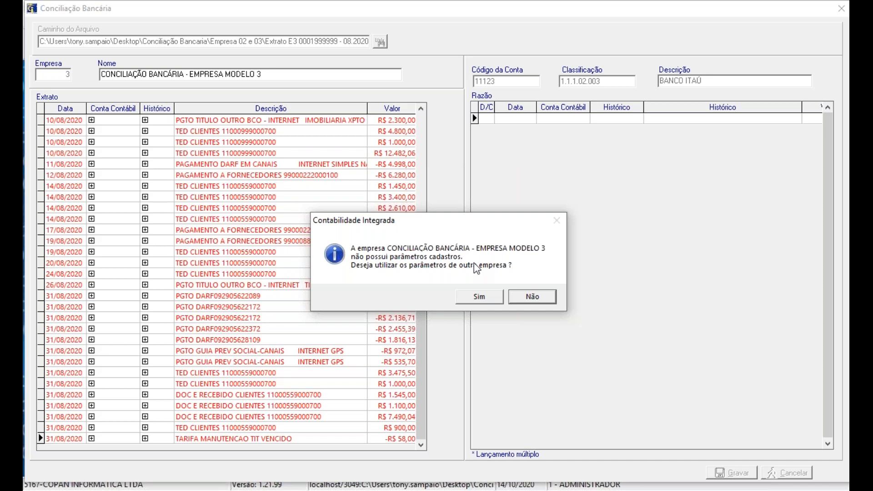
click(478, 298)
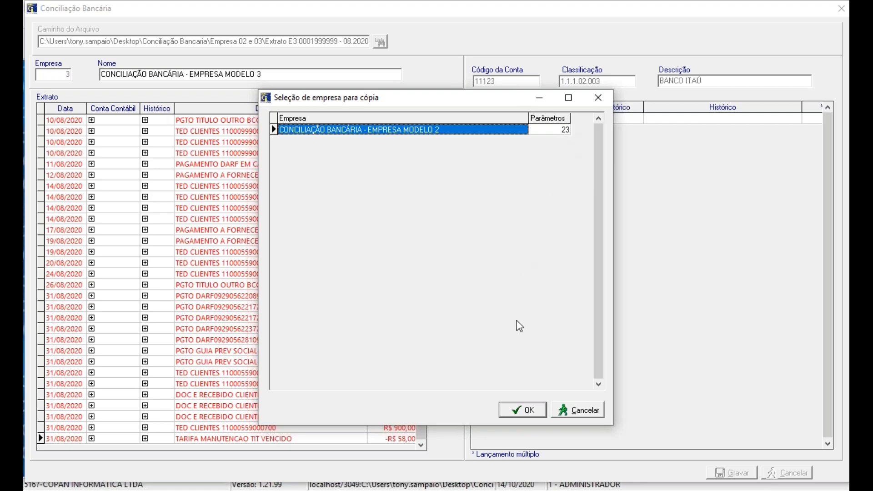
click(522, 411)
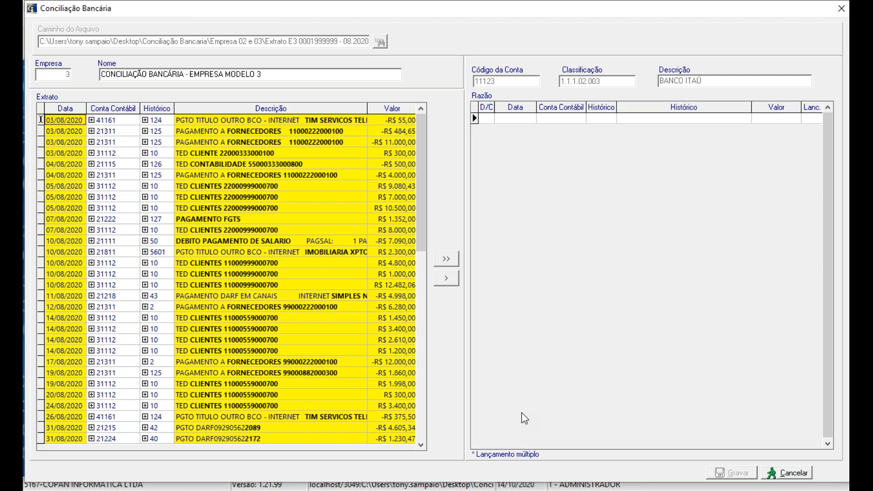
Step: Transfer all of company 3's August statement entries to the ledger, save the reconciliation and close it
click(438, 259)
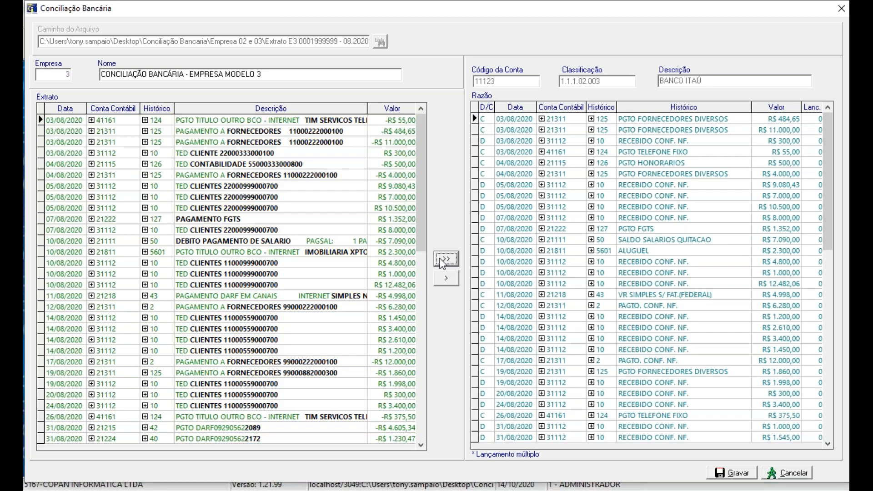
click(732, 474)
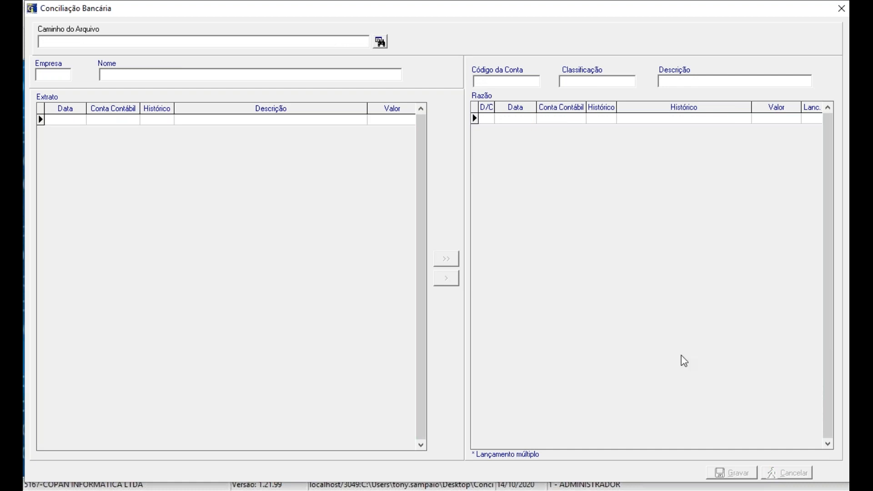
click(835, 7)
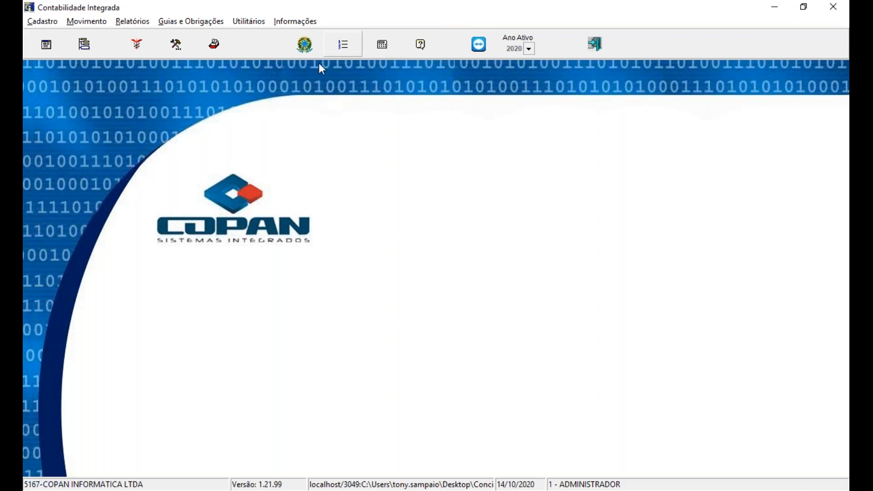
Step: Open company 3's accounting entry 15, dated 10/08/2020, from the entry search in Lançamento Contábil
click(96, 23)
click(97, 38)
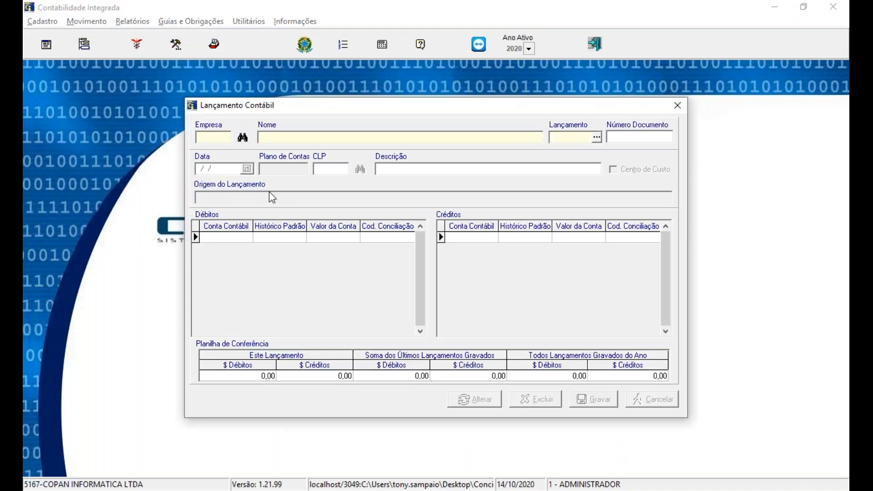
text(3)
key(Return)
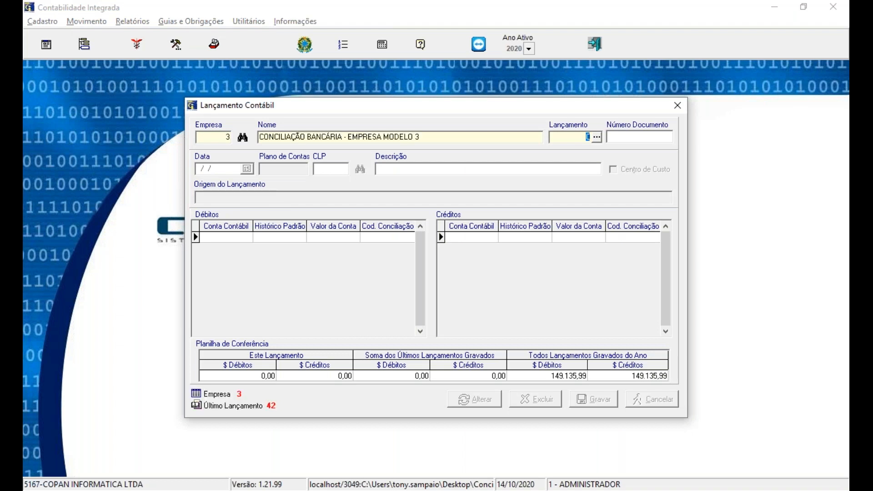
click(596, 136)
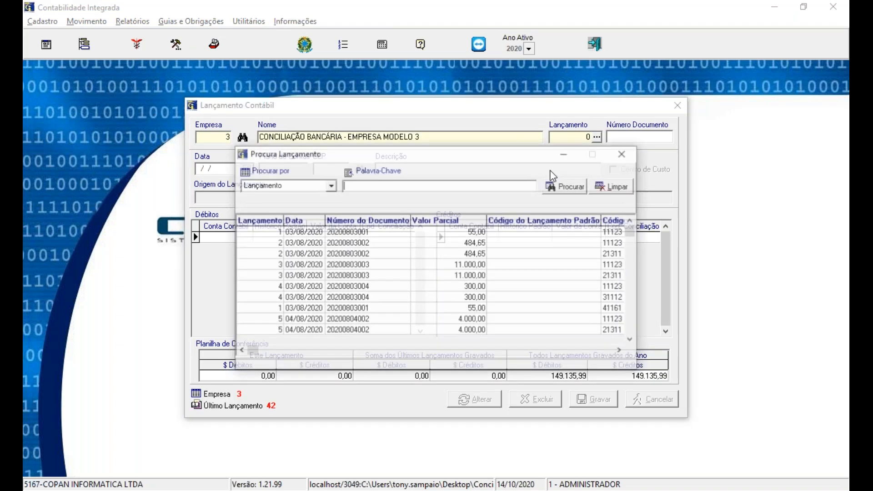
click(435, 247)
scroll(435, 247, down, 20)
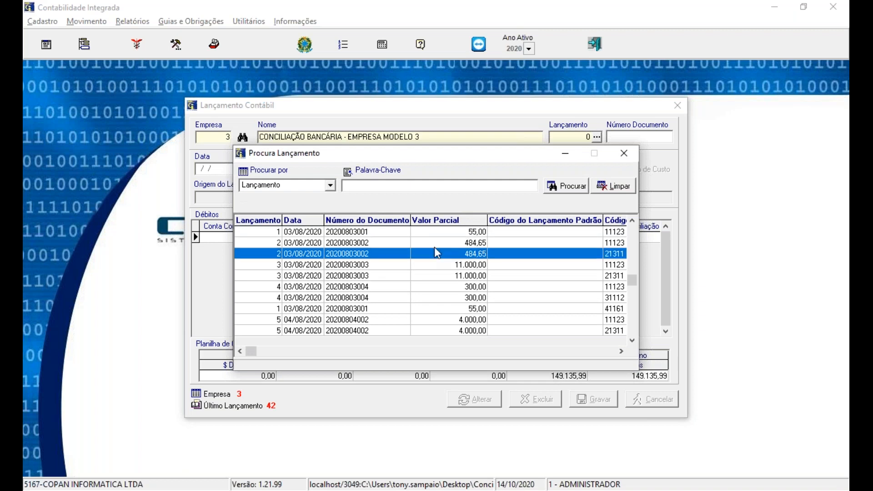
scroll(434, 247, down, 5)
scroll(435, 247, up, 3)
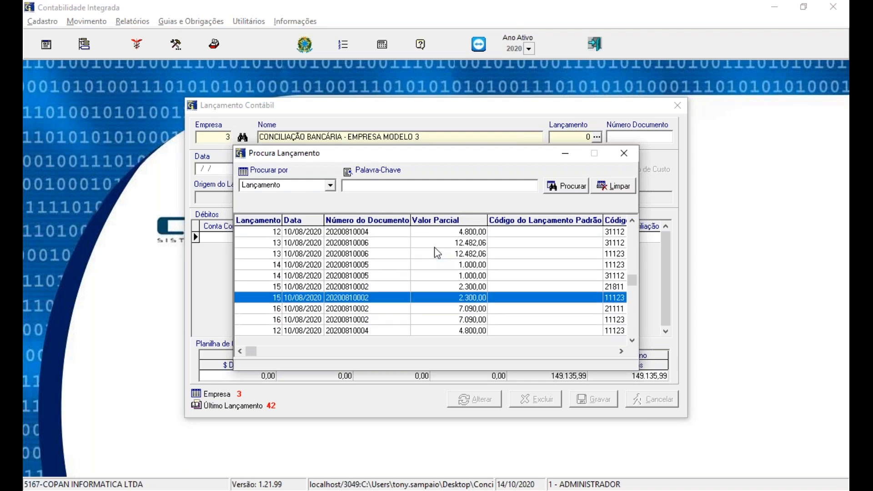
scroll(435, 248, up, 1)
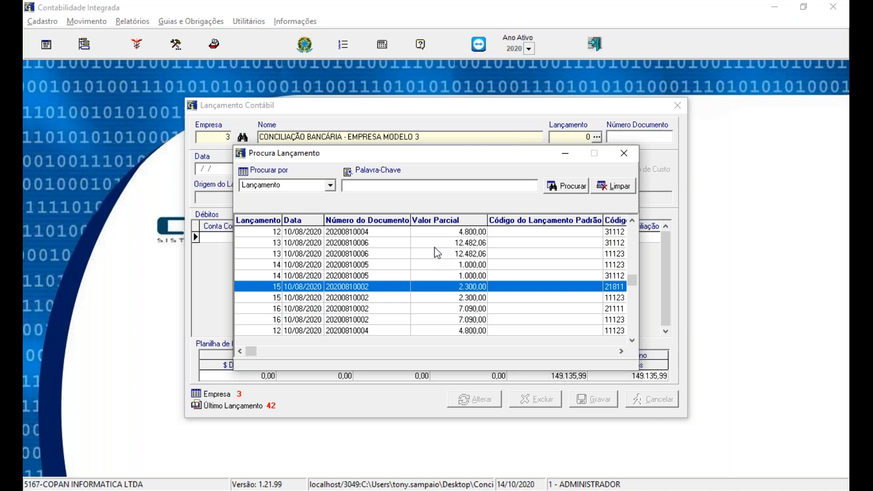
key(Return)
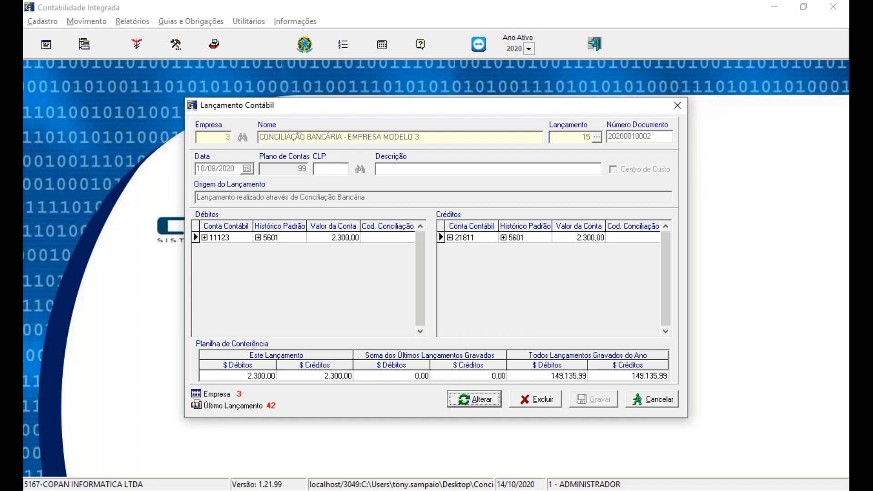
Step: Put entry 15 into edit mode and add a second credit line with account 41154 AGUA E ESGOTO, found by searching AGUA
click(459, 403)
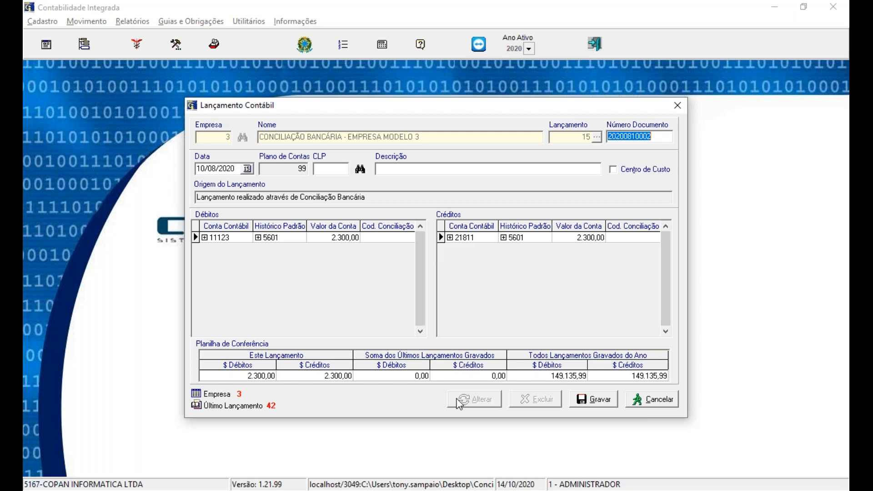
click(482, 239)
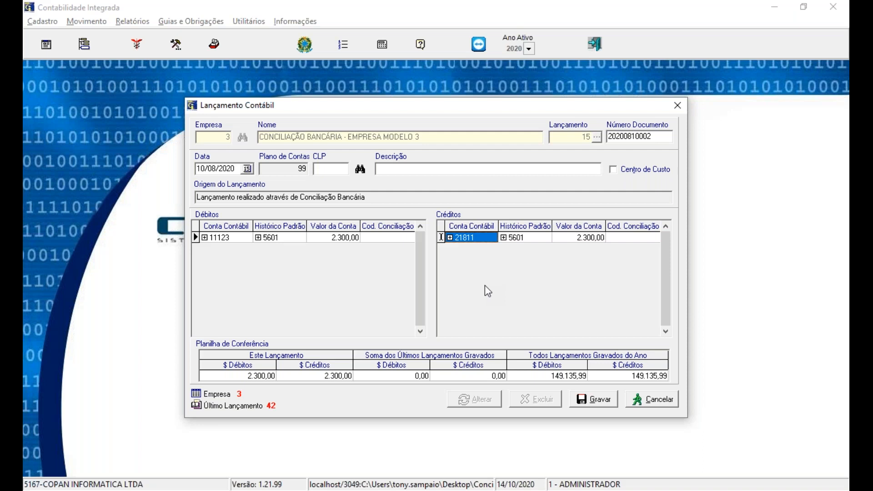
key(Down)
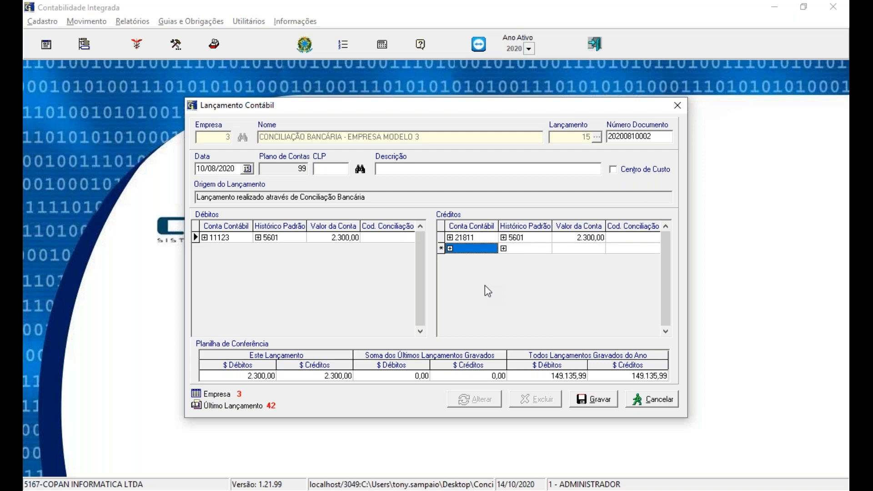
key(F2)
text(AGUA)
key(Return)
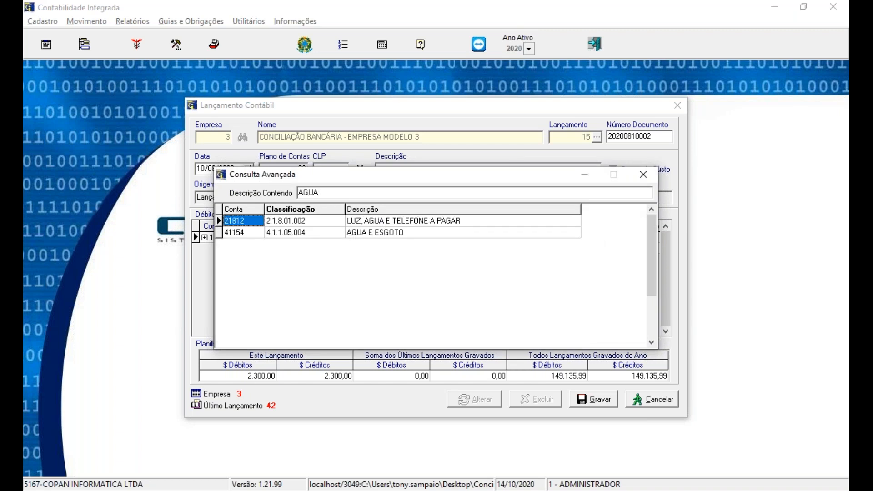
key(Down)
key(Return)
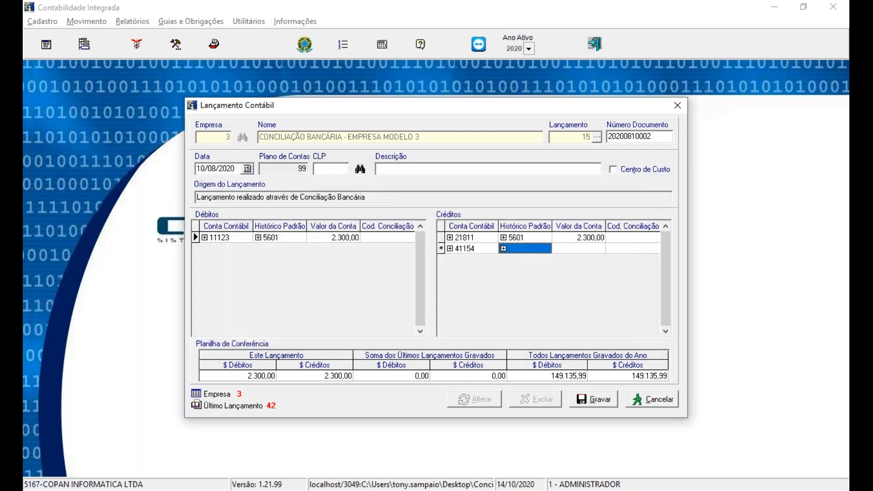
Step: Assign standard history 135 PGTO AGUA E ESGOTO to the 41154 credit line, found by searching PGTO
text(PGTO)
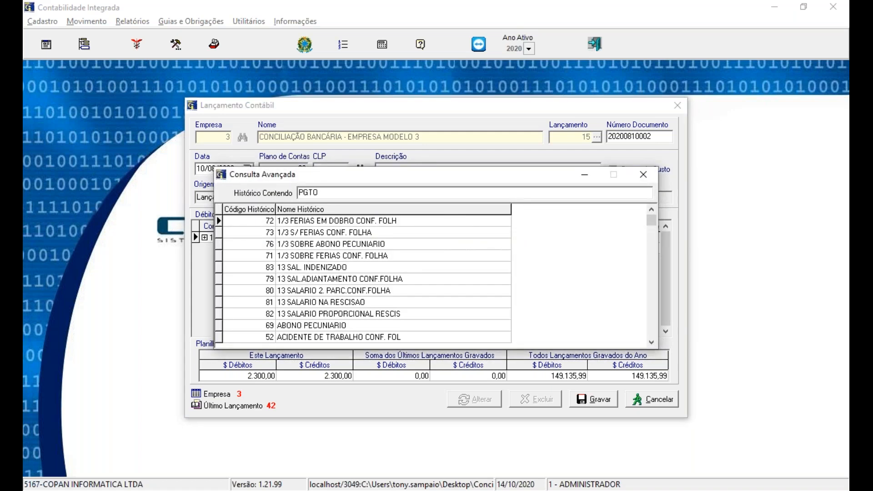
key(Return)
key(Down)
key(Down)
key(Down)
key(Down)
key(Down)
key(Down)
key(Down)
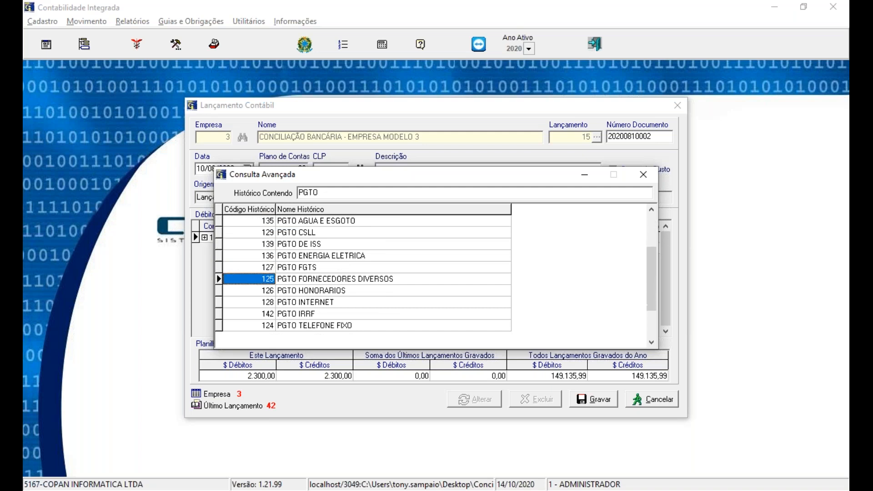
key(Up)
key(Up)
key(Up)
key(Up)
key(Up)
key(Up)
key(Up)
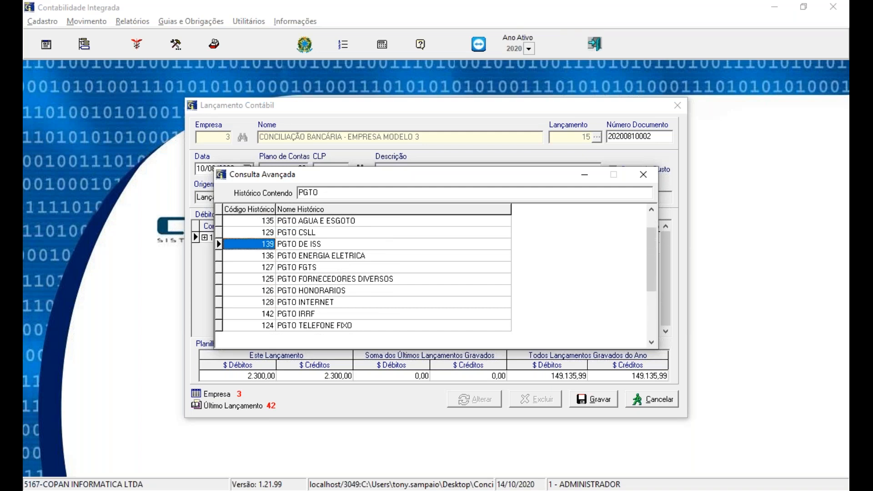
key(Return)
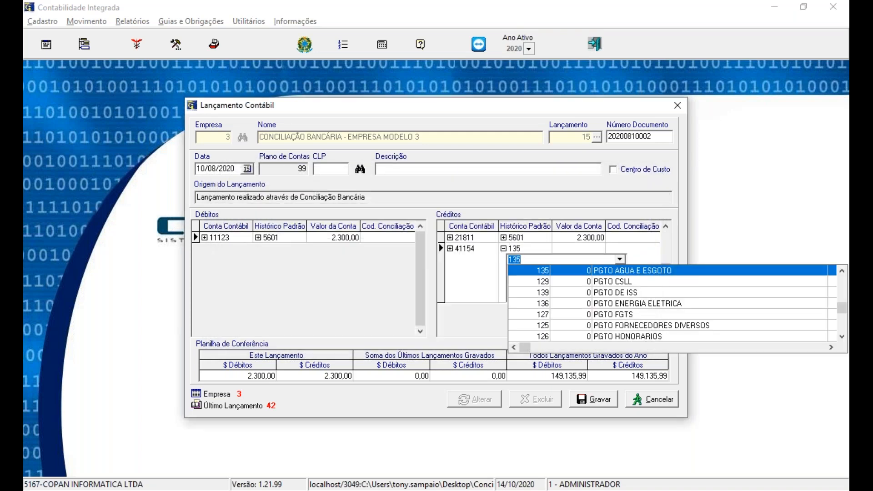
key(Return)
key(Return)
Step: Split the credit amounts, setting the 21811 line to 1.900,00 and the 41154 line to 400,00
key(Up)
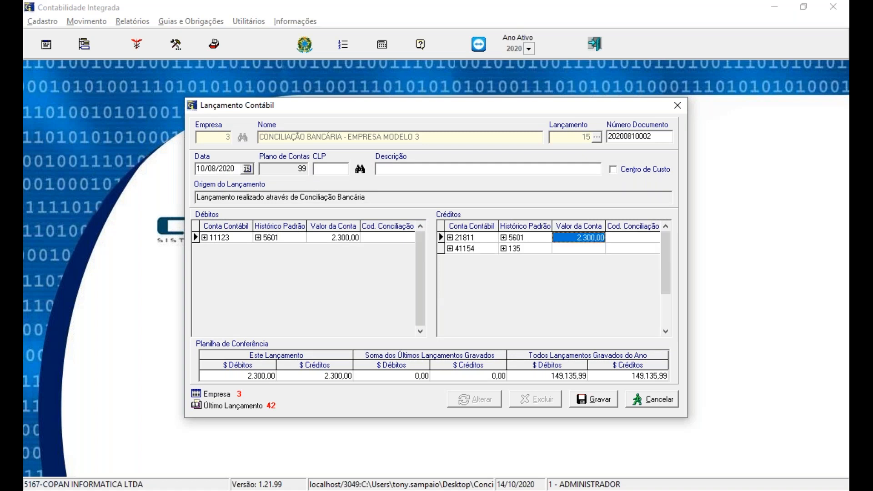
text(19000)
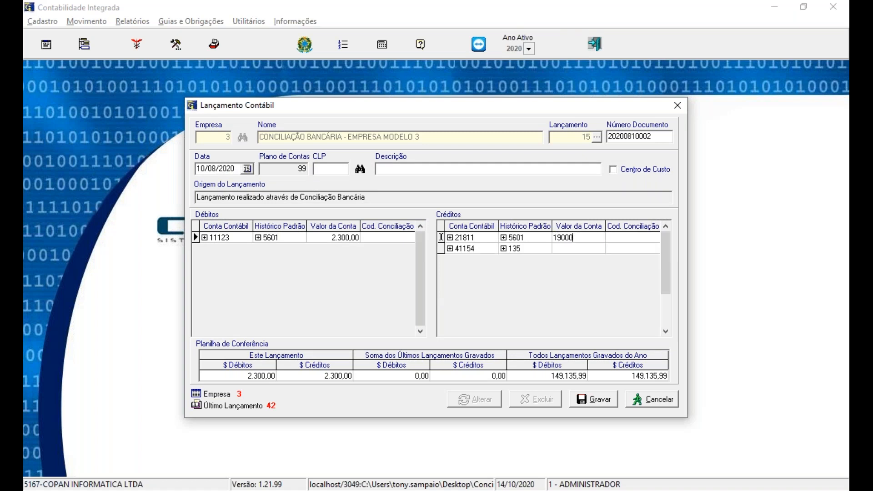
key(BackSpace)
key(Down)
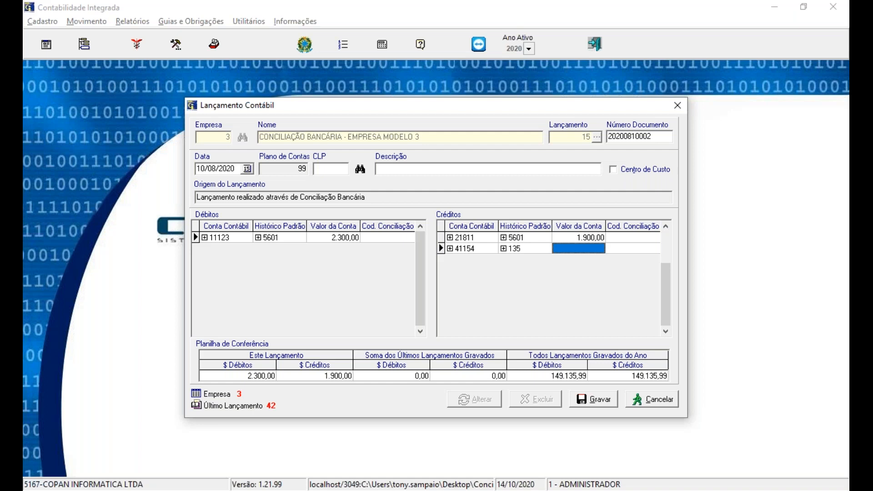
text(400)
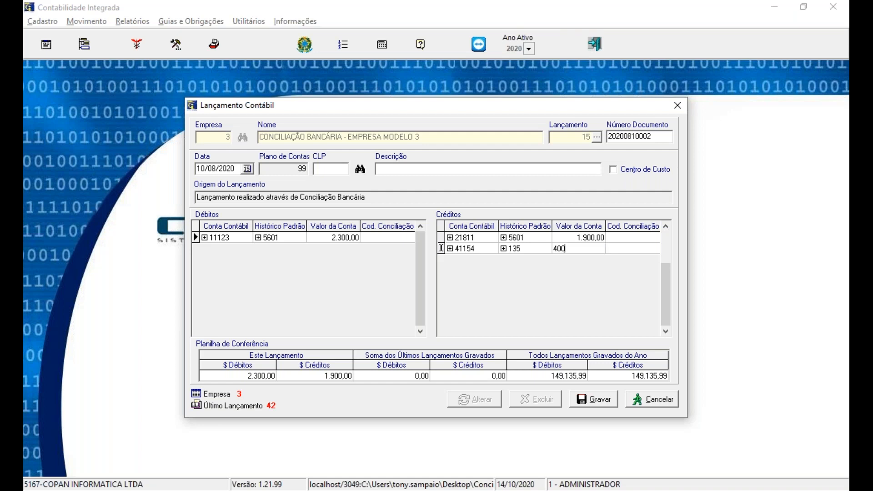
Step: Change the first credit line's account to 21342 and save the entry
key(Up)
key(Left)
key(Left)
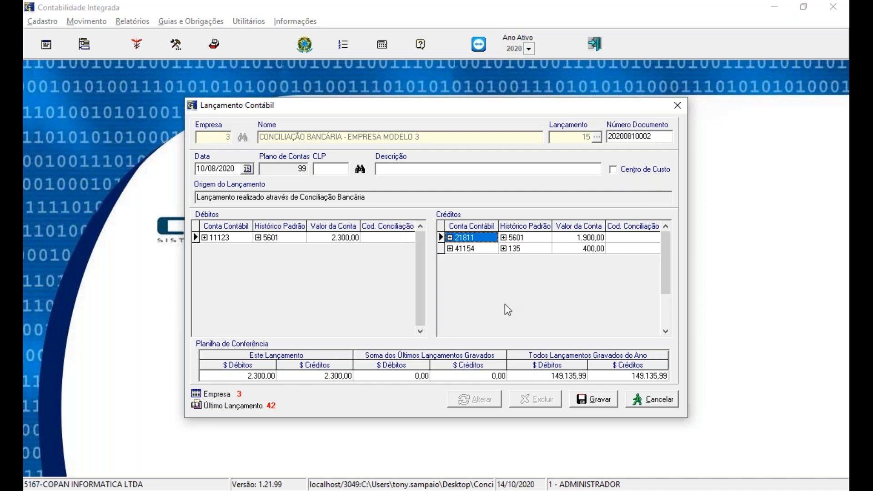
click(450, 238)
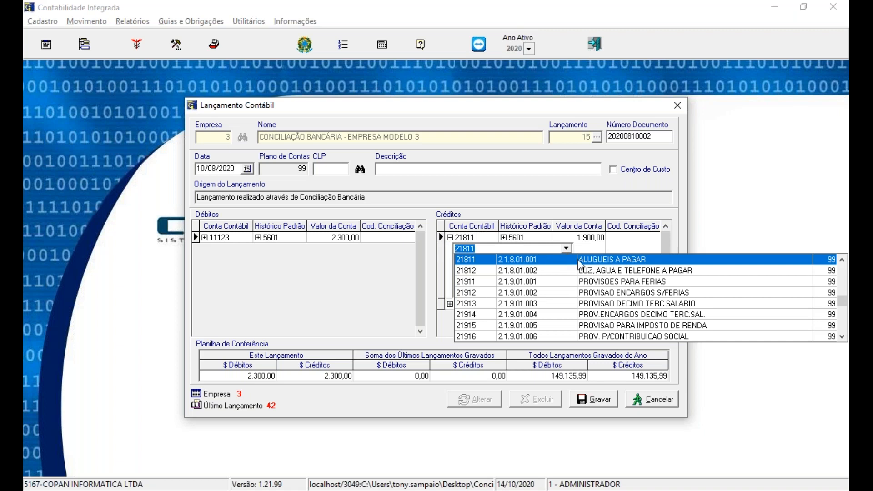
text(21342)
key(Return)
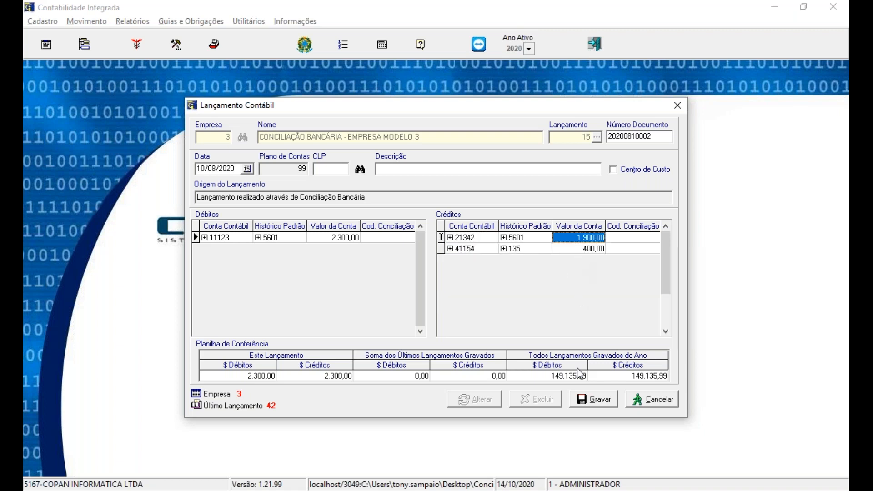
click(591, 399)
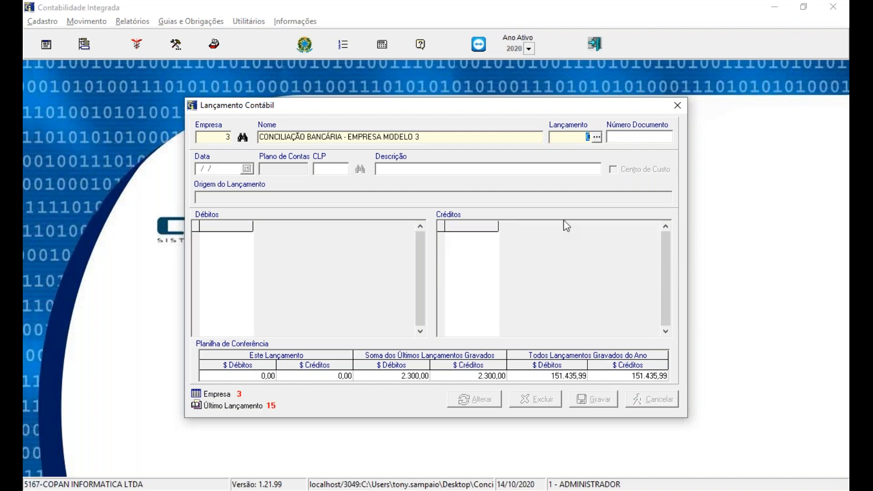
Step: Reopen entry 15 to check its origin and split credits, and close Lançamento Contábil
text(15)
key(Return)
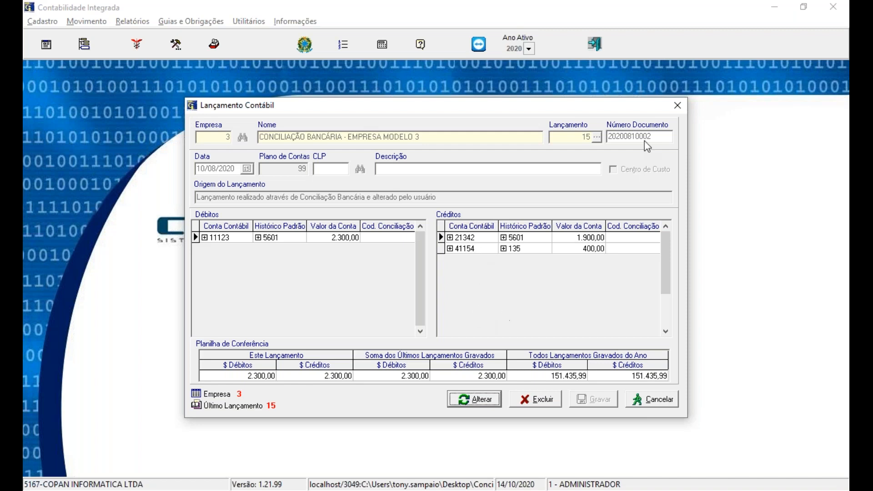
click(674, 109)
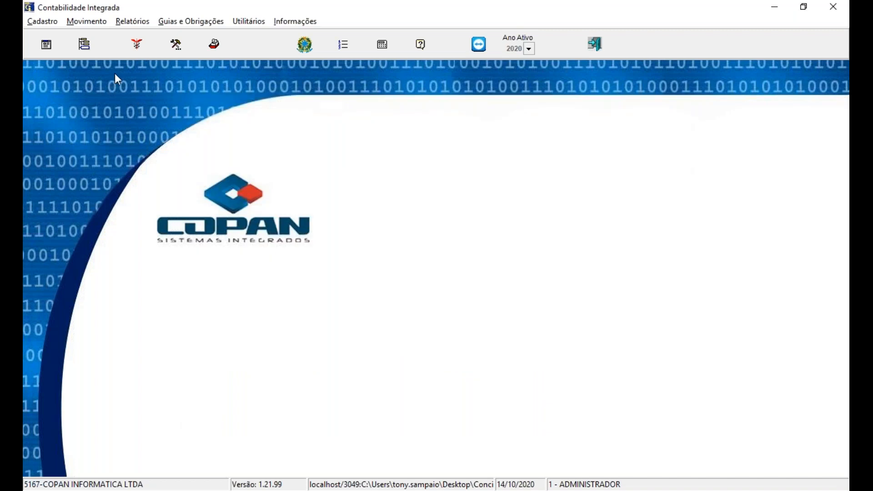
Step: Open company 3's processed August 2020 statement in Conciliação Bancária, check how entry 15 is shown, and close it
click(97, 23)
click(99, 49)
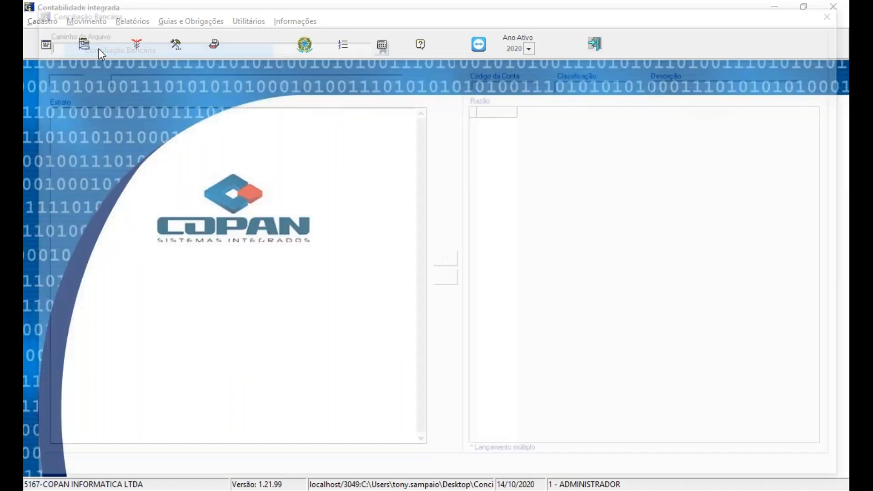
click(381, 42)
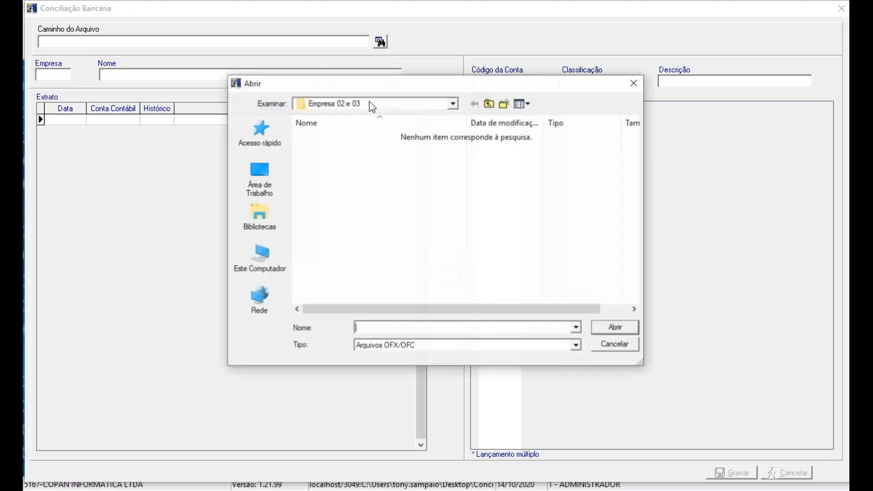
click(416, 345)
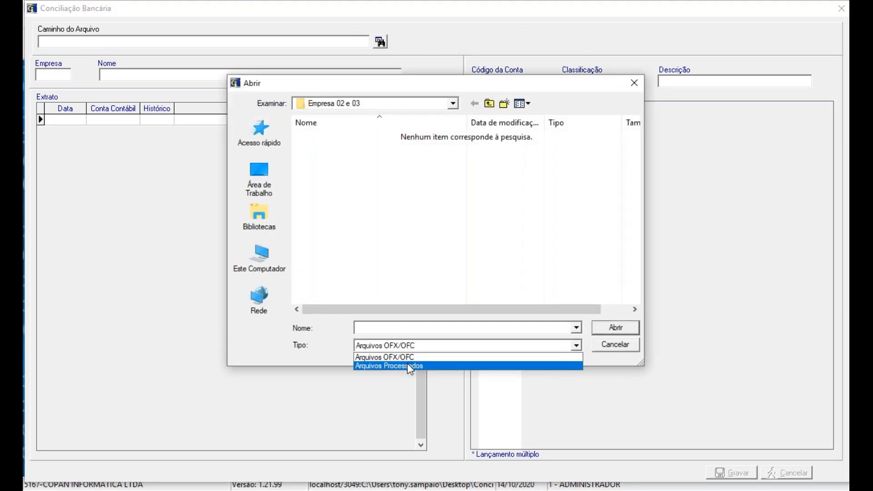
click(408, 366)
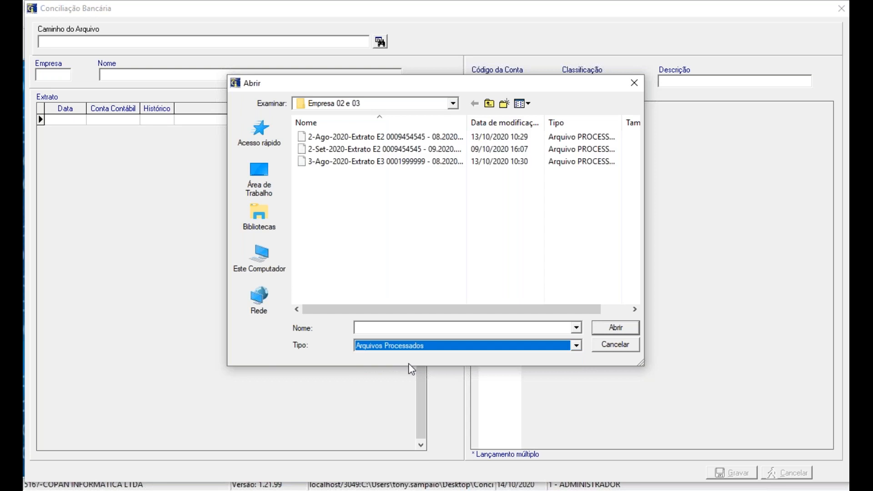
click(360, 163)
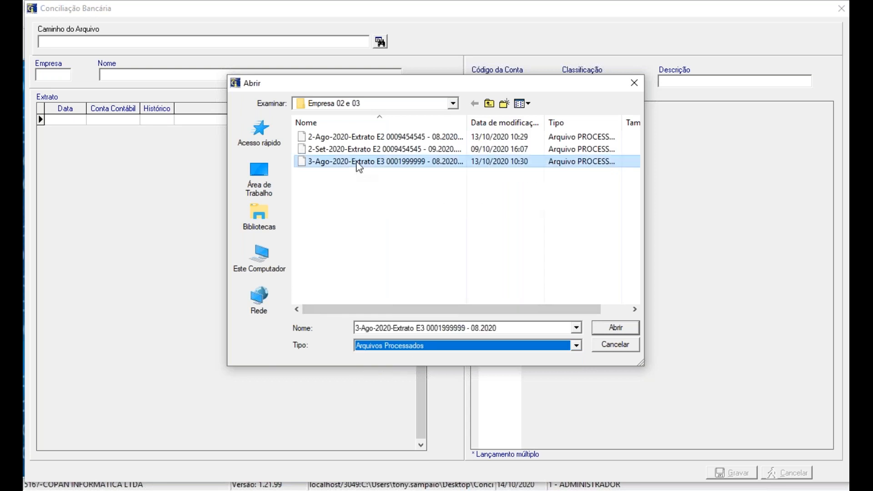
click(606, 329)
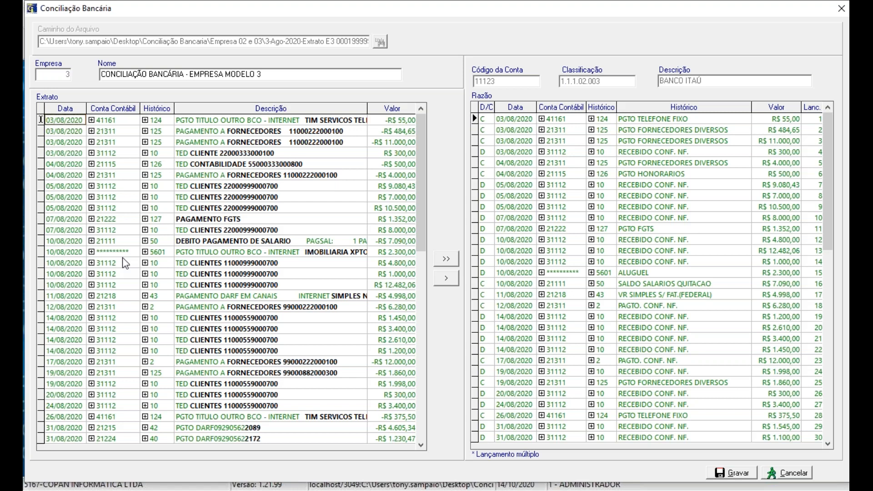
click(838, 8)
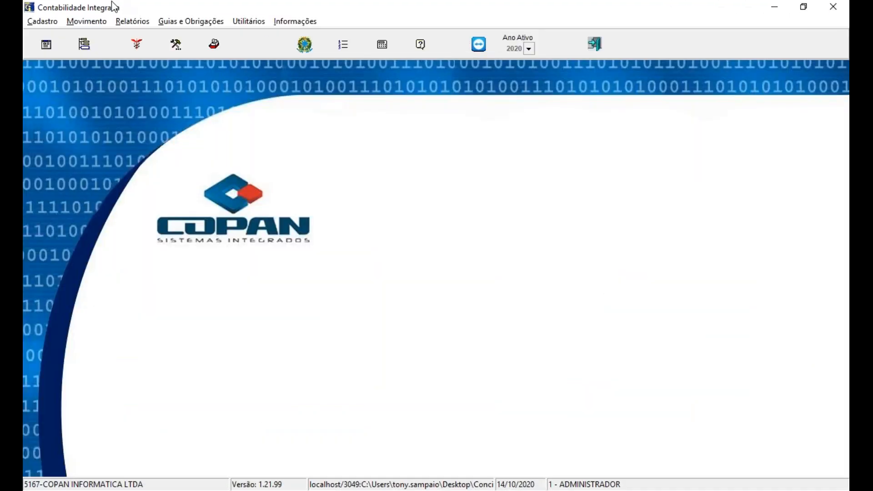
Step: Start a Razão report for company 3 with initial and final period 8/2020
click(134, 22)
click(138, 54)
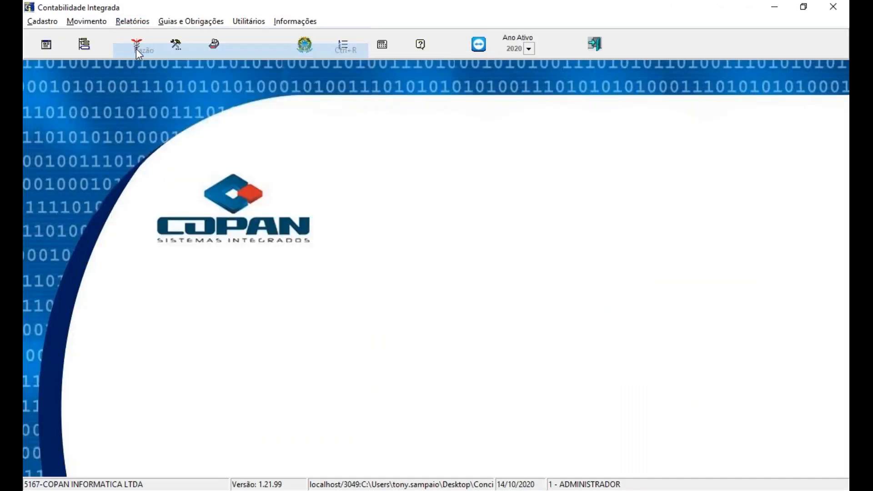
text(3)
key(Tab)
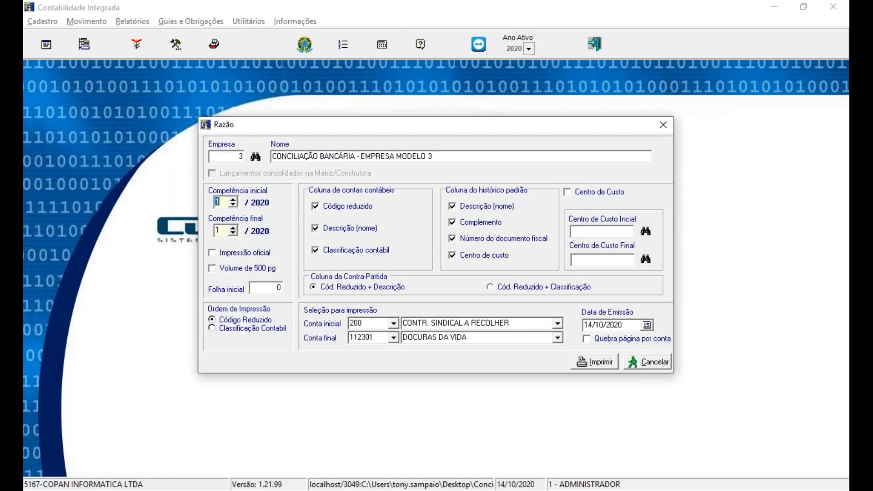
text(8)
key(Tab)
text(8)
key(Tab)
Step: Limit the Razão to account 11123 BANCO ITAÚ and generate it on video as Tinta/Laser
click(366, 323)
text(11123)
key(Tab)
text(11123)
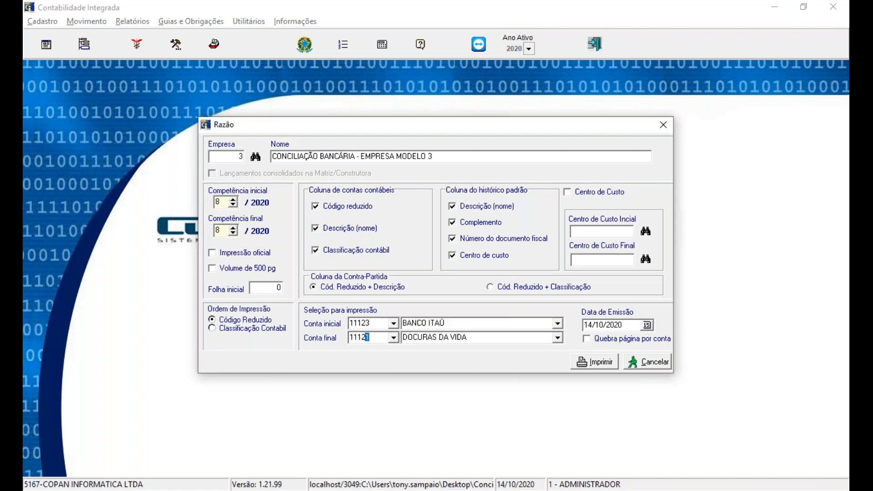
key(Tab)
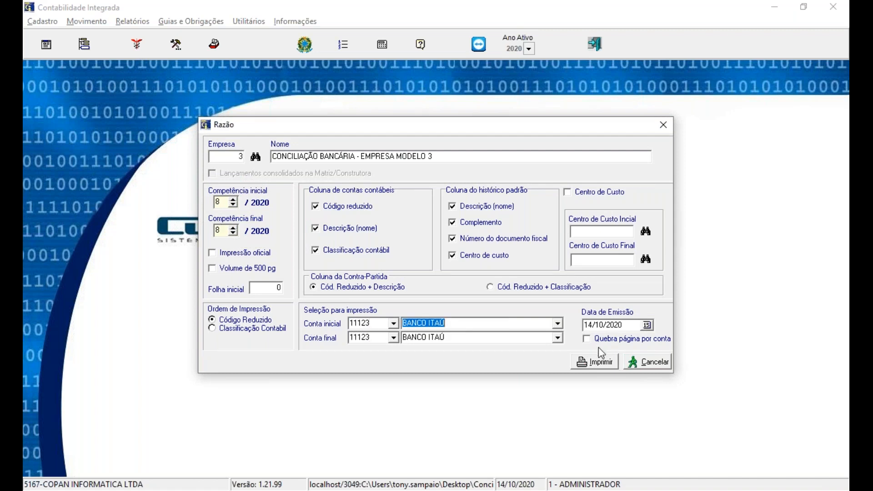
click(601, 363)
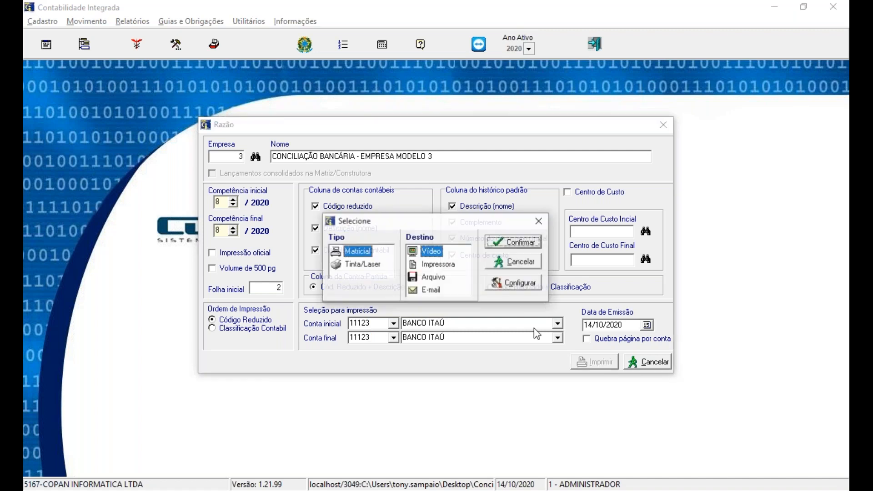
click(337, 265)
click(498, 244)
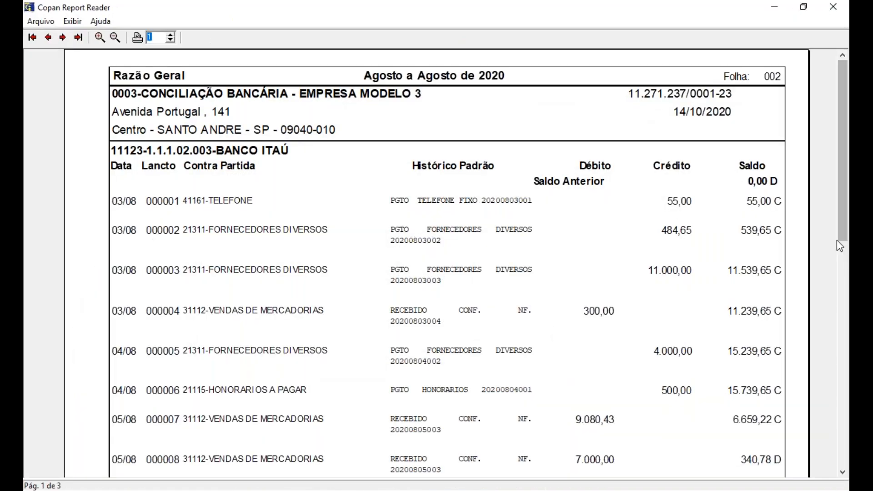
Step: Review all pages of the BANCO ITAÚ ledger, including entry 15, and close the report and the Razão dialog
drag(844, 240, 845, 454)
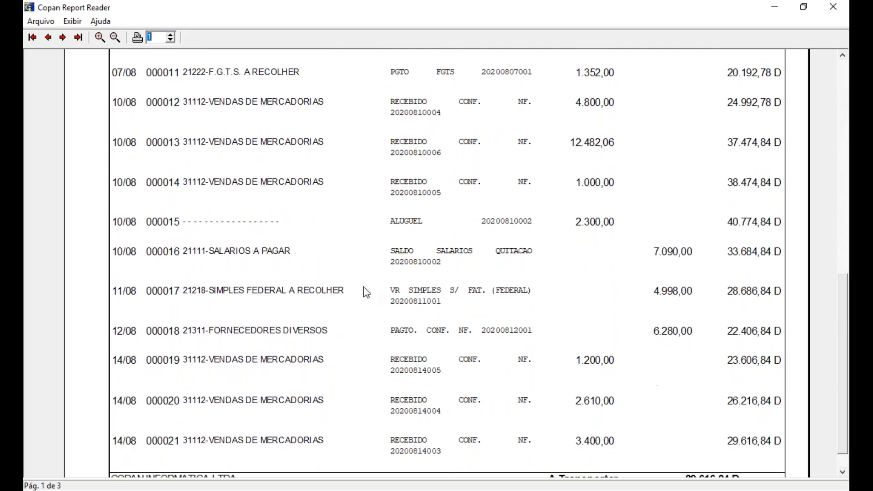
click(66, 40)
drag(844, 239, 847, 435)
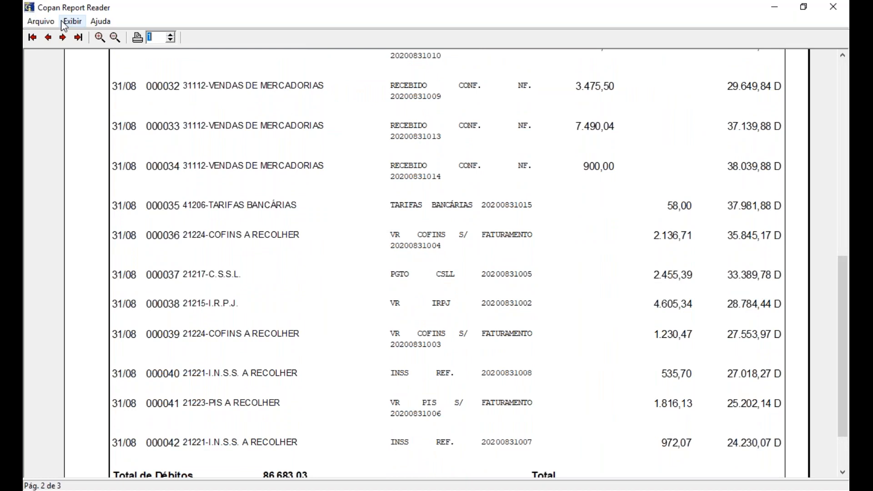
click(63, 37)
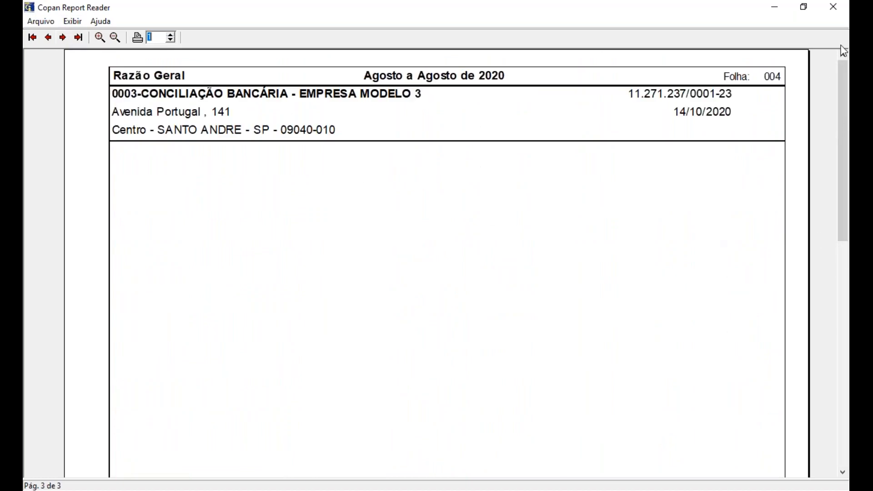
click(836, 13)
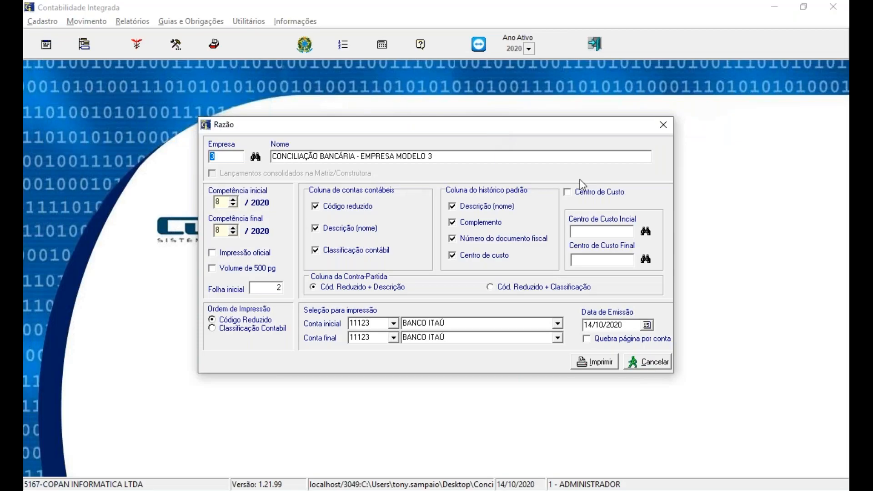
click(664, 127)
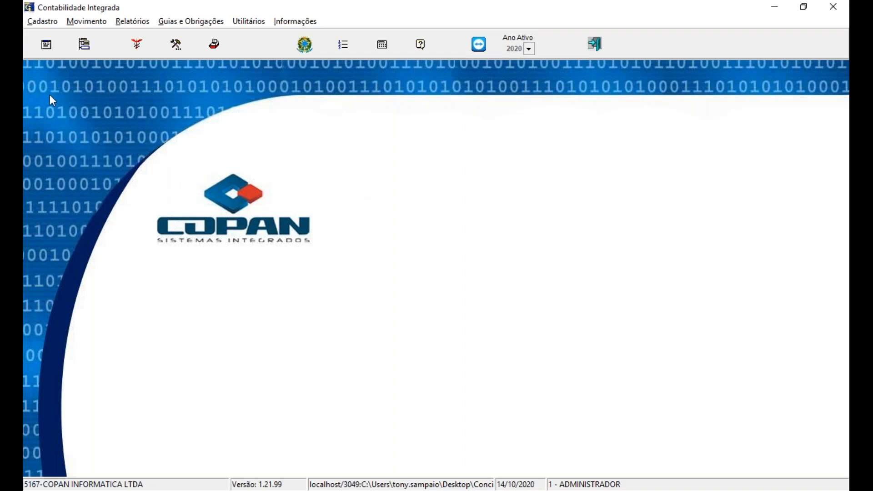
Step: Open the Conciliação Bancária parameters for company 2 with chart of accounts 99 and account 11123
click(48, 21)
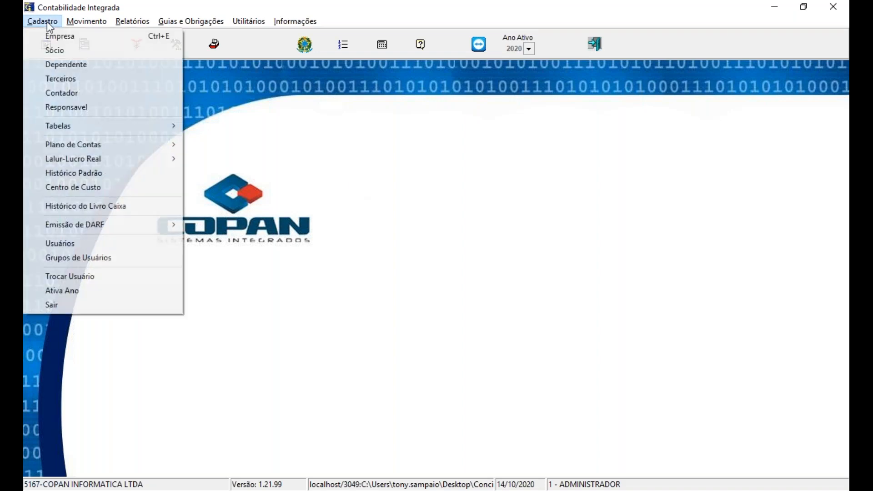
mouse_move(68, 145)
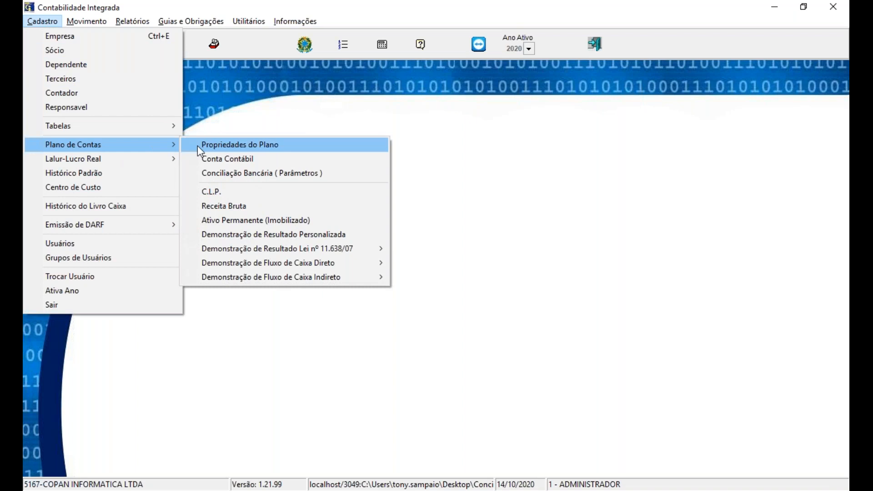
click(228, 173)
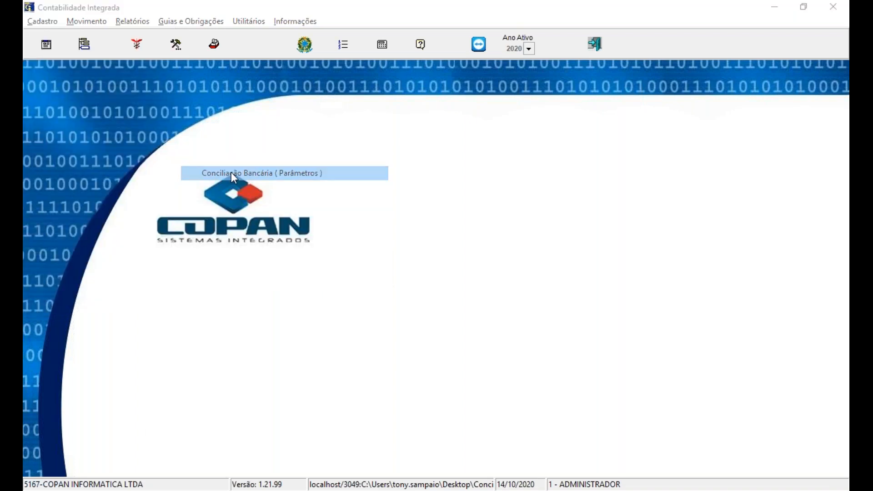
text(2)
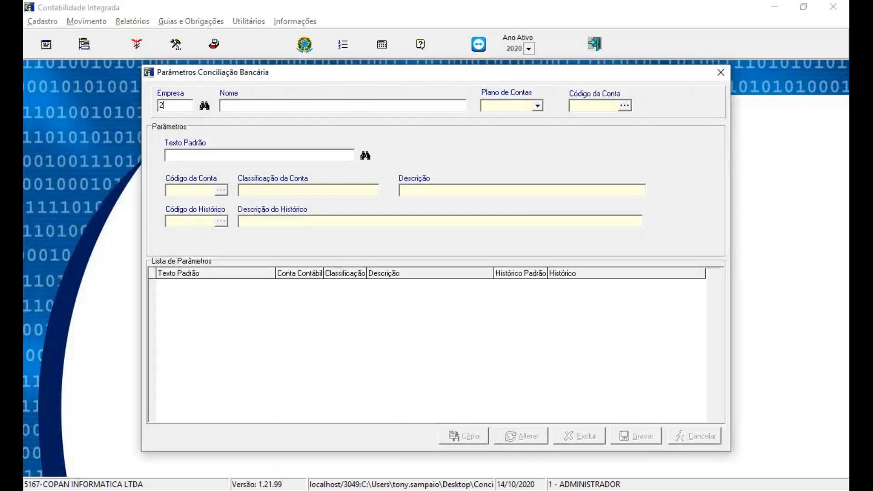
key(Tab)
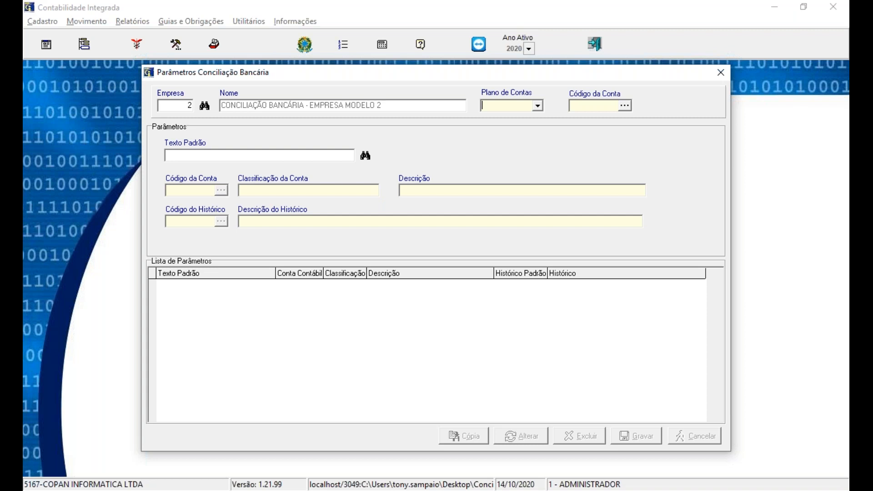
text(99)
key(Tab)
text(11123)
key(Tab)
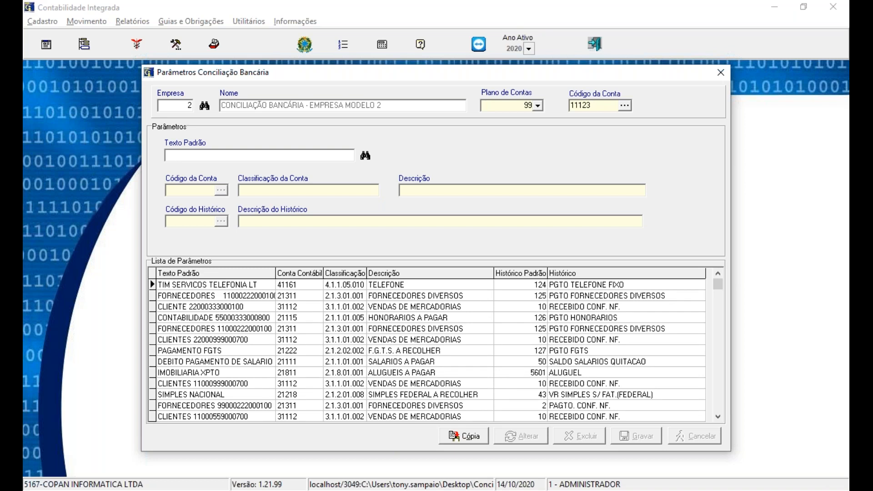
Step: Browse the first entries of the parameter list and open the TIM SERVICOS TELEFONIA LT parameter's details
click(217, 289)
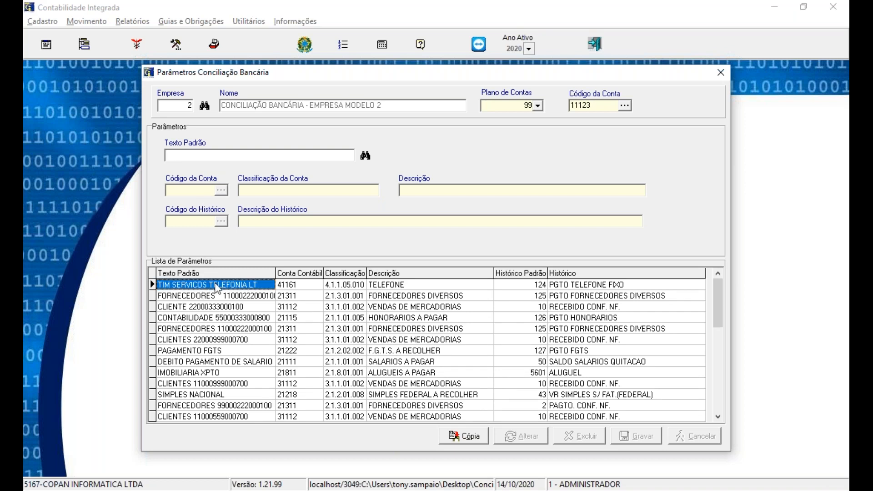
key(Down)
key(Down)
key(Down)
key(Down)
key(Down)
key(Down)
key(Down)
key(Down)
key(Down)
key(Down)
key(Down)
key(Down)
key(Down)
key(Down)
key(Down)
key(Down)
key(Down)
key(Down)
key(Down)
key(Down)
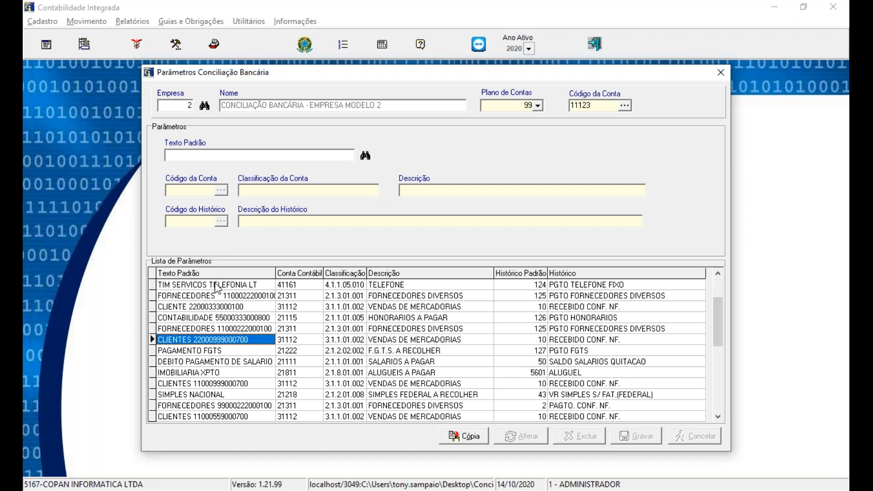
key(Up)
key(Up)
key(Up)
key(Up)
key(Up)
key(Up)
key(Up)
key(Up)
key(Up)
key(Up)
key(Up)
key(Up)
key(Up)
key(Up)
key(Up)
key(Up)
key(Up)
key(Up)
key(Up)
key(Up)
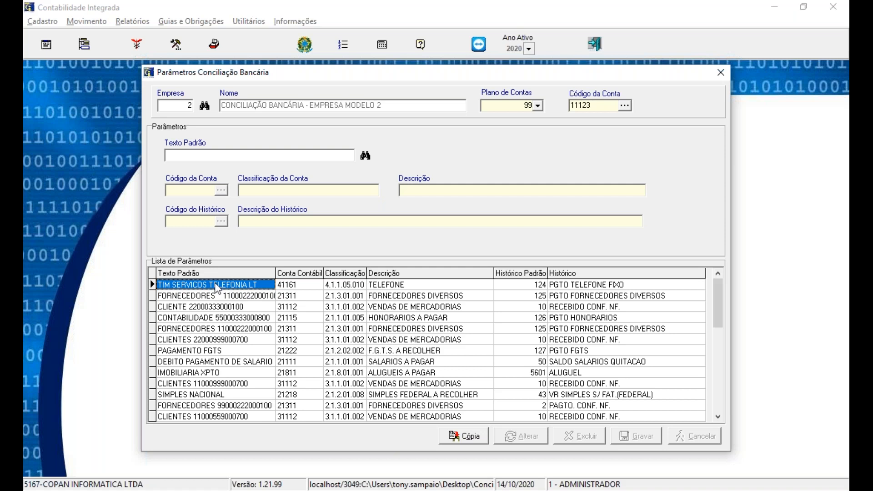
double_click(217, 288)
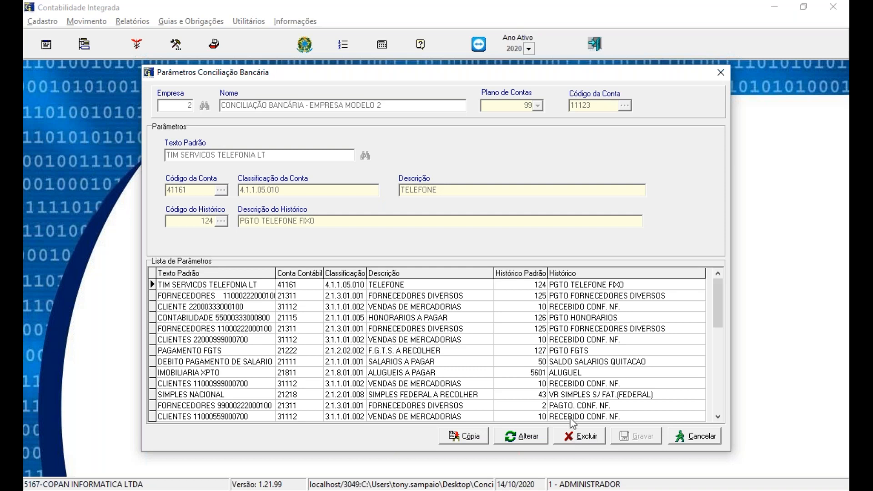
Step: Copy company 2's reconciliation parameters to CONCILIAÇÃO BANCÁRIA - EMPRESA MODELO 3, save the copy, and close both parameter windows
click(464, 437)
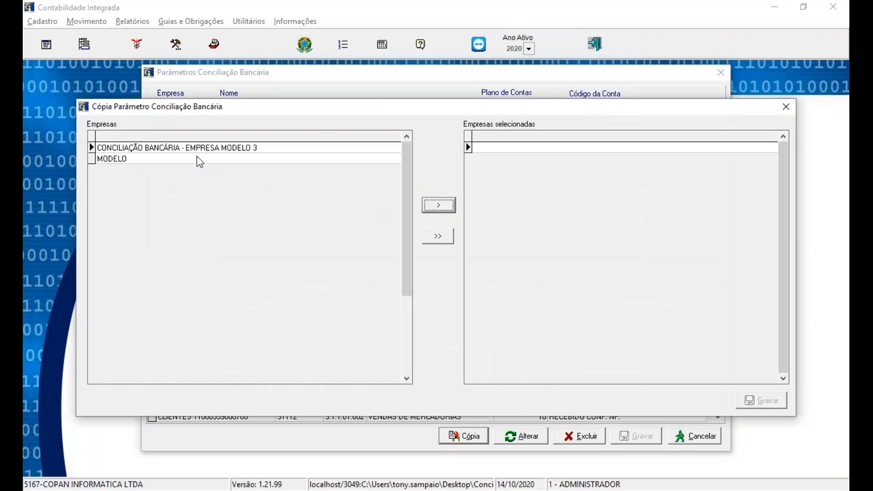
click(199, 159)
click(191, 149)
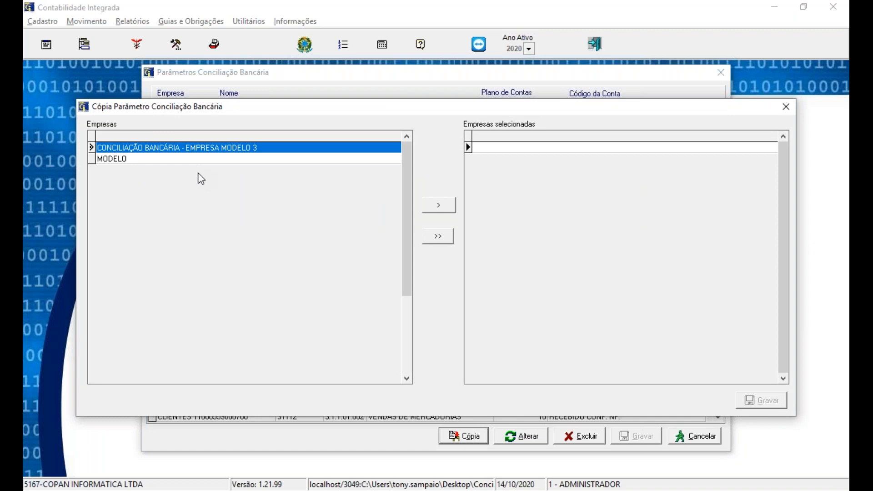
click(438, 207)
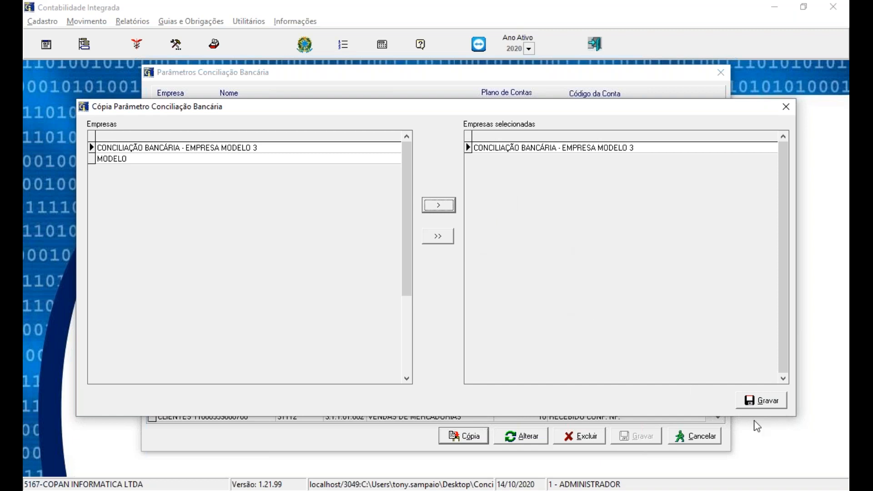
click(760, 401)
click(481, 296)
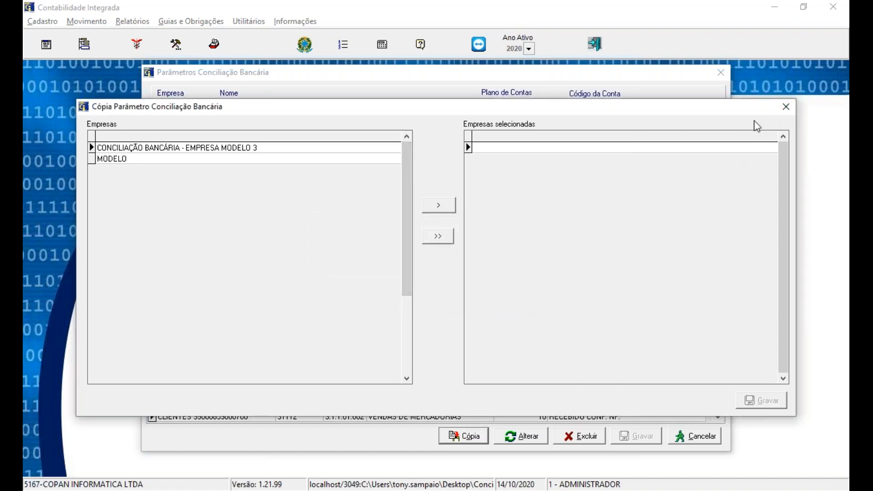
click(786, 108)
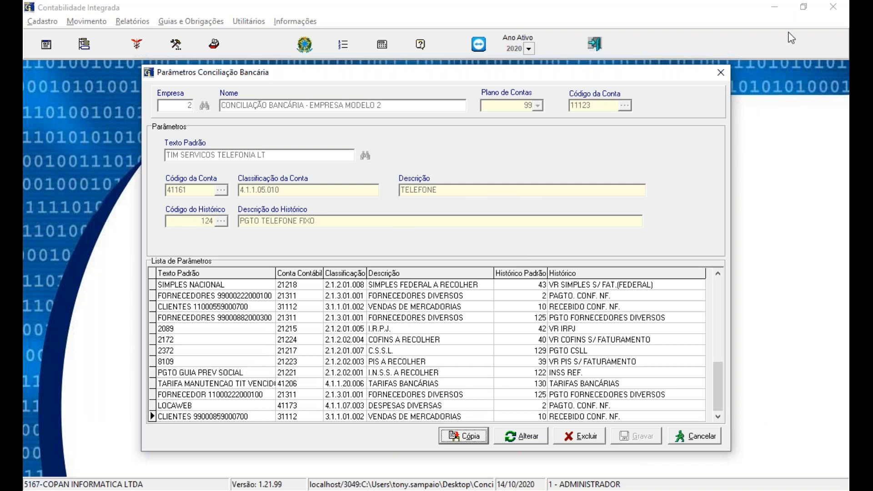
click(721, 72)
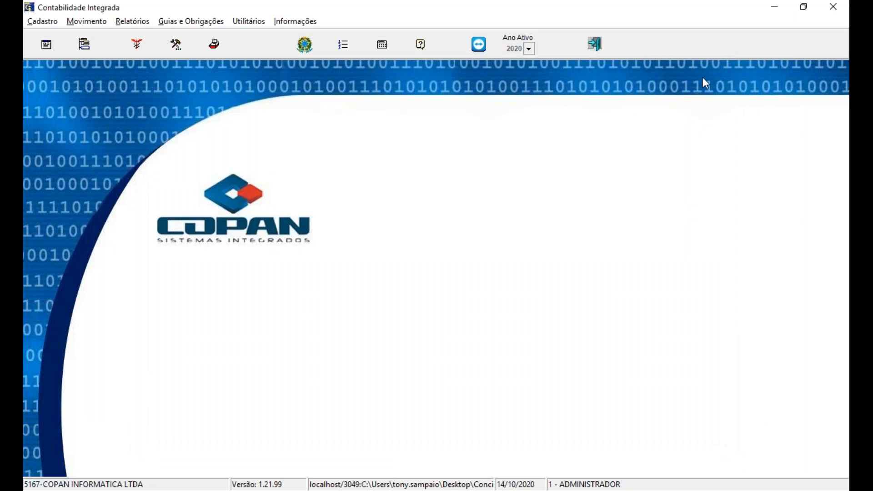